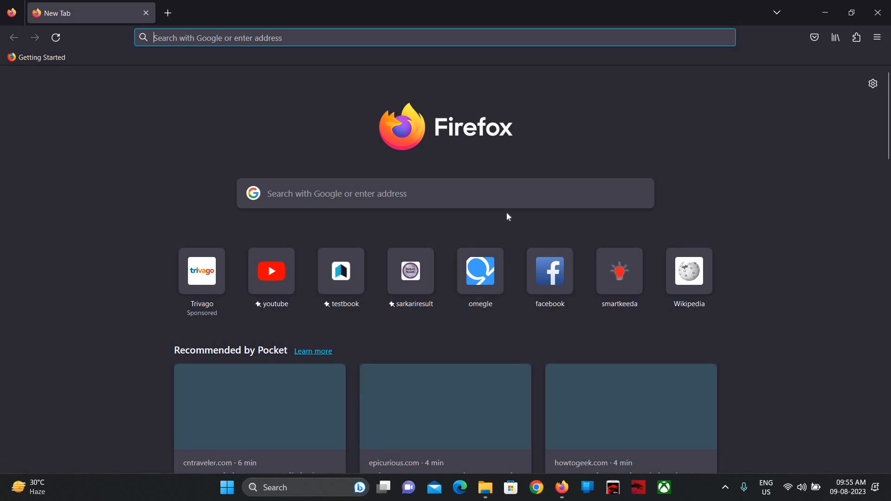
- Open SarkariResult.com and scroll Latest Jobs to the IBPS PO XIII Online Form 2023 link
{"action": "left_click", "coordinate": [422, 268]}
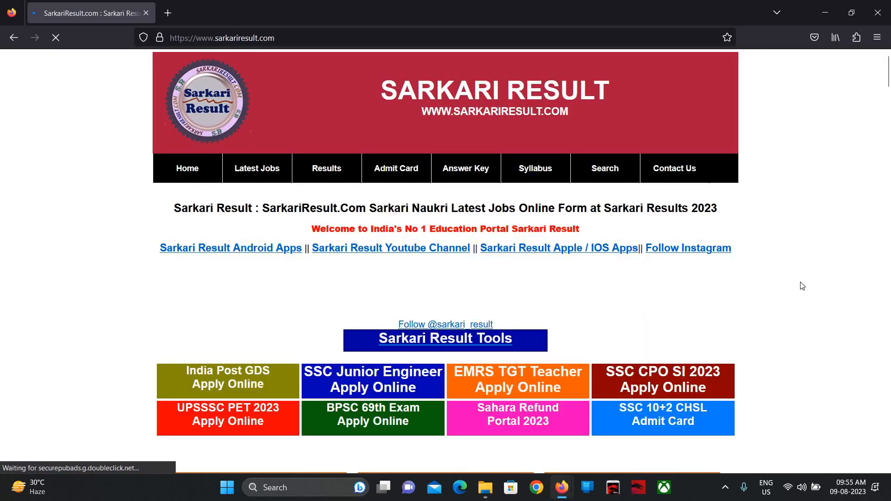
{"action": "scroll", "coordinate": [802, 286], "scroll_direction": "down", "scroll_amount": 4}
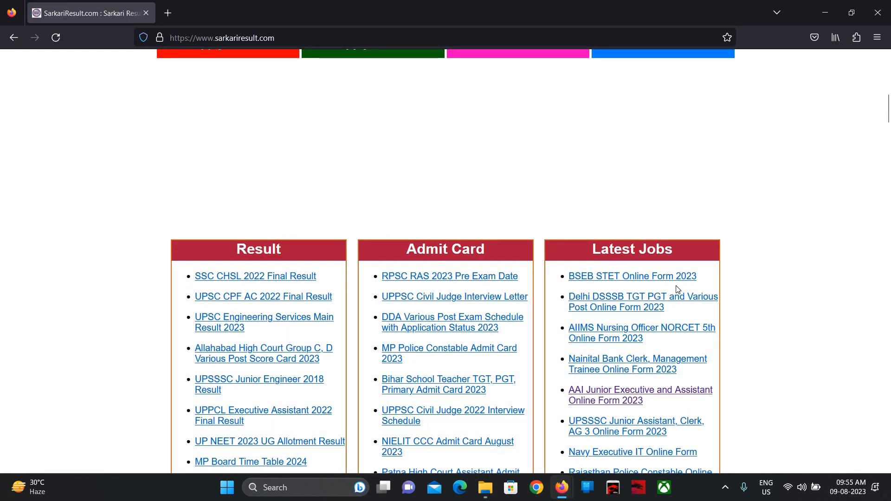
{"action": "scroll", "coordinate": [676, 288], "scroll_direction": "down", "scroll_amount": 1}
{"action": "scroll", "coordinate": [678, 289], "scroll_direction": "down", "scroll_amount": 3}
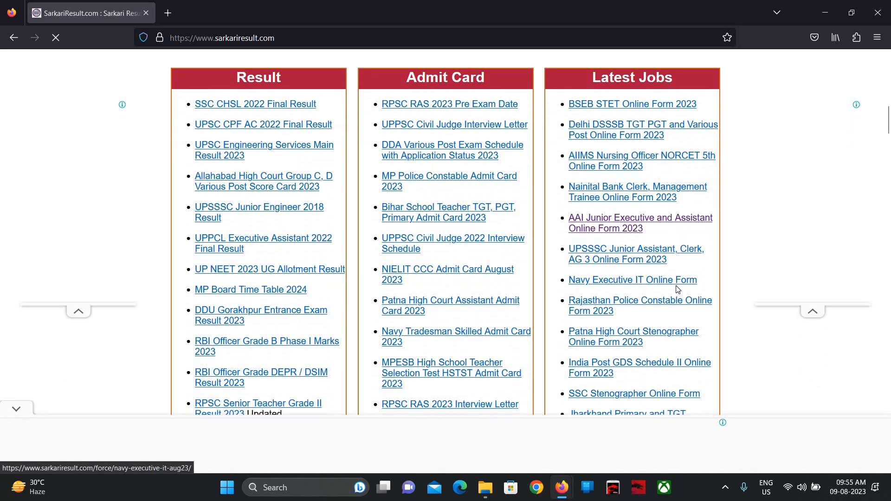
{"action": "scroll", "coordinate": [677, 289], "scroll_direction": "down", "scroll_amount": 6}
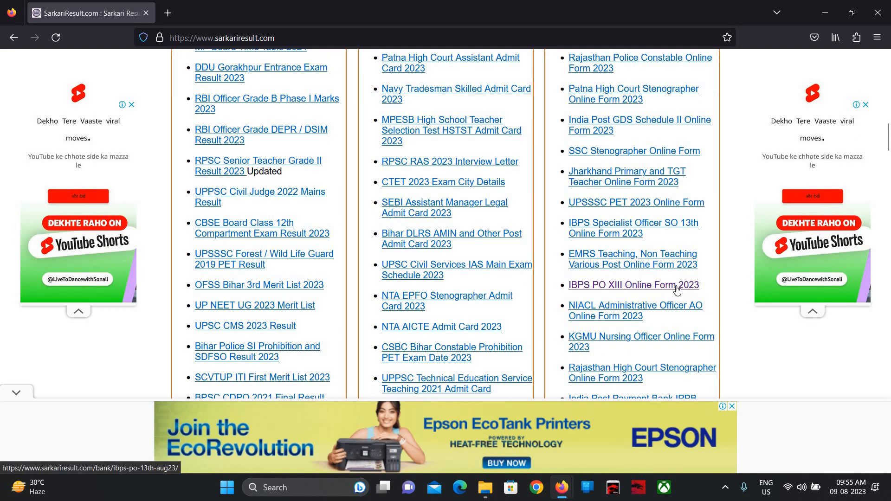
{"action": "scroll", "coordinate": [678, 290], "scroll_direction": "down", "scroll_amount": 5}
{"action": "scroll", "coordinate": [677, 290], "scroll_direction": "down", "scroll_amount": 4}
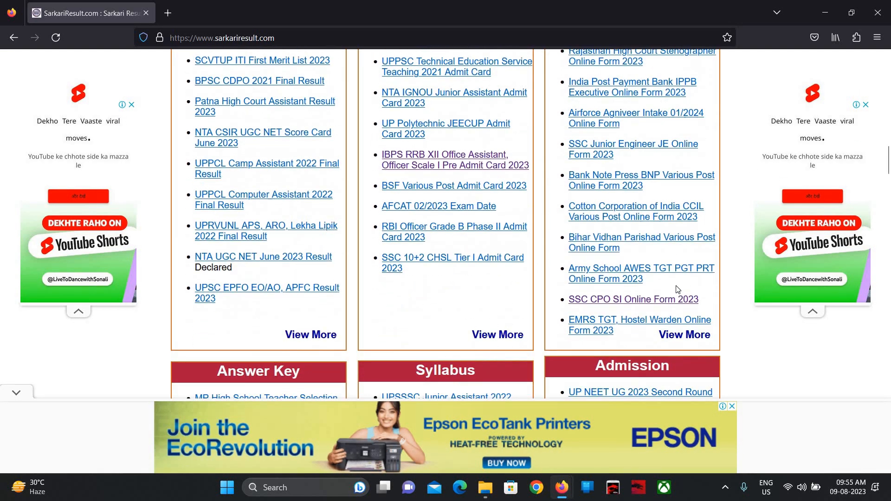
{"action": "scroll", "coordinate": [677, 290], "scroll_direction": "up", "scroll_amount": 4}
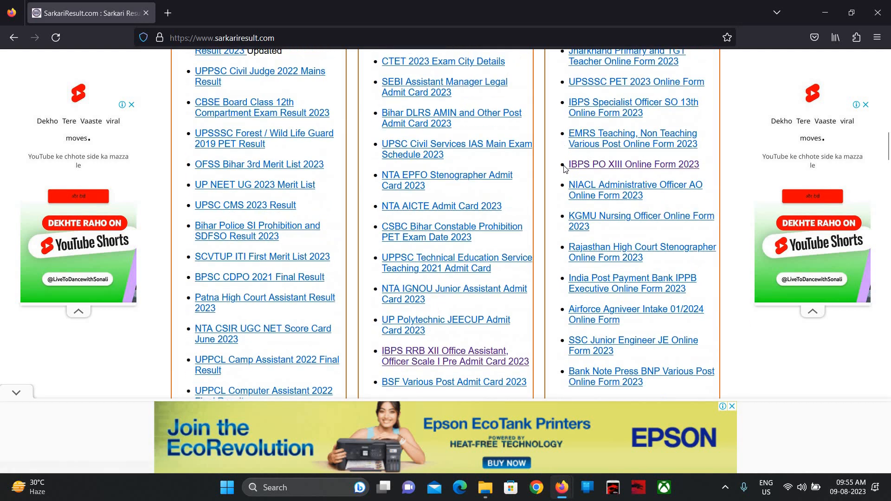
- Open the IBPS PO XIII Online Form 2023 details page and follow its Apply Online link
{"action": "left_click", "coordinate": [659, 167]}
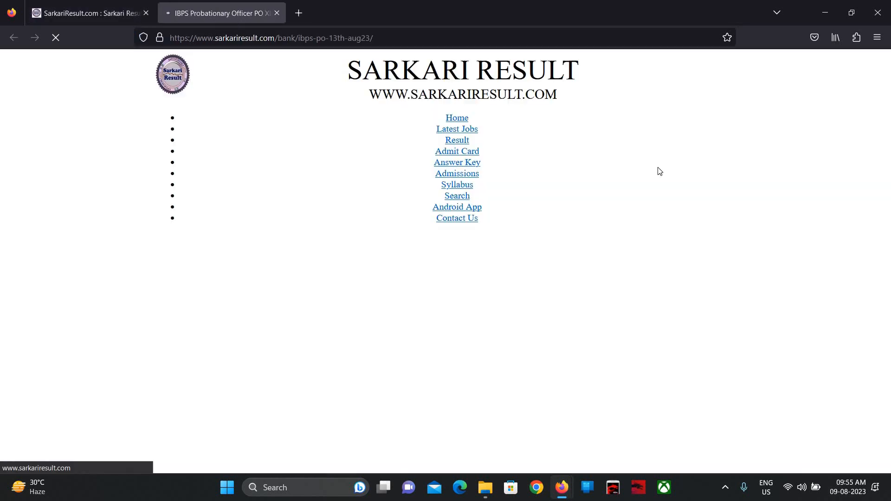
{"action": "scroll", "coordinate": [658, 171], "scroll_direction": "down", "scroll_amount": 10}
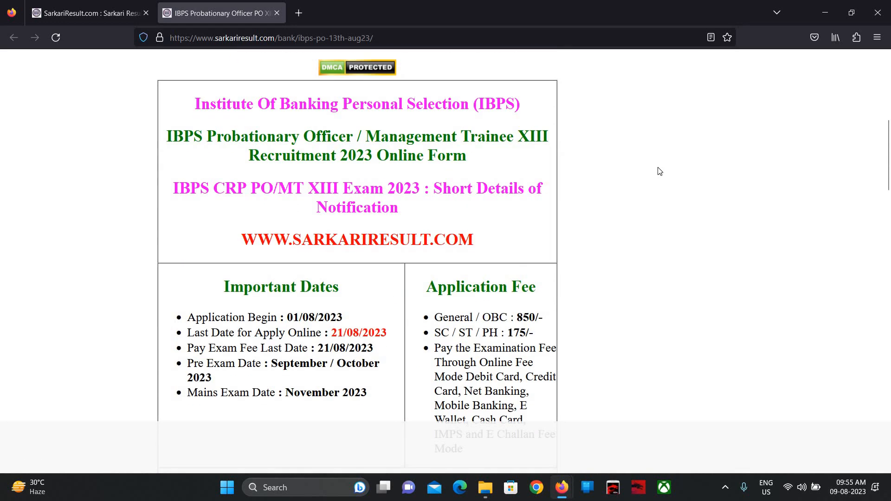
{"action": "scroll", "coordinate": [660, 171], "scroll_direction": "up", "scroll_amount": 3}
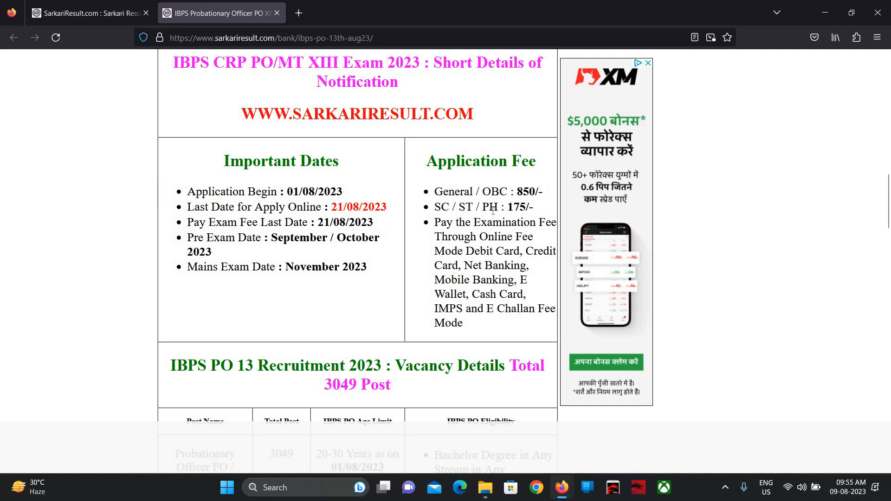
{"action": "scroll", "coordinate": [697, 238], "scroll_direction": "down", "scroll_amount": 4}
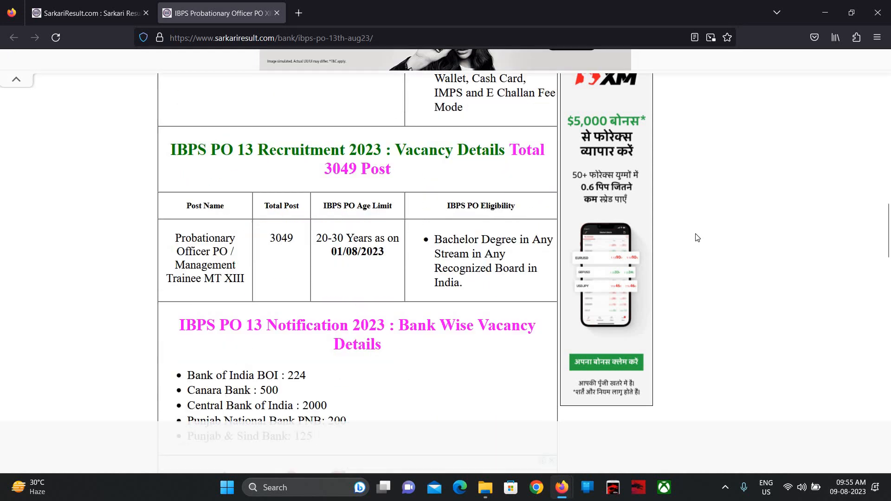
{"action": "scroll", "coordinate": [697, 238], "scroll_direction": "up", "scroll_amount": 5}
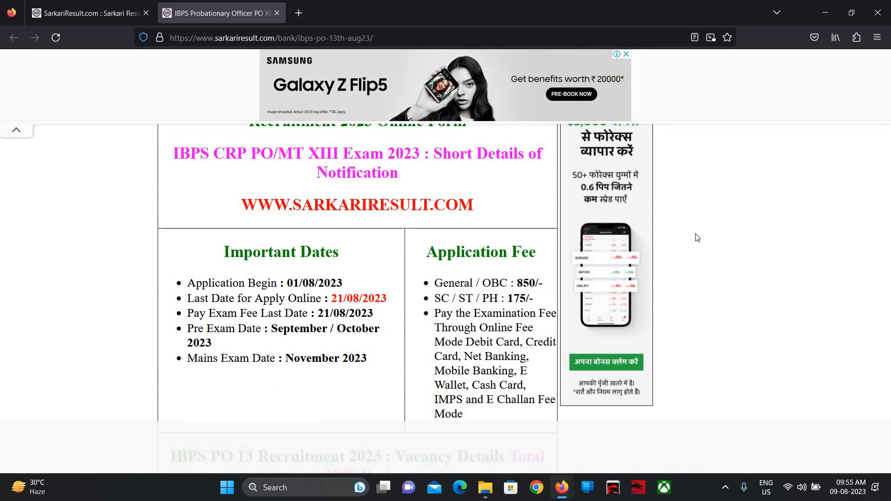
{"action": "scroll", "coordinate": [697, 237], "scroll_direction": "down", "scroll_amount": 10}
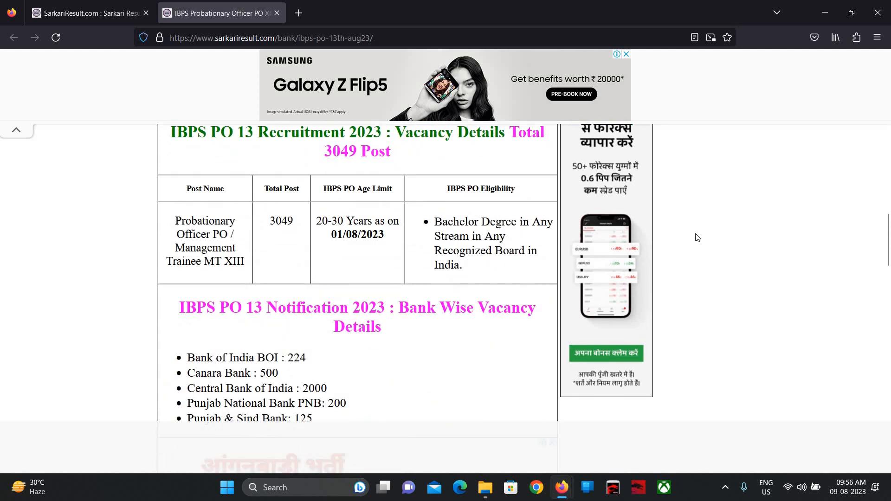
{"action": "scroll", "coordinate": [697, 238], "scroll_direction": "down", "scroll_amount": 12}
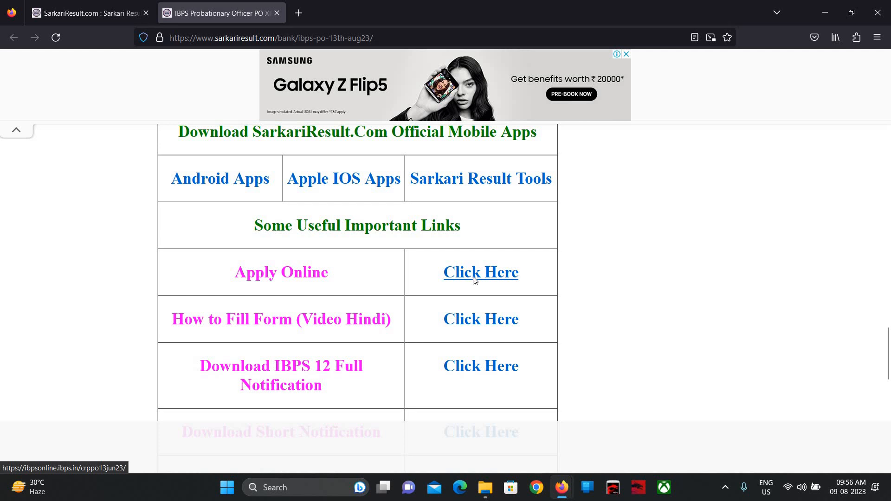
{"action": "left_click", "coordinate": [470, 277]}
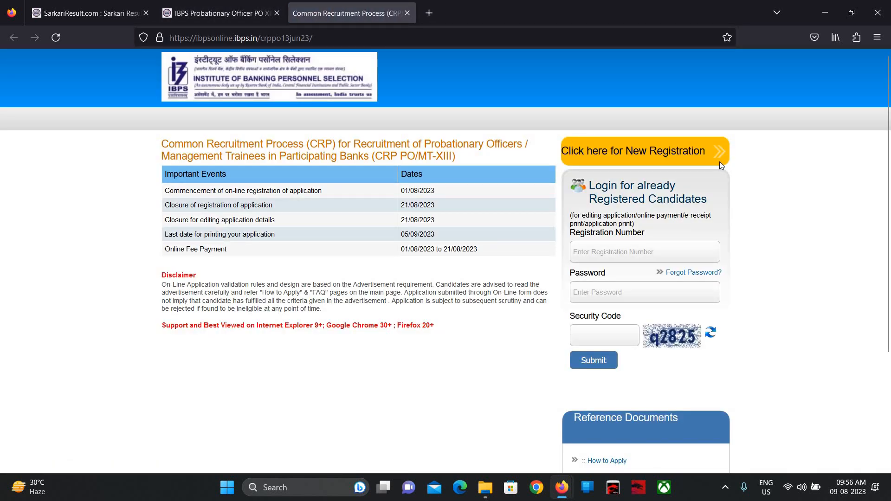
- Start a New Registration for CRP PO/MT-XIII and review the blank Basic Info form
{"action": "left_click", "coordinate": [642, 153]}
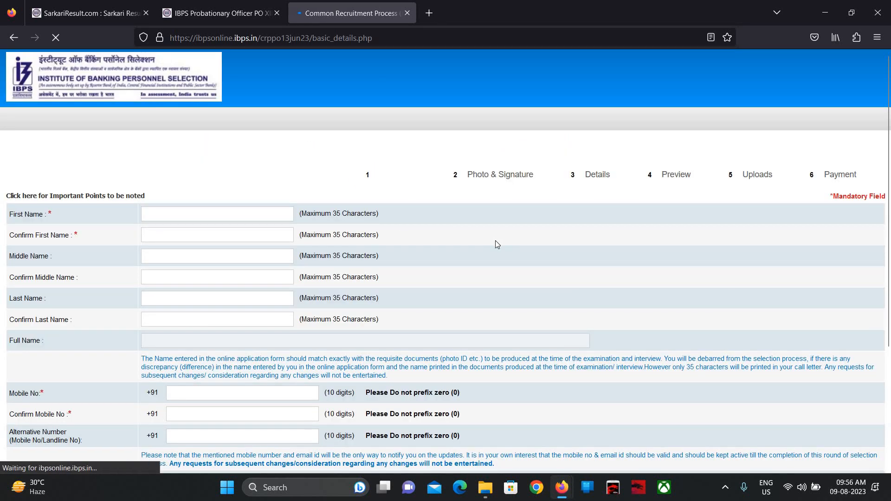
{"action": "scroll", "coordinate": [495, 241], "scroll_direction": "down", "scroll_amount": 1}
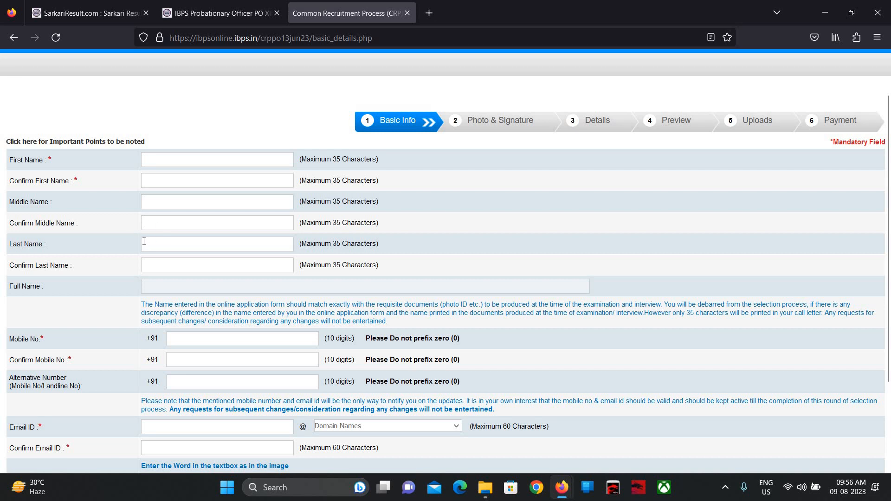
{"action": "scroll", "coordinate": [150, 252], "scroll_direction": "down", "scroll_amount": 2}
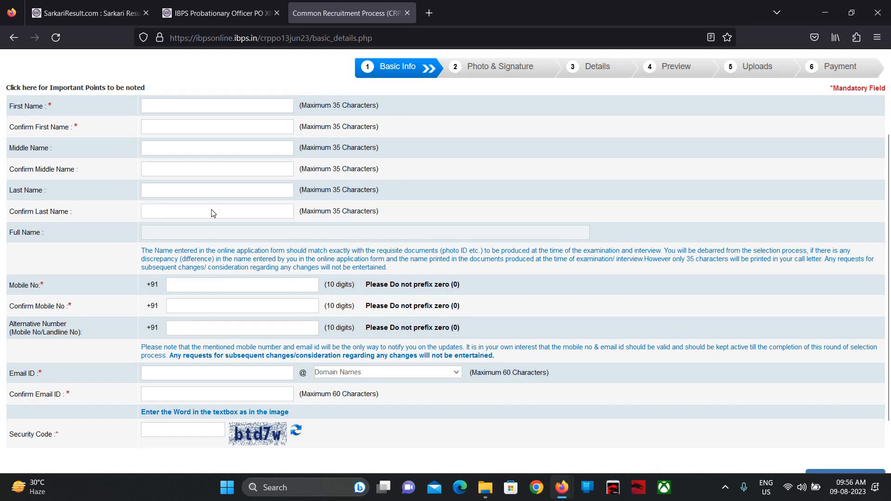
{"action": "scroll", "coordinate": [232, 218], "scroll_direction": "down", "scroll_amount": 3}
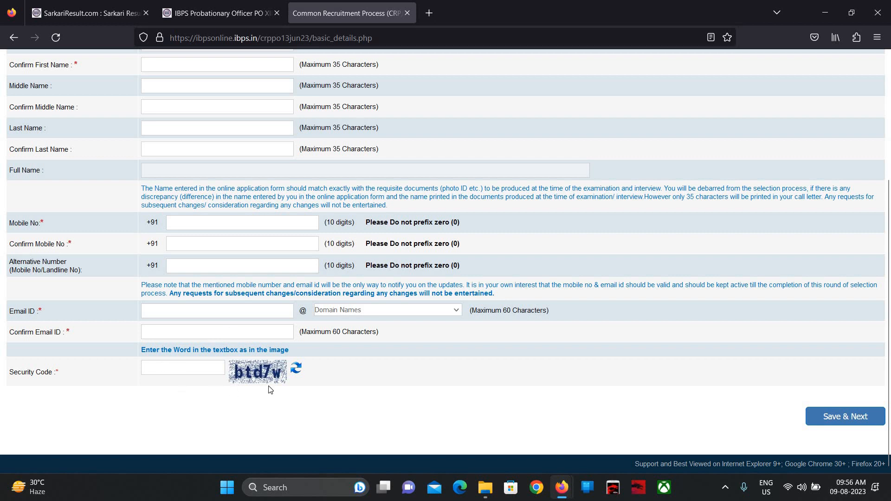
{"action": "scroll", "coordinate": [271, 390], "scroll_direction": "up", "scroll_amount": 2}
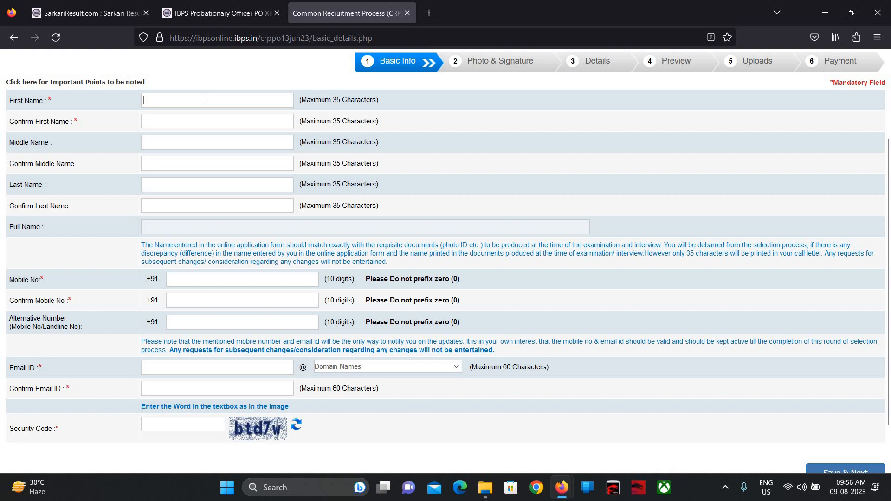
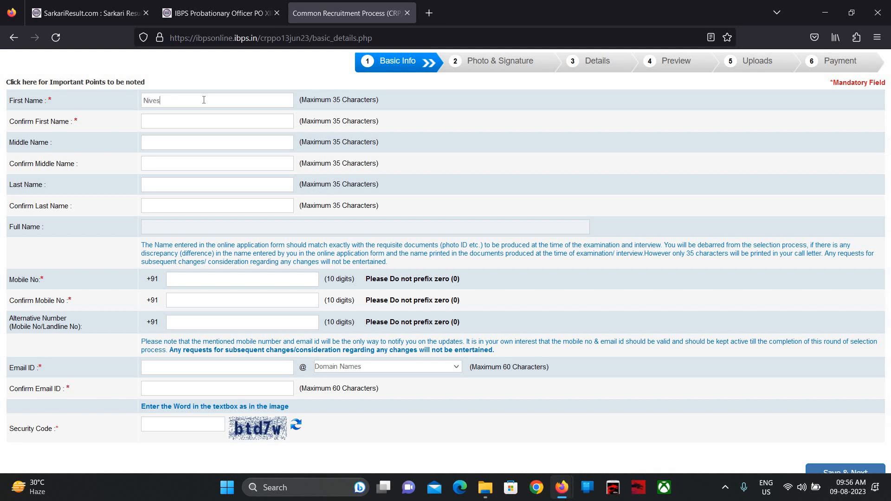
- Enter the applicant's first name and last name, each with its confirmation field
{"action": "left_click", "coordinate": [163, 125]}
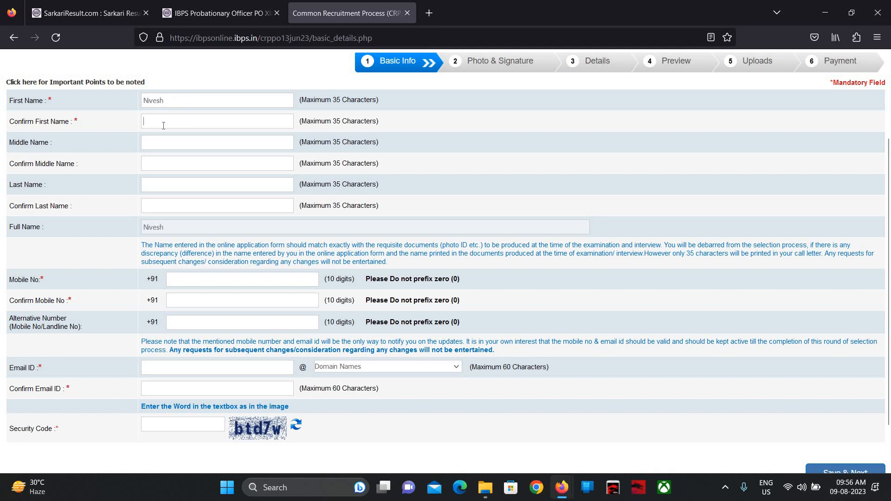
{"action": "left_click", "coordinate": [151, 181]}
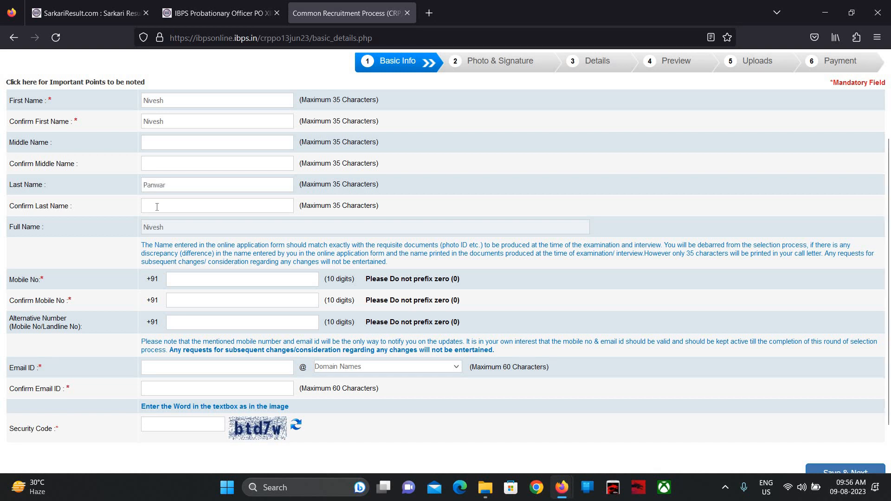
{"action": "left_click", "coordinate": [157, 206]}
- Enter and confirm the applicant's mobile number, then type the e-mail user name
{"action": "left_click", "coordinate": [198, 278]}
{"action": "left_click", "coordinate": [181, 304]}
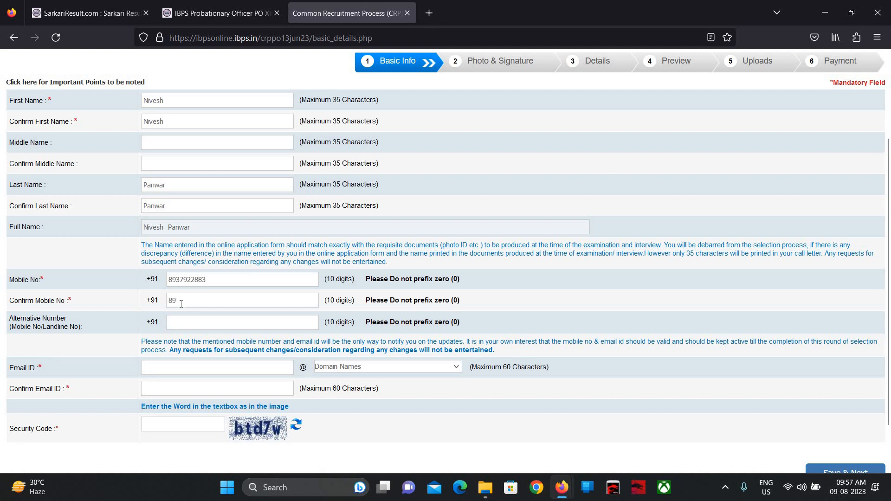
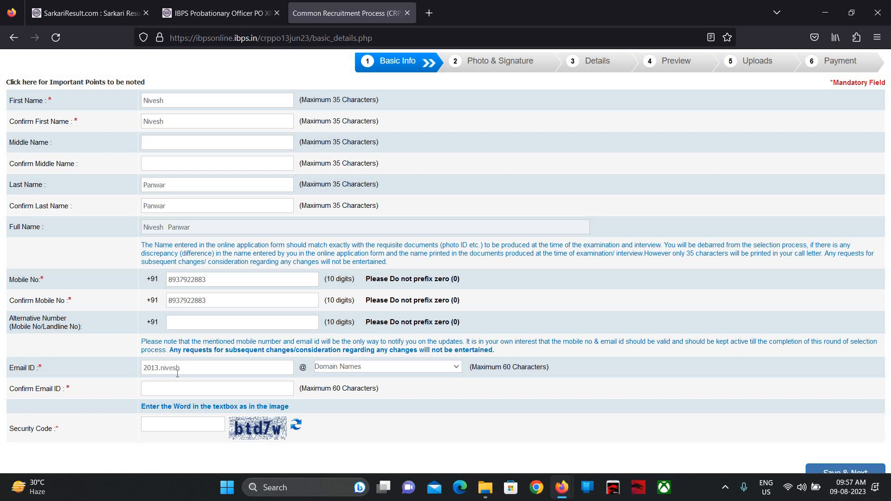
- Choose gmail.com as the e-mail domain, confirm the full address, and enter the security code
{"action": "left_click", "coordinate": [356, 370]}
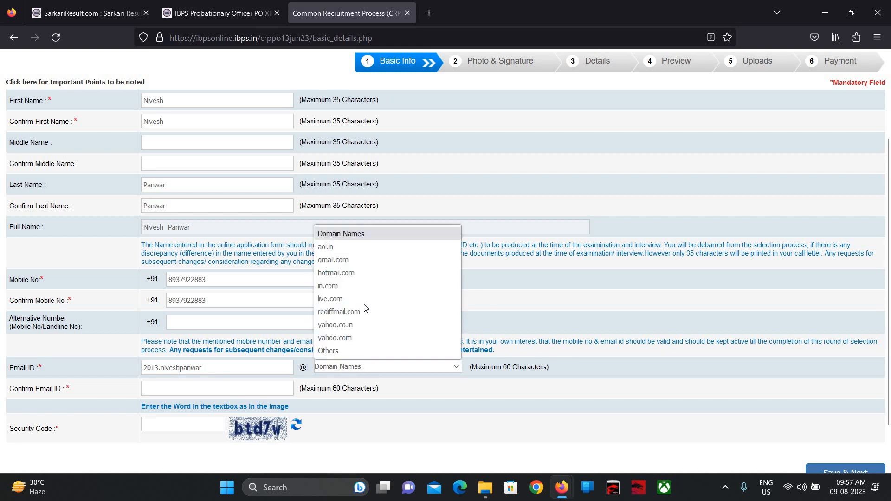
{"action": "left_click", "coordinate": [332, 259]}
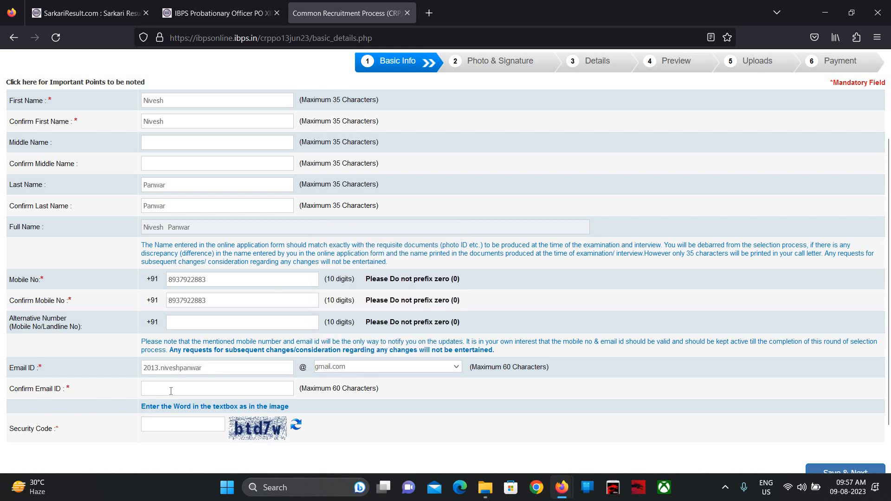
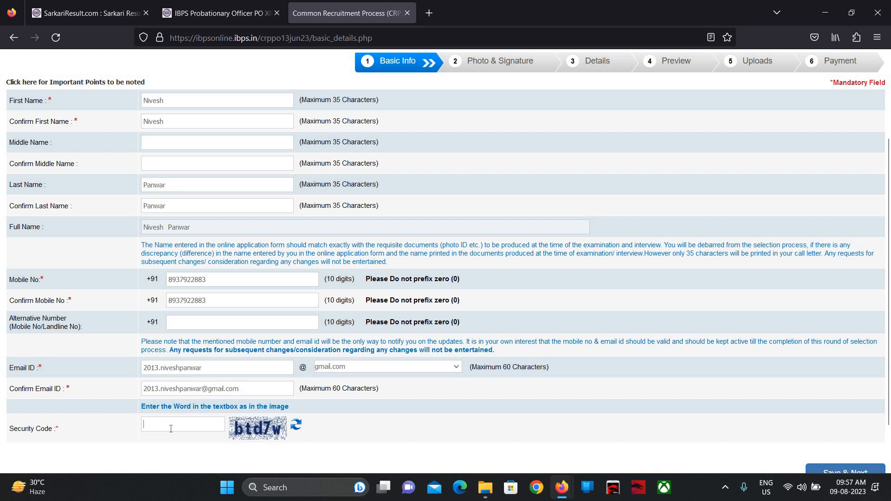
{"action": "type", "text": "btd7w"}
{"action": "left_click", "coordinate": [822, 473]}
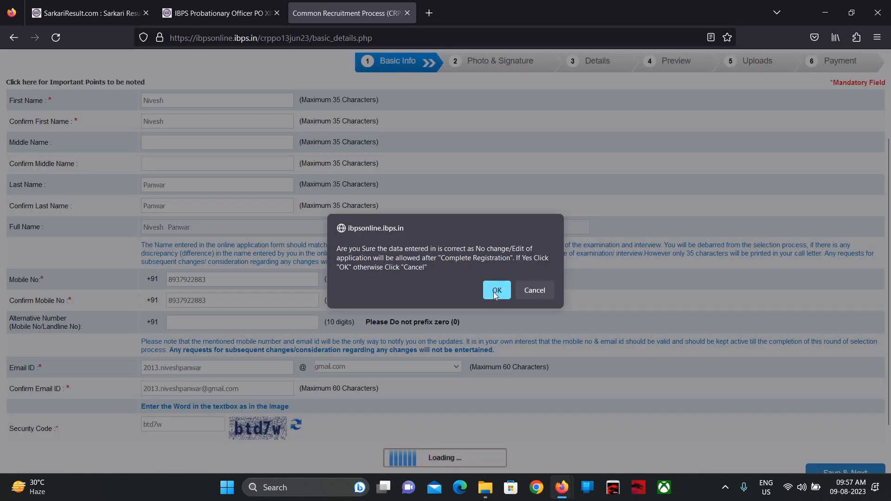
{"action": "left_click", "coordinate": [495, 291]}
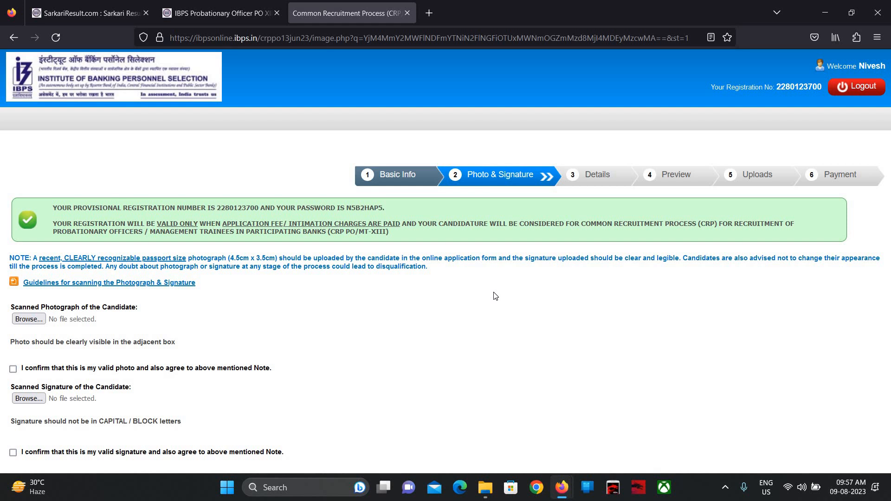
{"action": "scroll", "coordinate": [496, 296], "scroll_direction": "down", "scroll_amount": 3}
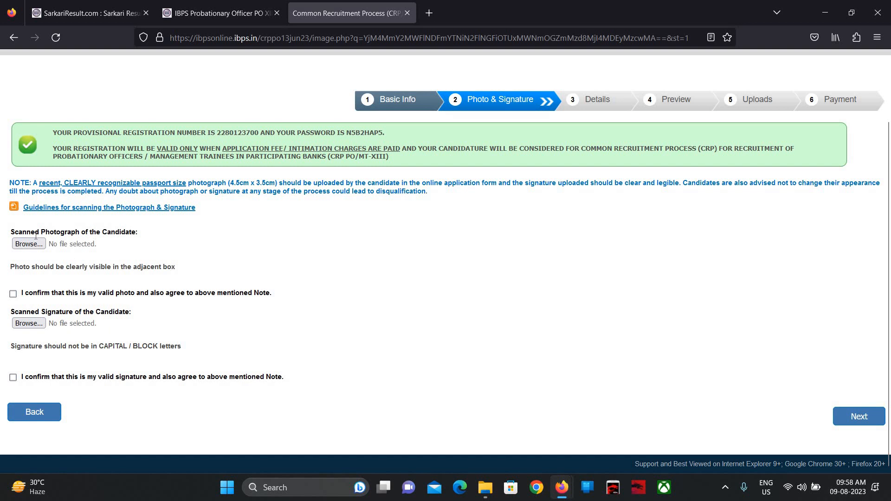
- Read the photo and signature scanning guidelines PDF, then return to the application form
{"action": "left_click", "coordinate": [52, 207]}
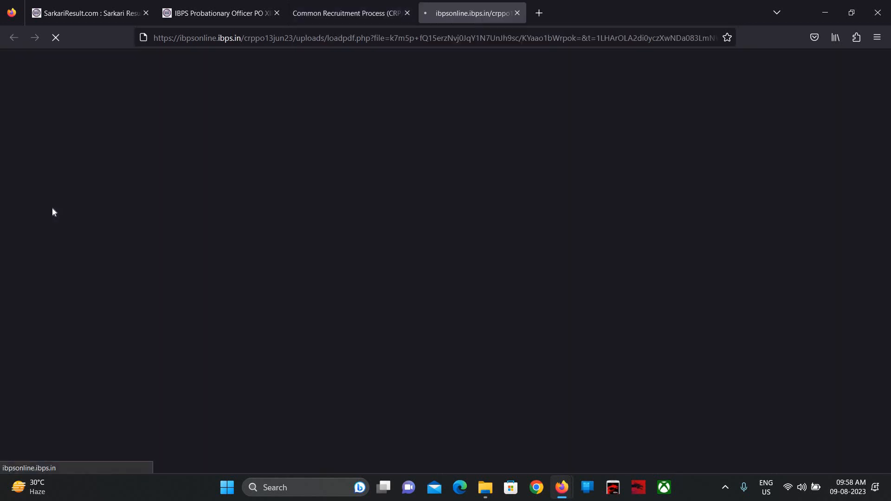
{"action": "scroll", "coordinate": [371, 292], "scroll_direction": "down", "scroll_amount": 3}
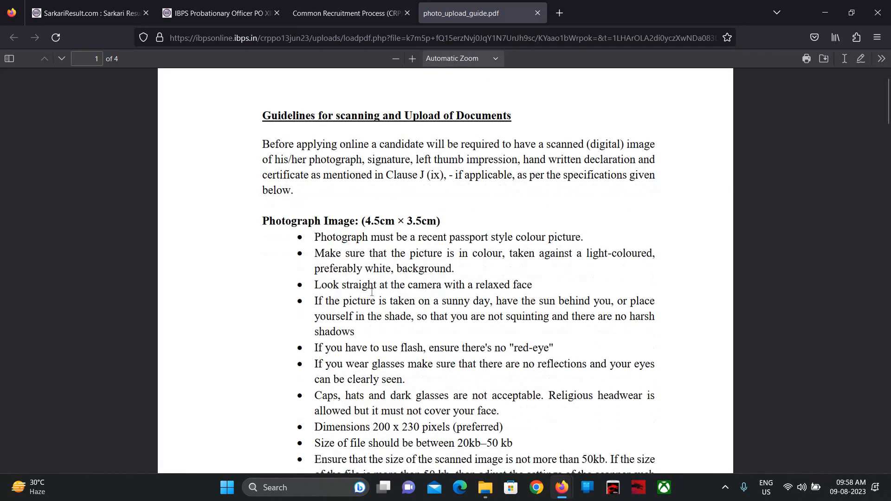
{"action": "scroll", "coordinate": [372, 292], "scroll_direction": "down", "scroll_amount": 2}
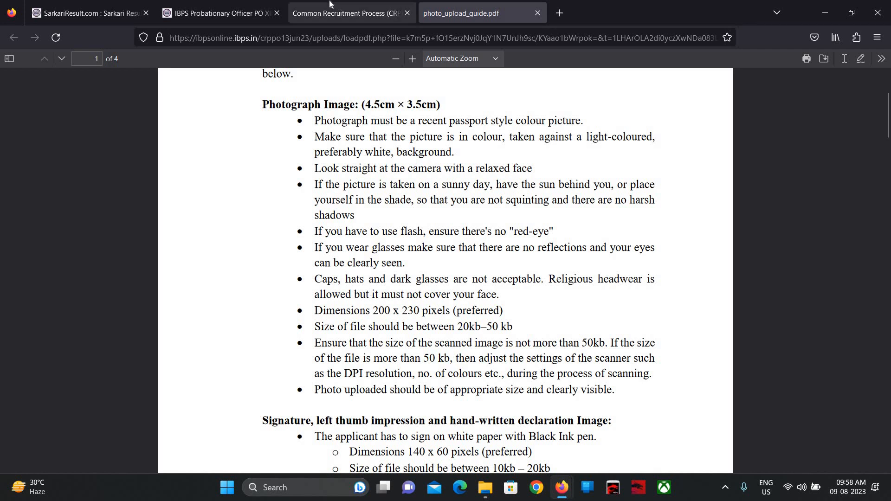
{"action": "left_click", "coordinate": [330, 4]}
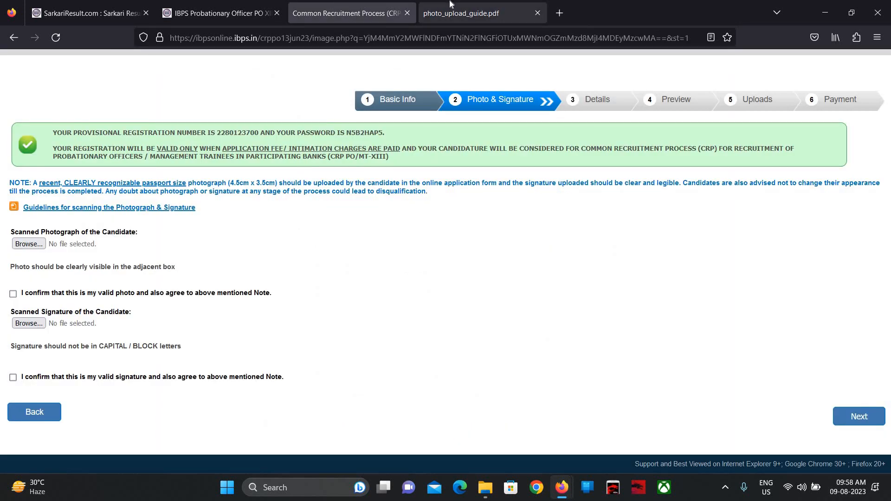
{"action": "left_click", "coordinate": [450, 3]}
{"action": "scroll", "coordinate": [445, 269], "scroll_direction": "down", "scroll_amount": 3}
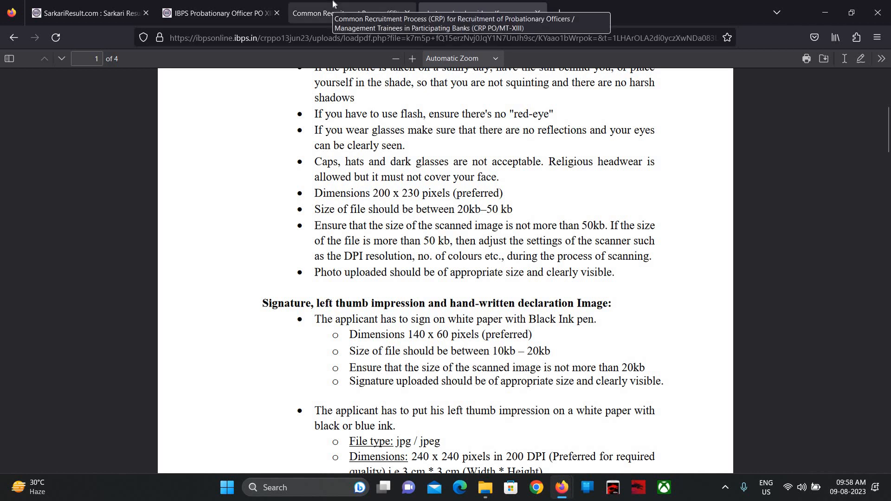
{"action": "left_click", "coordinate": [333, 4]}
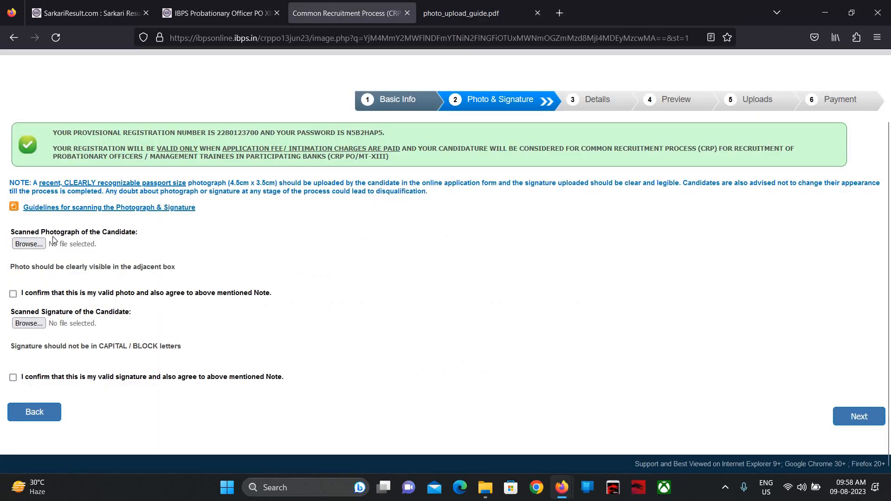
- Choose the PXL portrait photo from Downloads as the candidate's photograph
{"action": "left_click", "coordinate": [31, 247]}
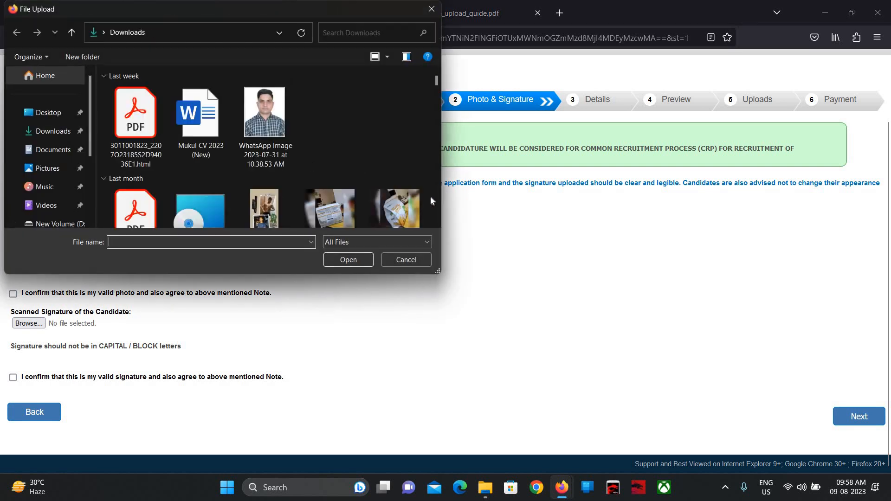
{"action": "scroll", "coordinate": [438, 223], "scroll_direction": "down", "scroll_amount": 6}
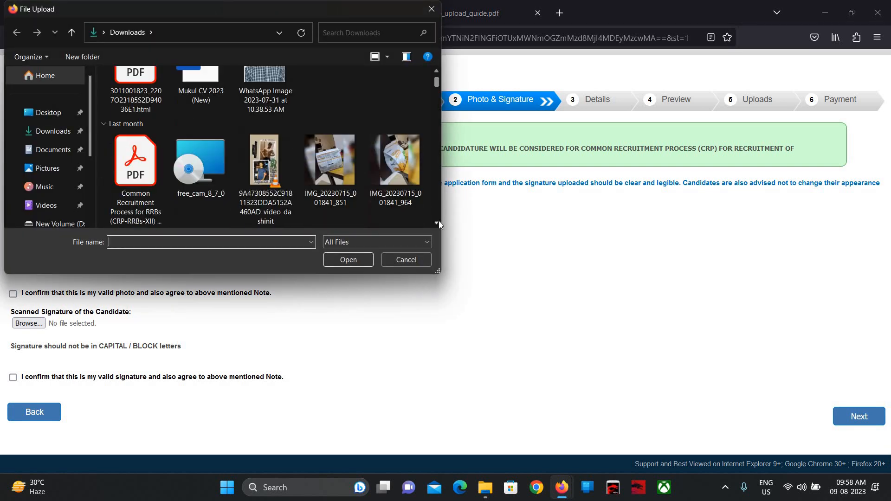
{"action": "scroll", "coordinate": [439, 223], "scroll_direction": "down", "scroll_amount": 5}
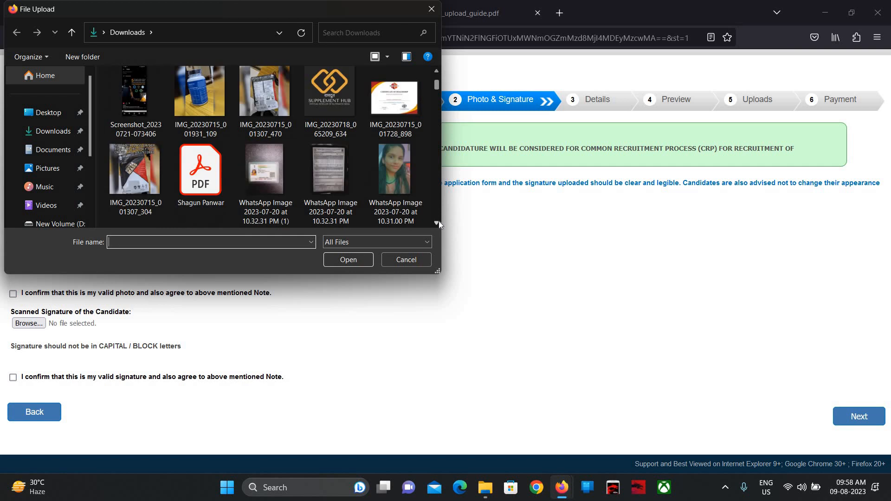
{"action": "scroll", "coordinate": [438, 223], "scroll_direction": "down", "scroll_amount": 6}
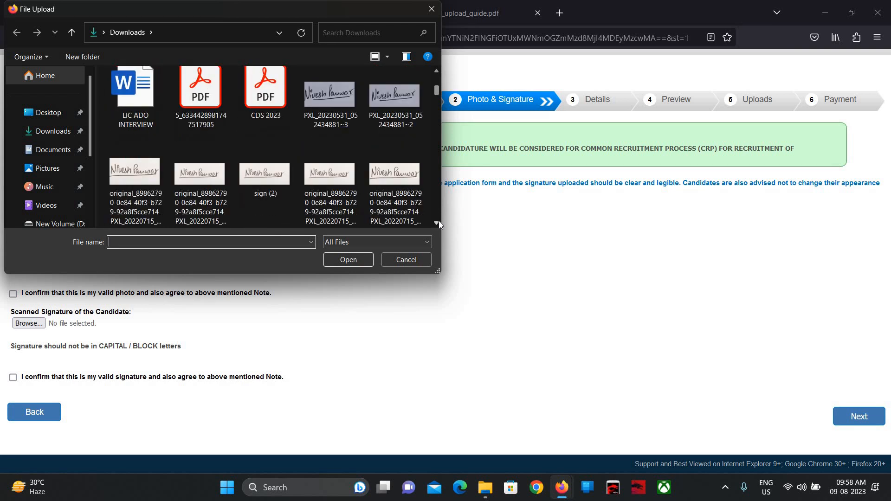
{"action": "scroll", "coordinate": [438, 221], "scroll_direction": "down", "scroll_amount": 6}
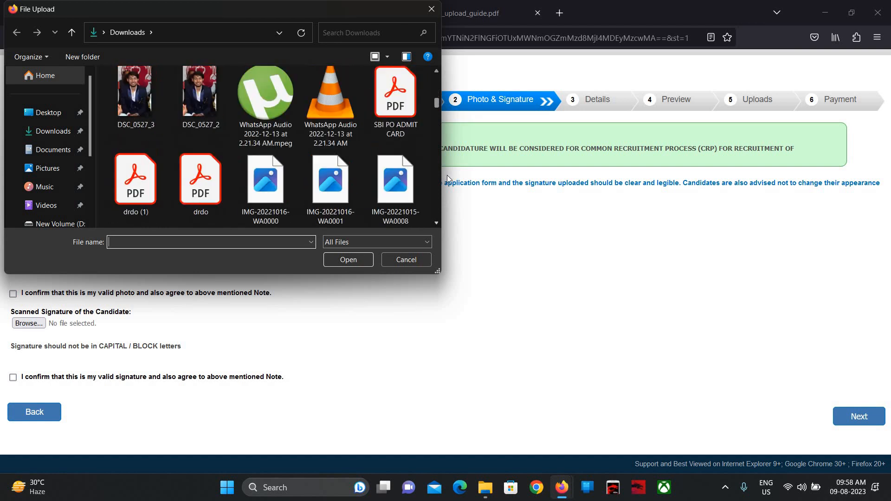
{"action": "scroll", "coordinate": [436, 71], "scroll_direction": "up", "scroll_amount": 8}
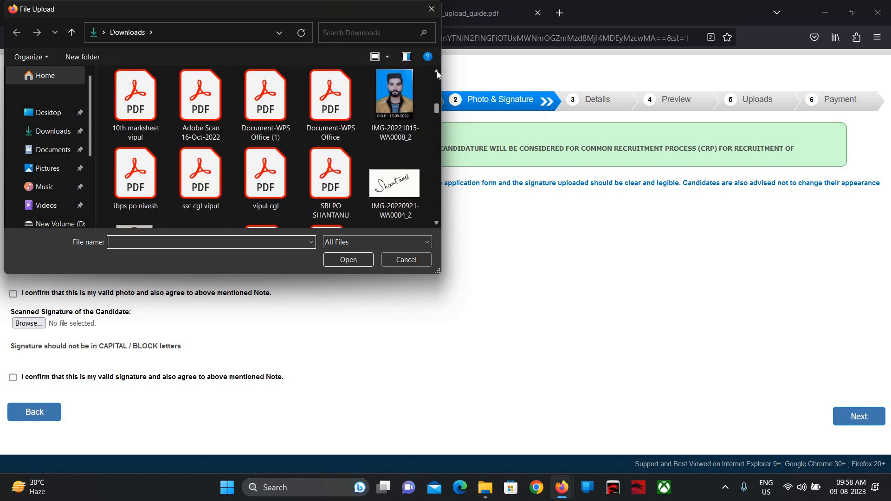
{"action": "scroll", "coordinate": [436, 71], "scroll_direction": "up", "scroll_amount": 6}
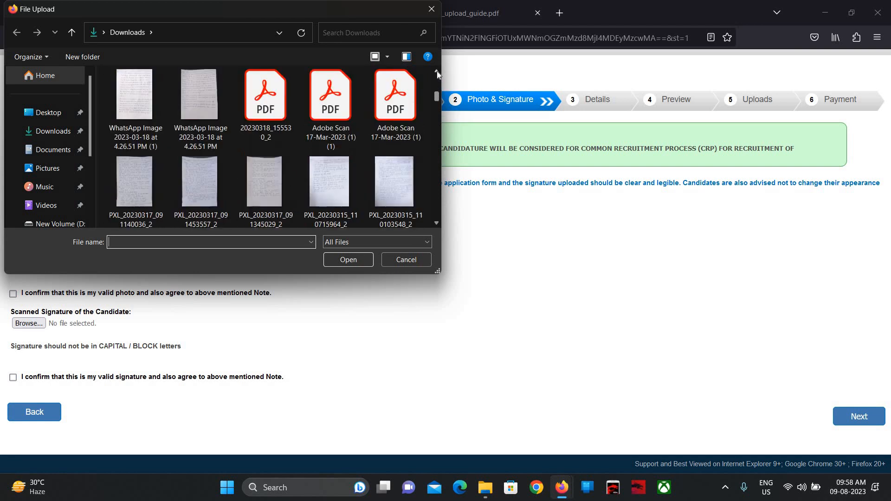
{"action": "double_click", "coordinate": [134, 91]}
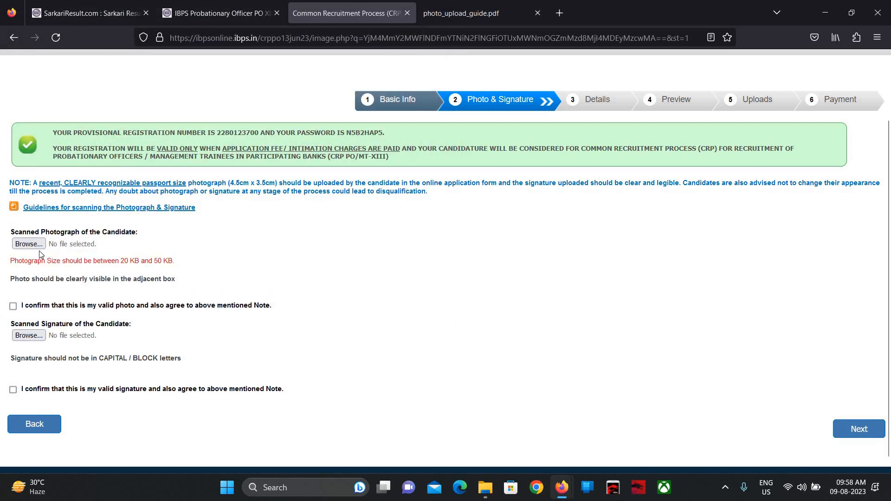
- Upload image.jpg from Downloads as the replacement photograph
{"action": "left_click", "coordinate": [29, 243]}
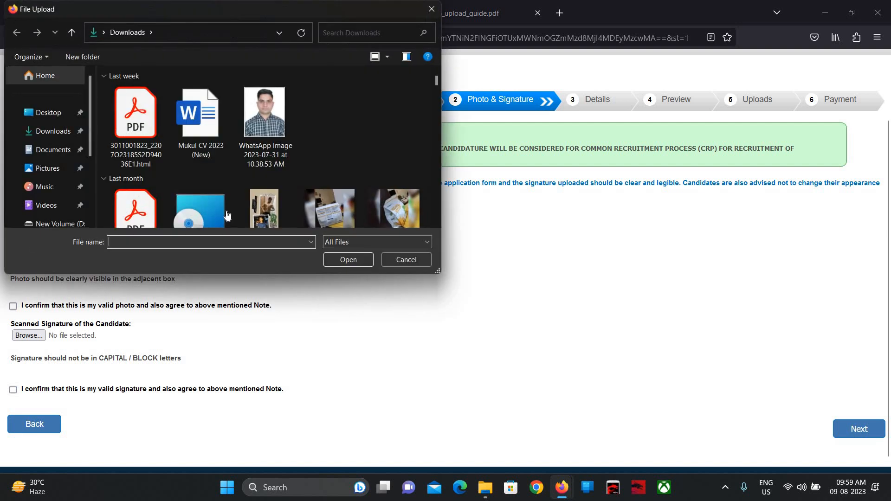
{"action": "scroll", "coordinate": [229, 215], "scroll_direction": "down", "scroll_amount": 15}
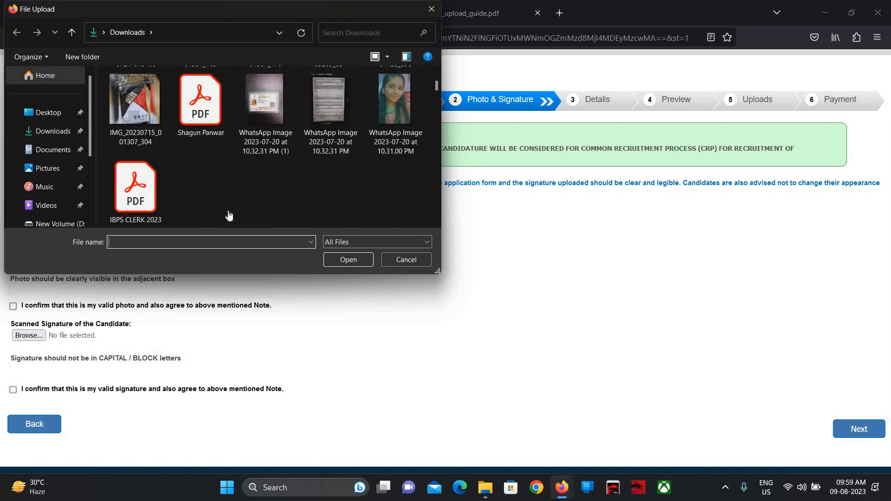
{"action": "scroll", "coordinate": [228, 214], "scroll_direction": "down", "scroll_amount": 15}
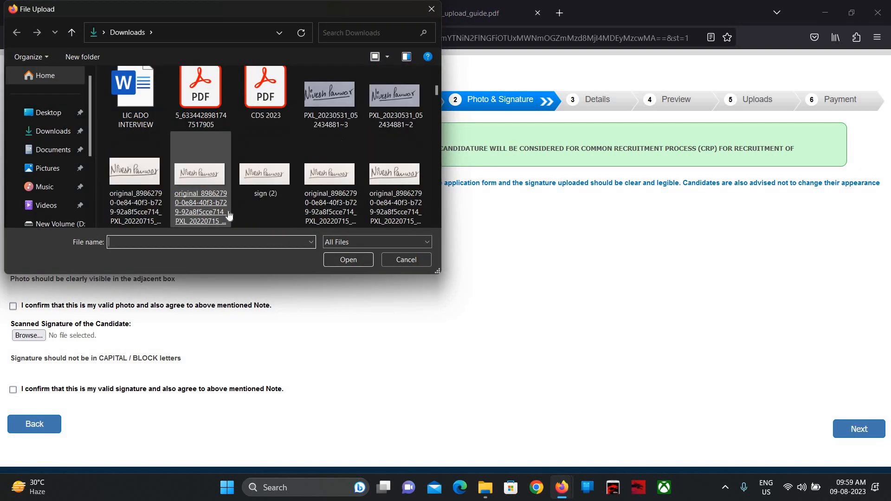
{"action": "scroll", "coordinate": [228, 215], "scroll_direction": "down", "scroll_amount": 5}
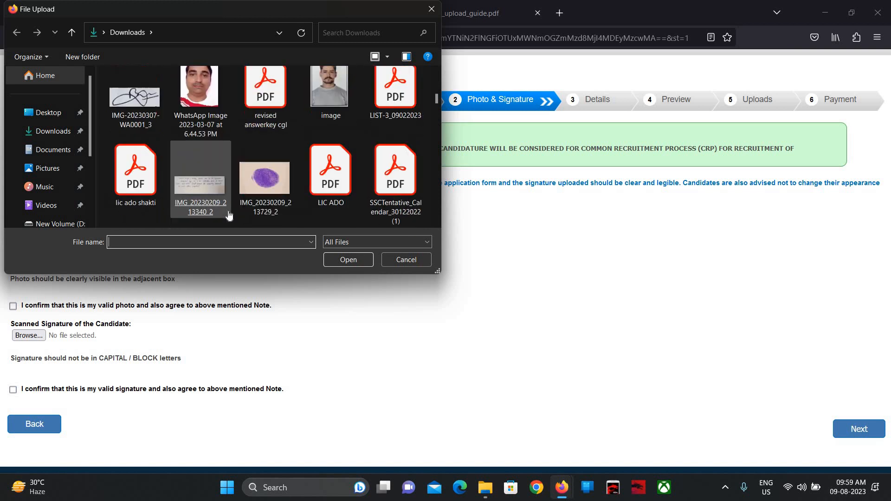
{"action": "double_click", "coordinate": [324, 91]}
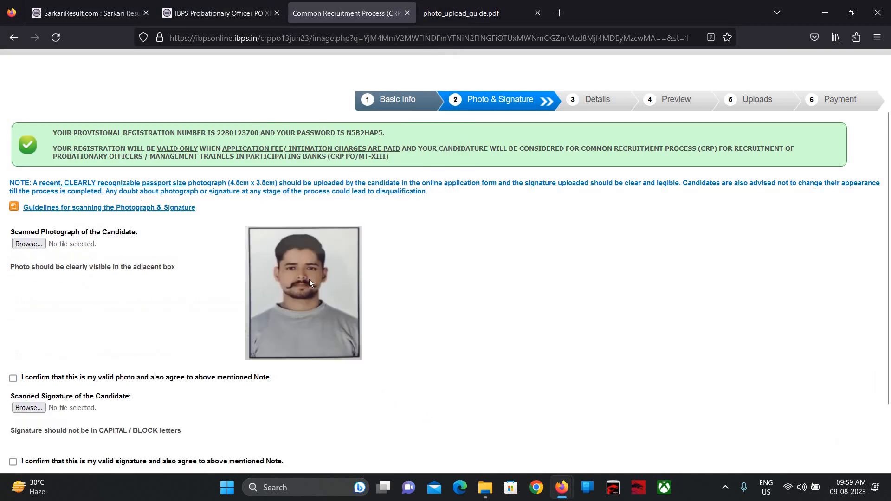
- Tick the confirmation for the uploaded photo and start choosing a signature file
{"action": "scroll", "coordinate": [309, 279], "scroll_direction": "down", "scroll_amount": 2}
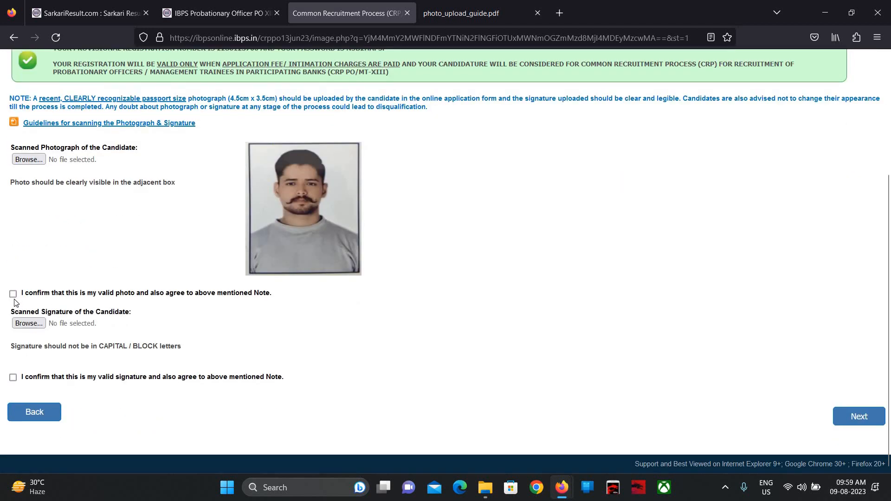
{"action": "left_click", "coordinate": [13, 293]}
{"action": "left_click", "coordinate": [26, 325]}
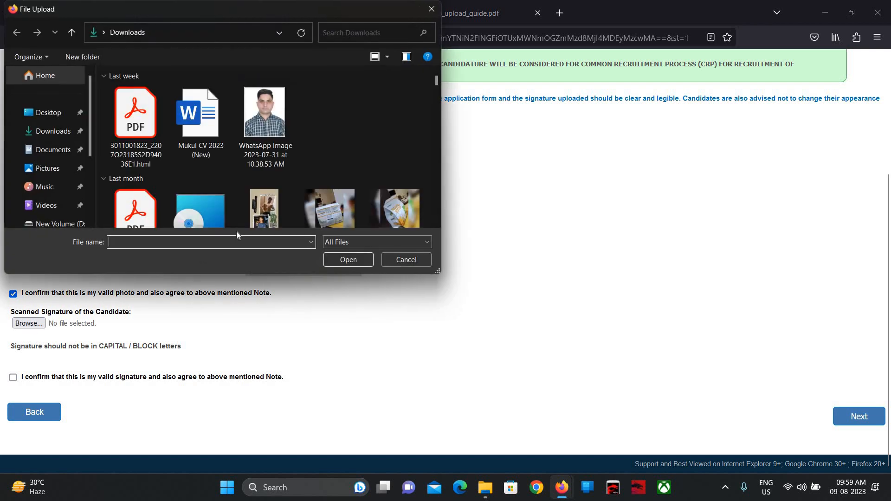
{"action": "scroll", "coordinate": [254, 146], "scroll_direction": "down", "scroll_amount": 10}
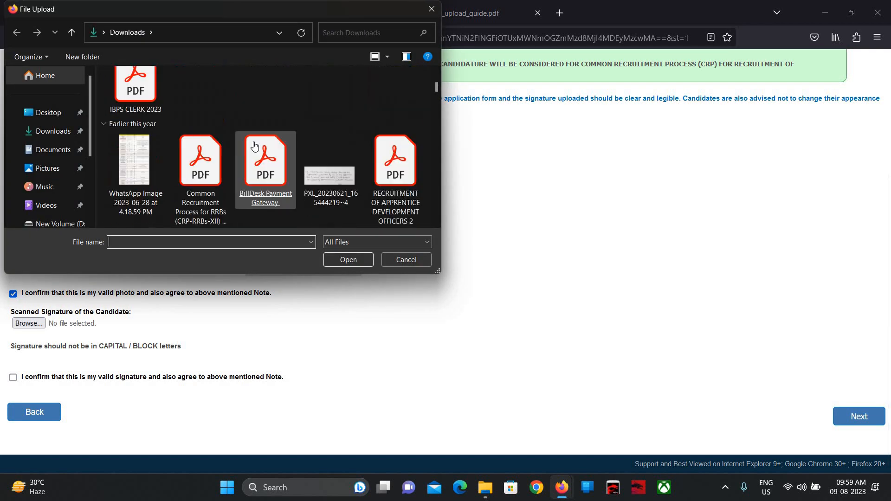
{"action": "scroll", "coordinate": [254, 147], "scroll_direction": "down", "scroll_amount": 10}
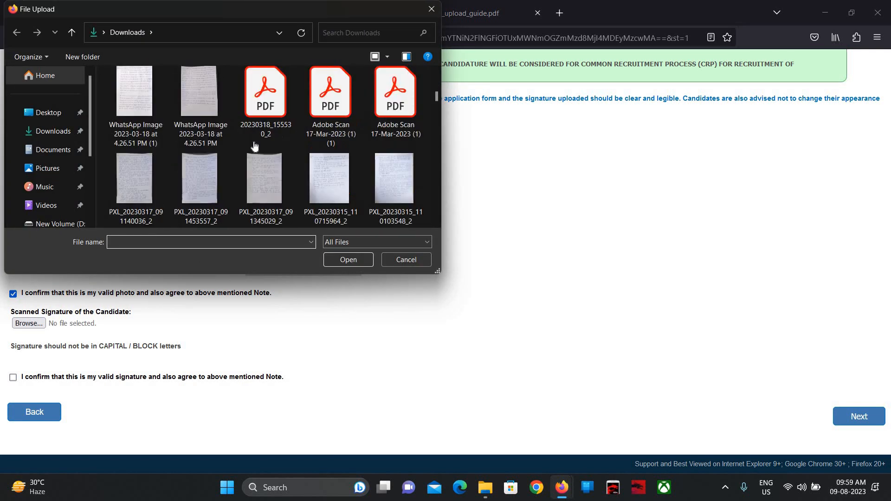
{"action": "scroll", "coordinate": [254, 146], "scroll_direction": "down", "scroll_amount": 3}
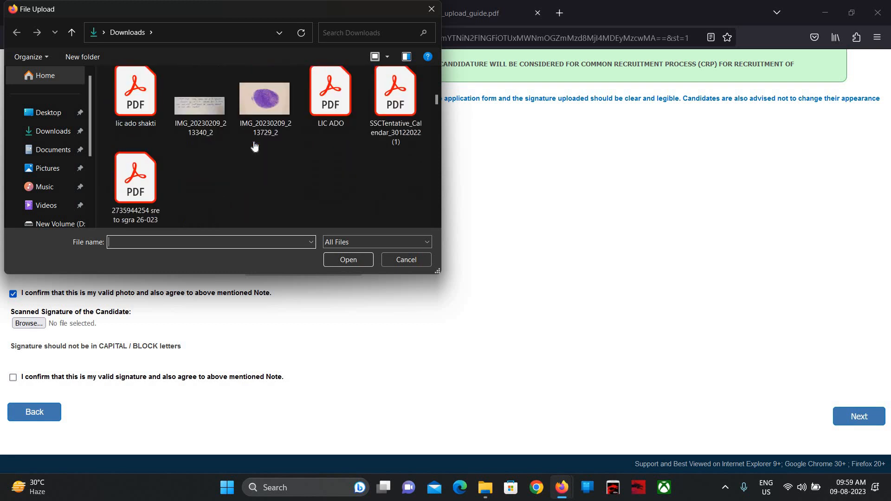
{"action": "scroll", "coordinate": [254, 146], "scroll_direction": "down", "scroll_amount": 10}
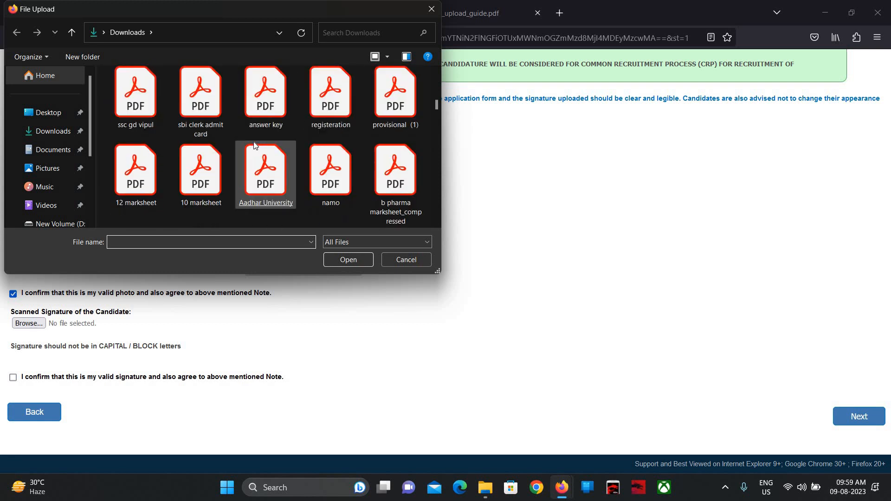
- Find IMG_20211023_180654 in Downloads and upload it as the signature
{"action": "right_click", "coordinate": [256, 146]}
{"action": "left_click", "coordinate": [233, 139]}
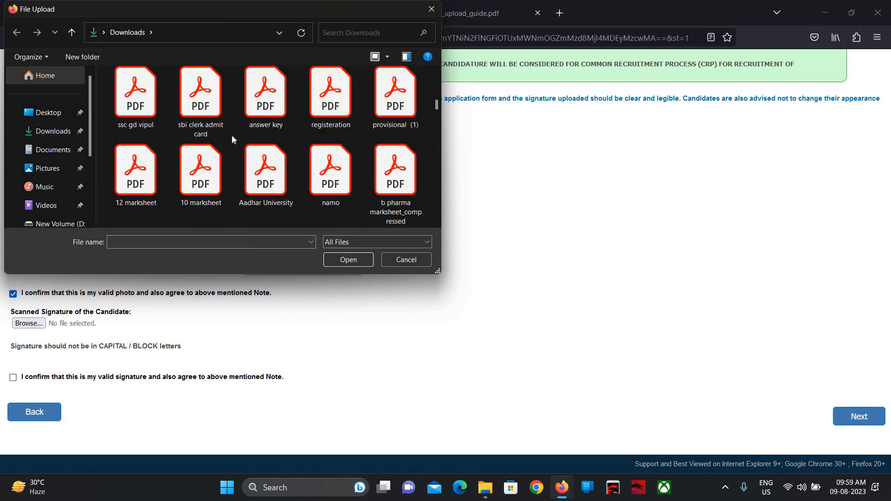
{"action": "scroll", "coordinate": [233, 139], "scroll_direction": "down", "scroll_amount": 5}
{"action": "scroll", "coordinate": [233, 139], "scroll_direction": "down", "scroll_amount": 5}
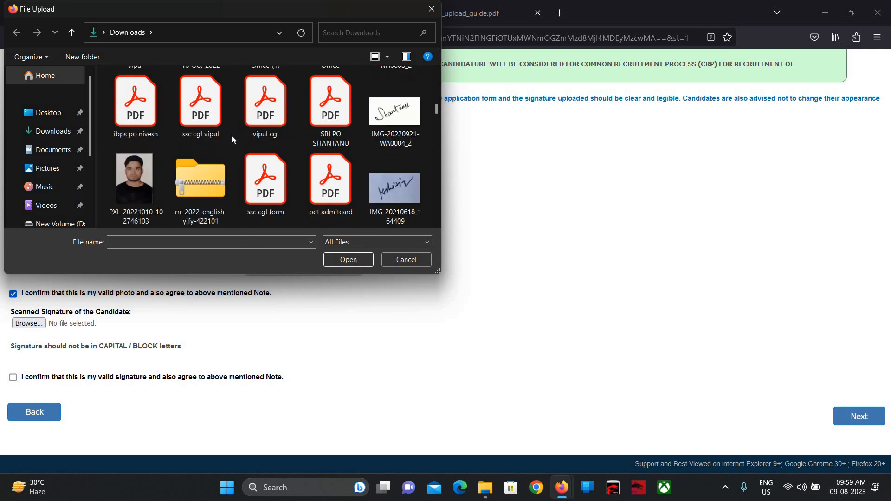
{"action": "scroll", "coordinate": [233, 139], "scroll_direction": "down", "scroll_amount": 10}
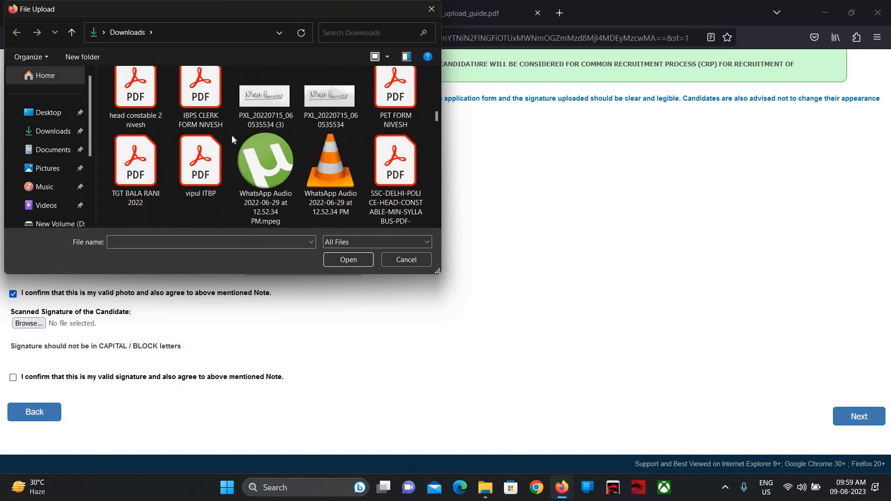
{"action": "scroll", "coordinate": [234, 140], "scroll_direction": "down", "scroll_amount": 3}
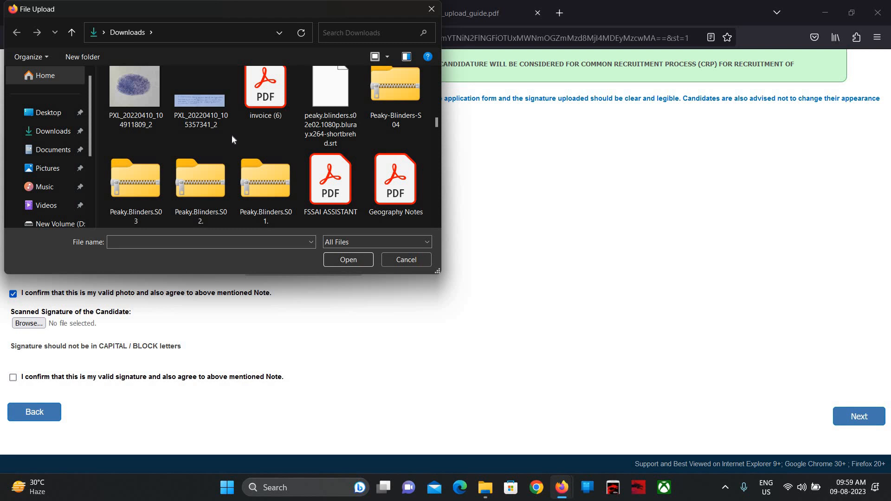
{"action": "scroll", "coordinate": [232, 139], "scroll_direction": "up", "scroll_amount": 2}
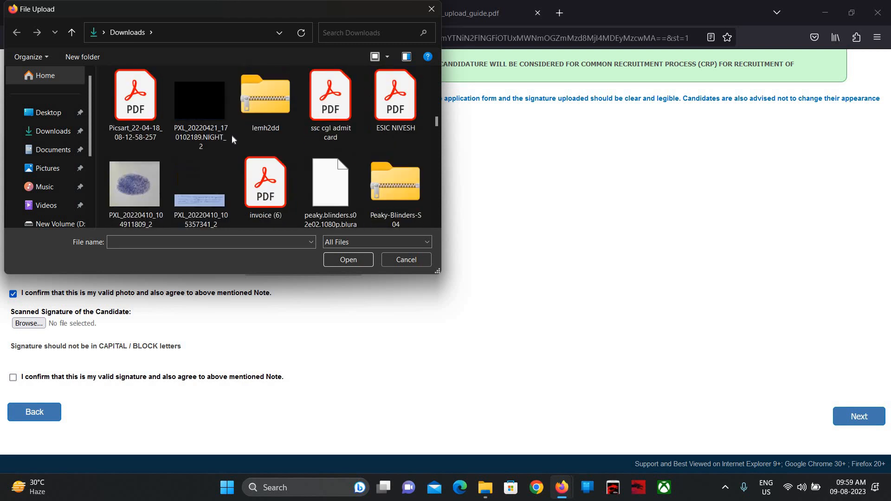
{"action": "scroll", "coordinate": [233, 139], "scroll_direction": "down", "scroll_amount": 4}
{"action": "scroll", "coordinate": [233, 139], "scroll_direction": "down", "scroll_amount": 5}
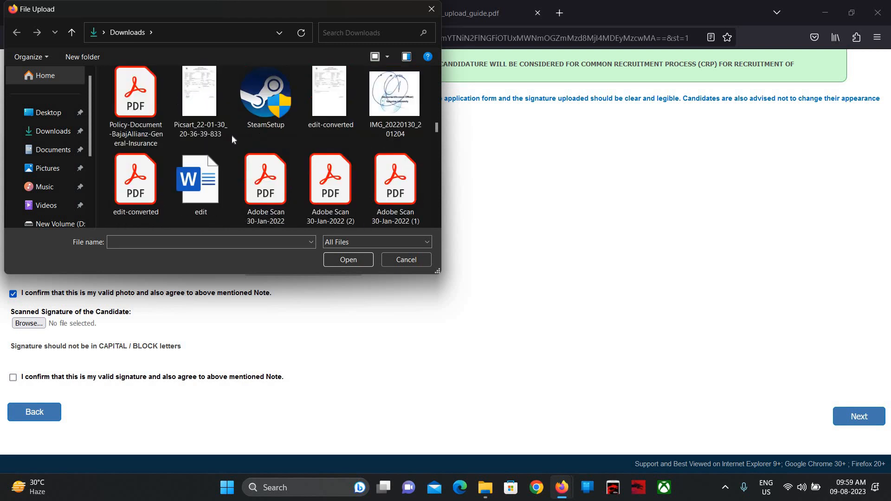
{"action": "scroll", "coordinate": [233, 139], "scroll_direction": "down", "scroll_amount": 10}
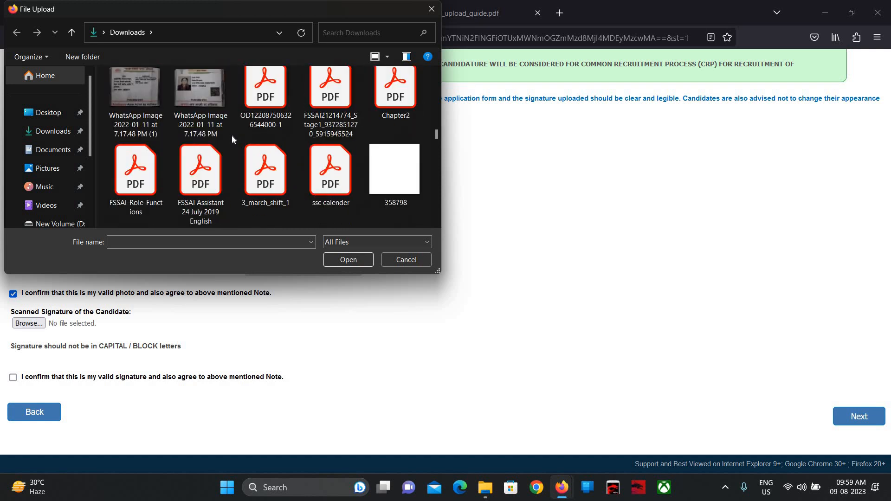
{"action": "scroll", "coordinate": [233, 139], "scroll_direction": "down", "scroll_amount": 5}
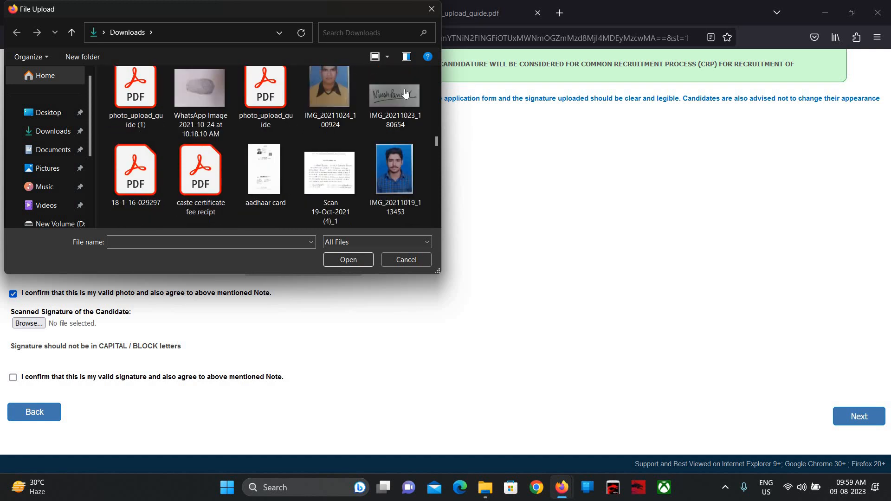
{"action": "left_click", "coordinate": [407, 94]}
{"action": "double_click", "coordinate": [405, 88]}
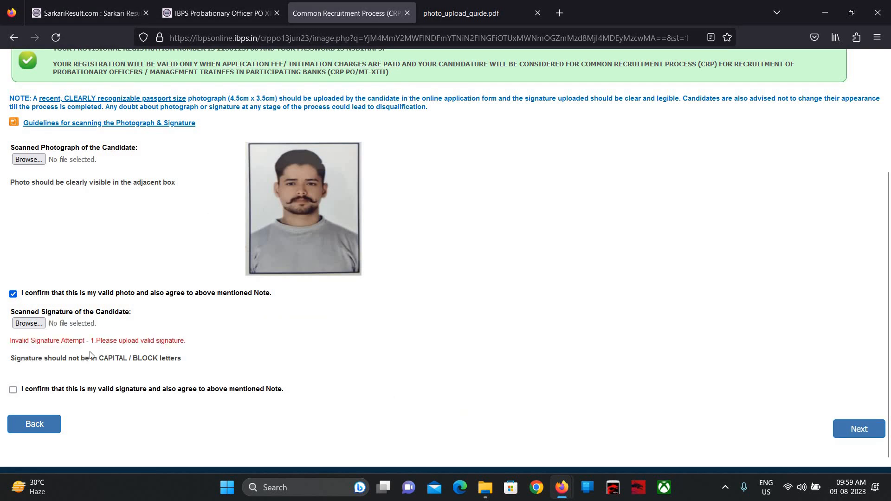
- Try uploading a PXL image as the signature instead
{"action": "left_click", "coordinate": [40, 327]}
{"action": "scroll", "coordinate": [274, 107], "scroll_direction": "down", "scroll_amount": 10}
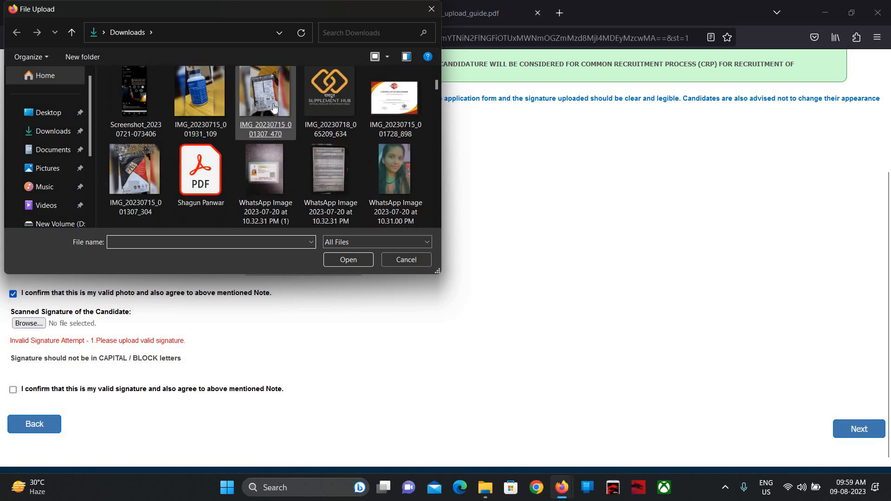
{"action": "scroll", "coordinate": [274, 108], "scroll_direction": "down", "scroll_amount": 3}
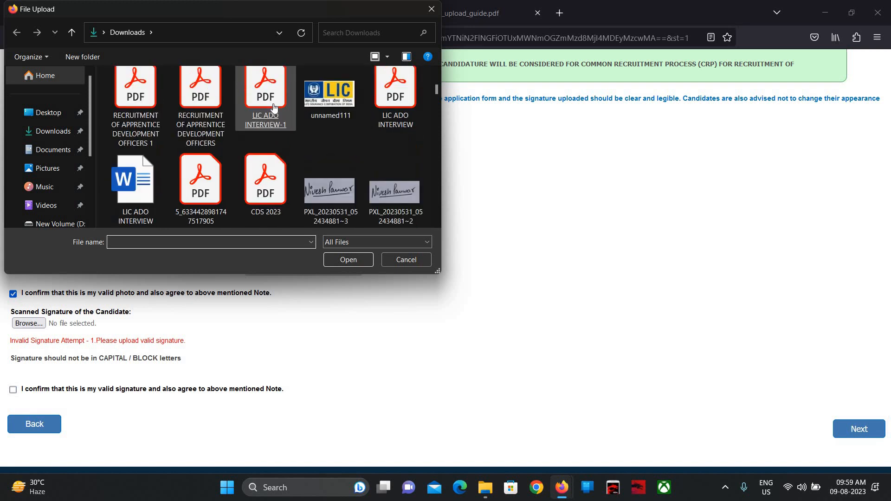
{"action": "double_click", "coordinate": [330, 179]}
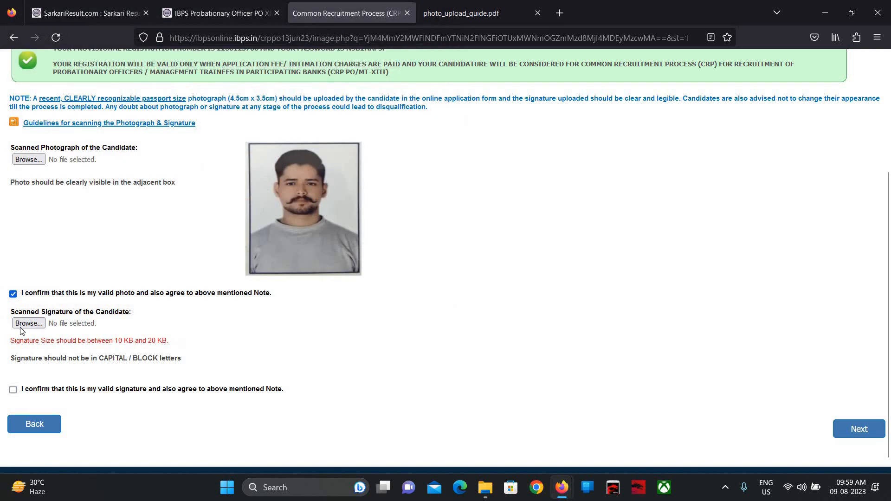
- Try sign (2) as the signature, rejected for falling outside 10–20 KB
{"action": "left_click", "coordinate": [22, 325]}
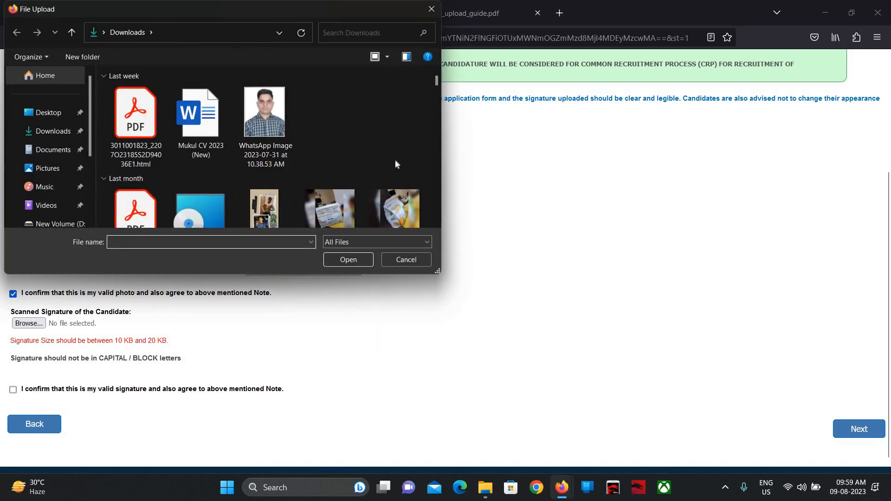
{"action": "scroll", "coordinate": [395, 164], "scroll_direction": "down", "scroll_amount": 8}
{"action": "scroll", "coordinate": [395, 164], "scroll_direction": "down", "scroll_amount": 3}
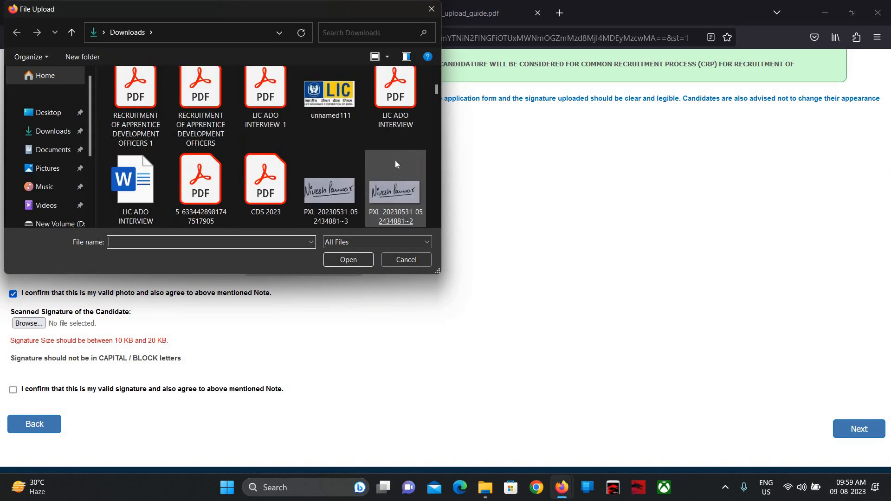
{"action": "scroll", "coordinate": [394, 160], "scroll_direction": "down", "scroll_amount": 3}
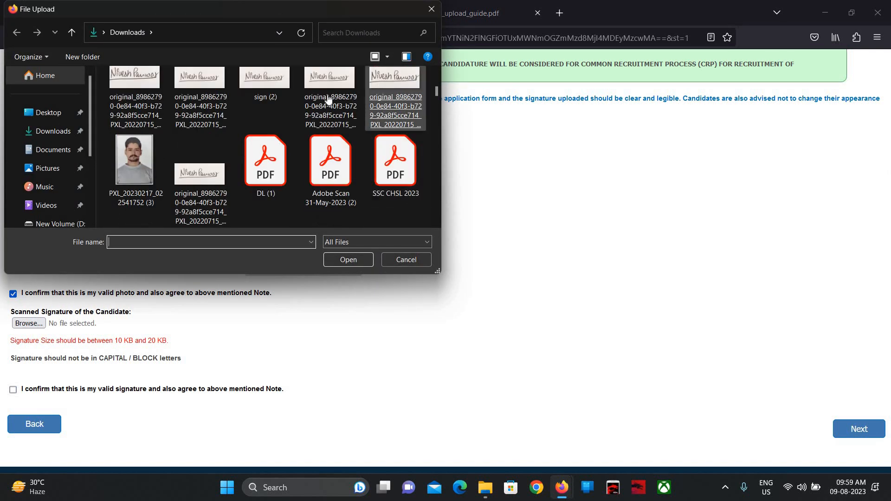
{"action": "double_click", "coordinate": [278, 75]}
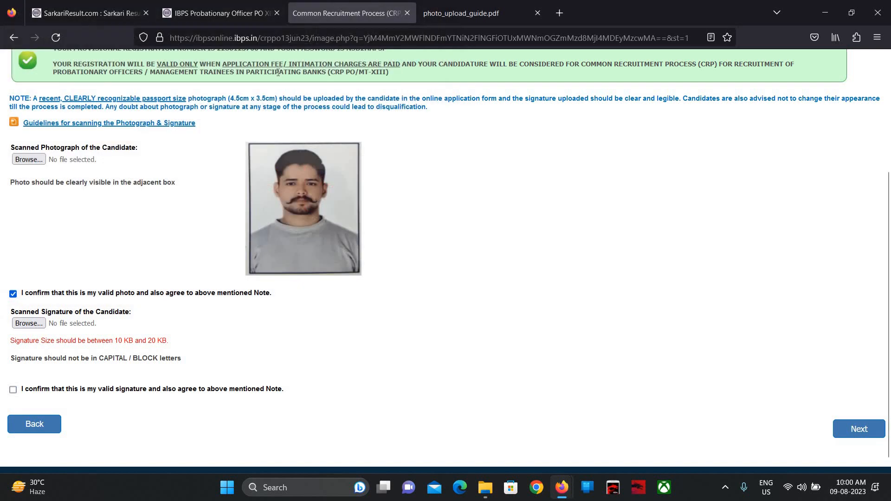
- Pick the 15.8 KB sign JPG from Downloads as the scanned signature file
{"action": "left_click", "coordinate": [29, 324]}
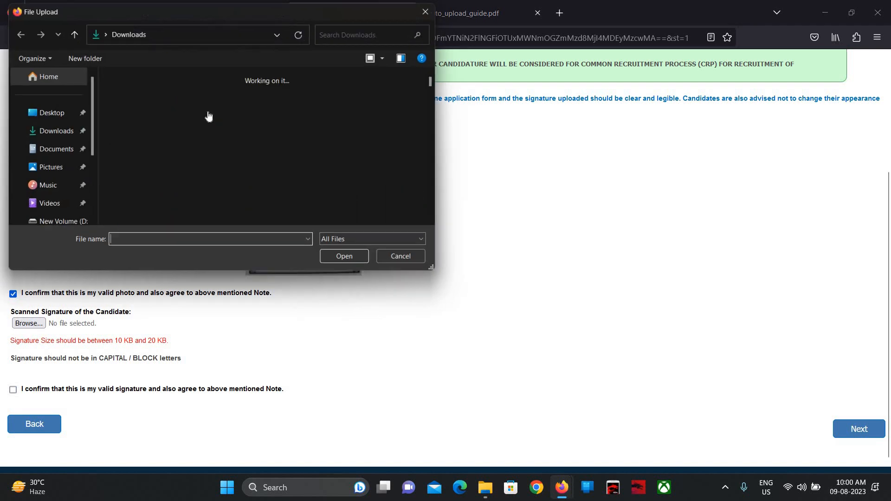
{"action": "scroll", "coordinate": [208, 116], "scroll_direction": "down", "scroll_amount": 6}
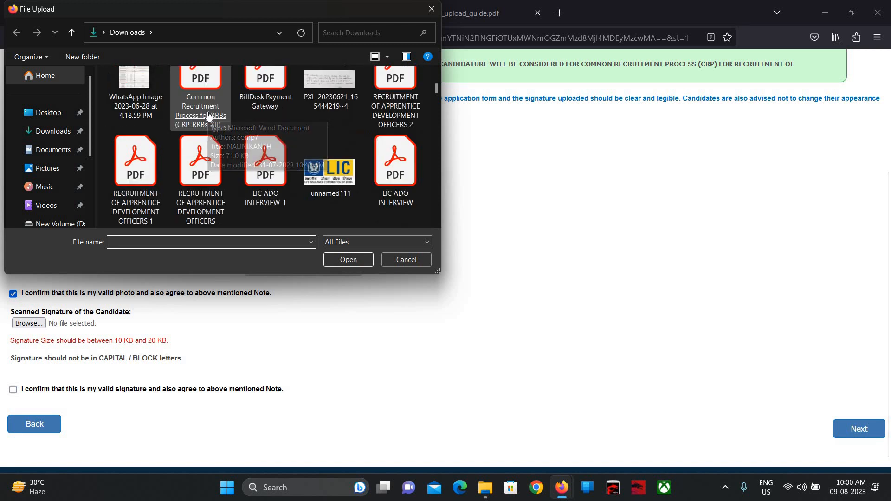
{"action": "scroll", "coordinate": [208, 116], "scroll_direction": "down", "scroll_amount": 2}
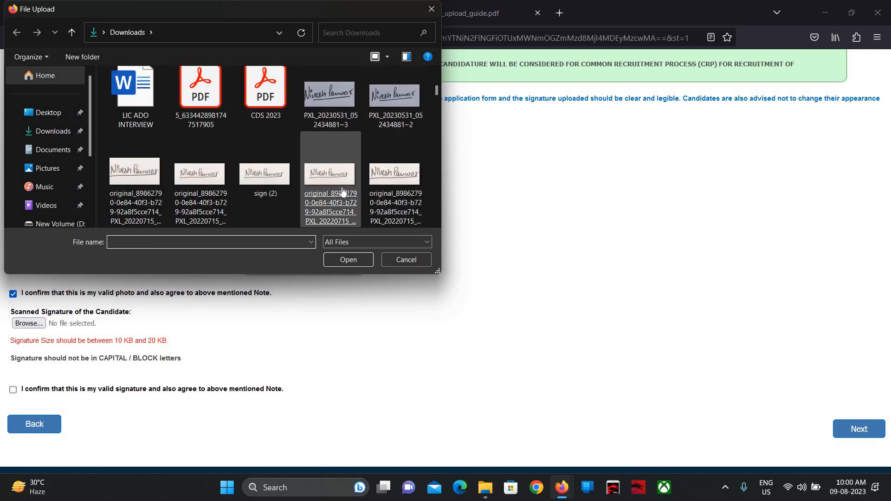
{"action": "scroll", "coordinate": [401, 158], "scroll_direction": "down", "scroll_amount": 2}
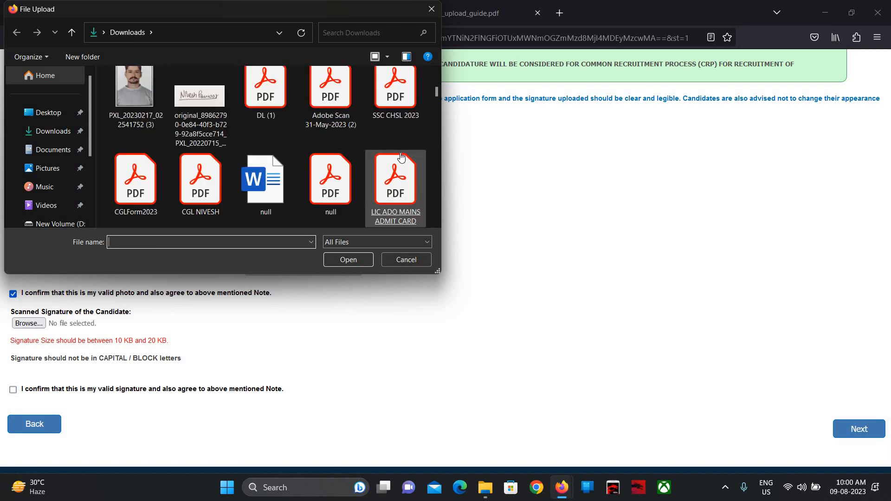
{"action": "scroll", "coordinate": [401, 158], "scroll_direction": "down", "scroll_amount": 4}
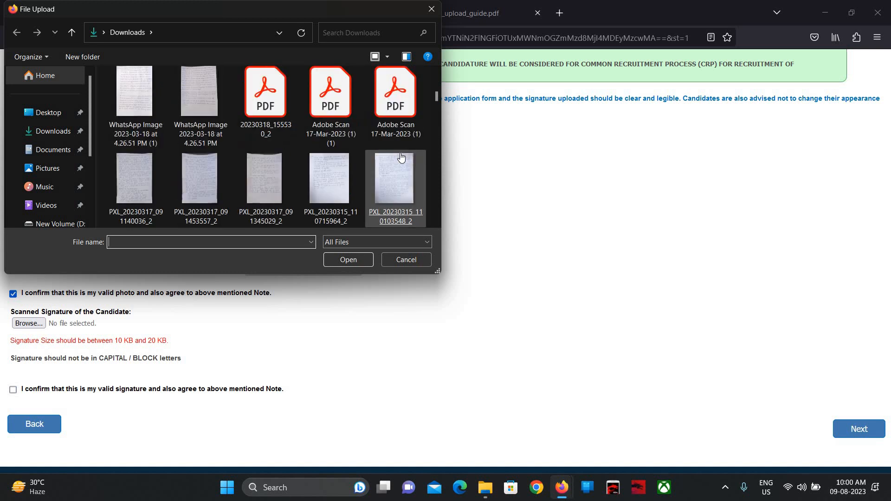
{"action": "scroll", "coordinate": [401, 159], "scroll_direction": "down", "scroll_amount": 5}
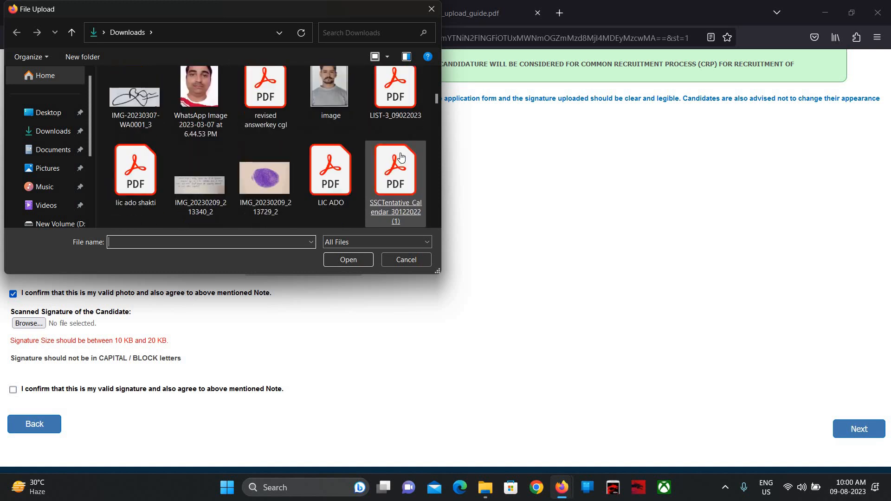
{"action": "scroll", "coordinate": [401, 158], "scroll_direction": "down", "scroll_amount": 6}
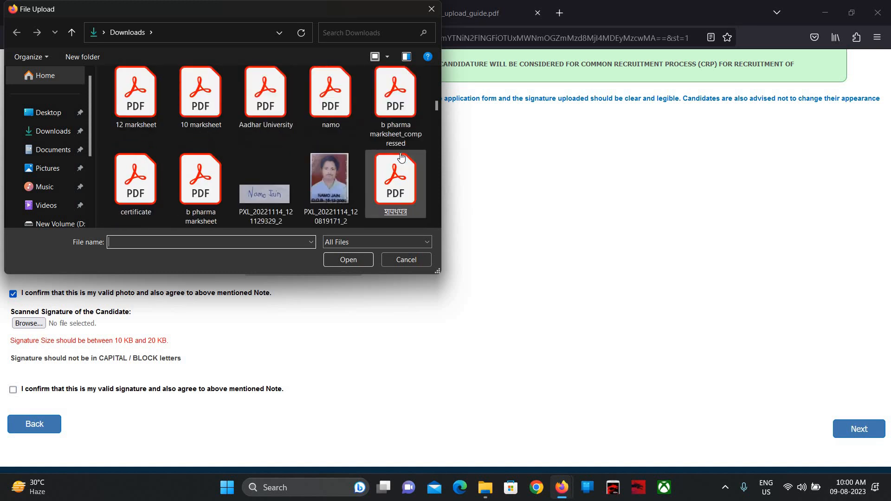
{"action": "scroll", "coordinate": [401, 158], "scroll_direction": "down", "scroll_amount": 5}
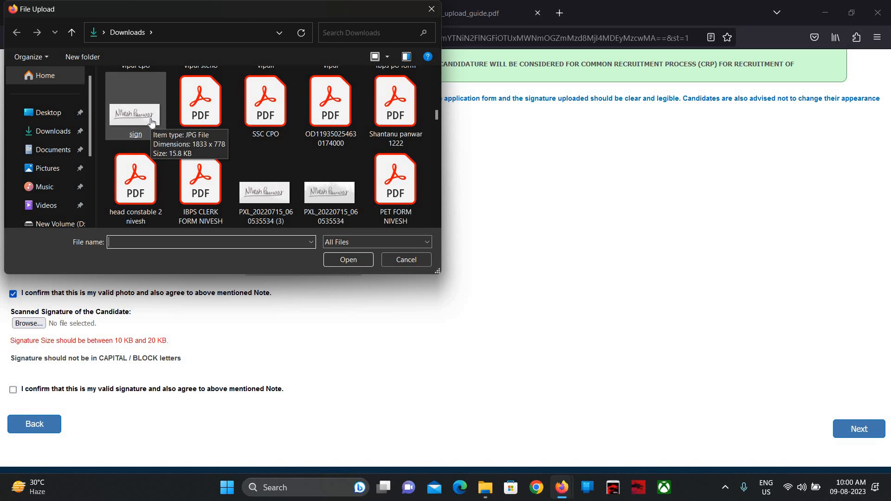
{"action": "double_click", "coordinate": [152, 122]}
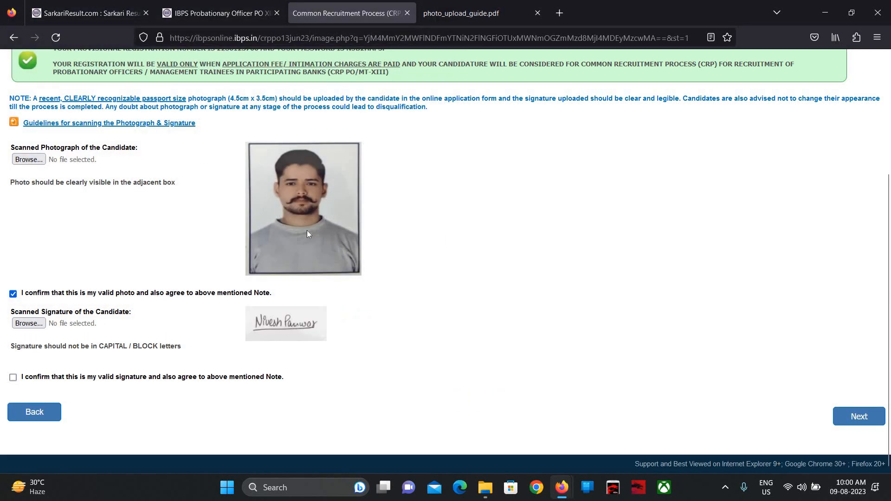
- Tick the signature confirmation and proceed to the blank Basic Details form
{"action": "left_click", "coordinate": [14, 379]}
{"action": "left_click", "coordinate": [864, 416]}
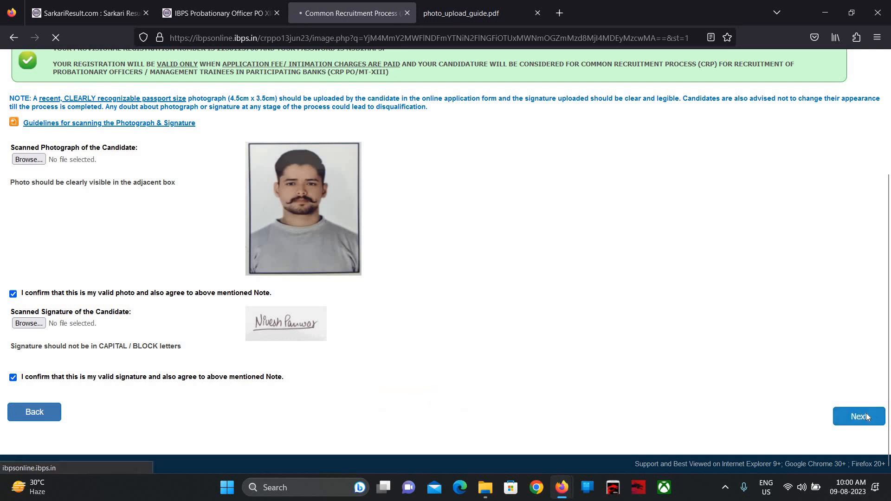
{"action": "scroll", "coordinate": [868, 416], "scroll_direction": "down", "scroll_amount": 3}
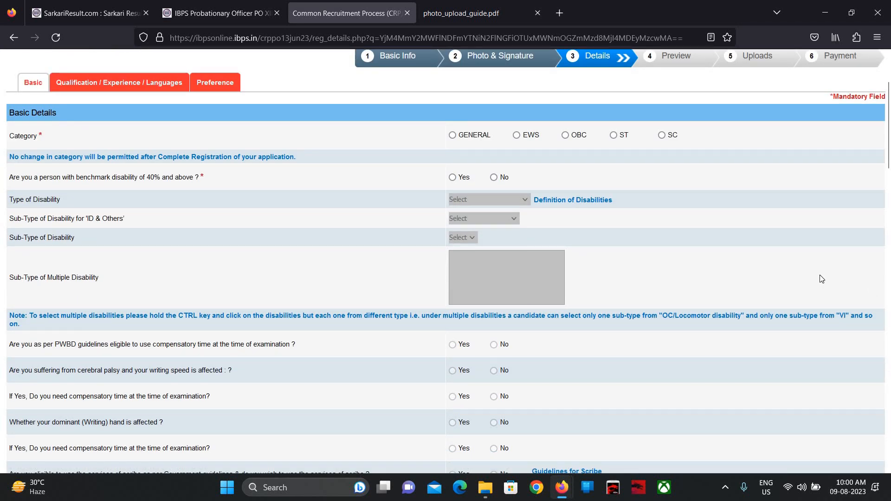
- Set the category to OBC, dismissing the category warning alerts along the way
{"action": "left_click", "coordinate": [452, 135]}
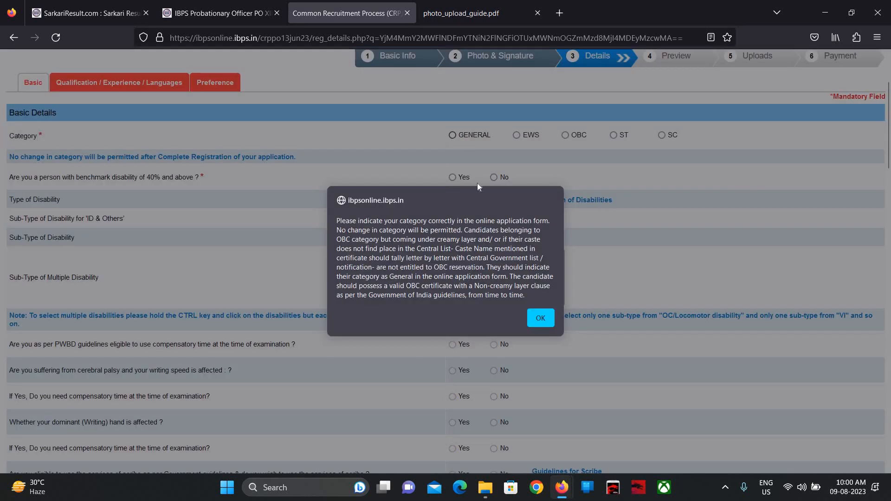
{"action": "left_click", "coordinate": [539, 321]}
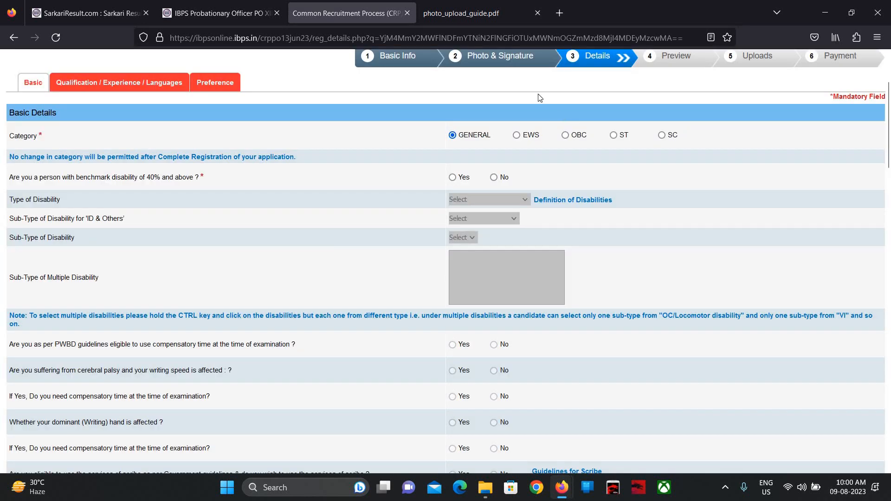
{"action": "left_click", "coordinate": [516, 135]}
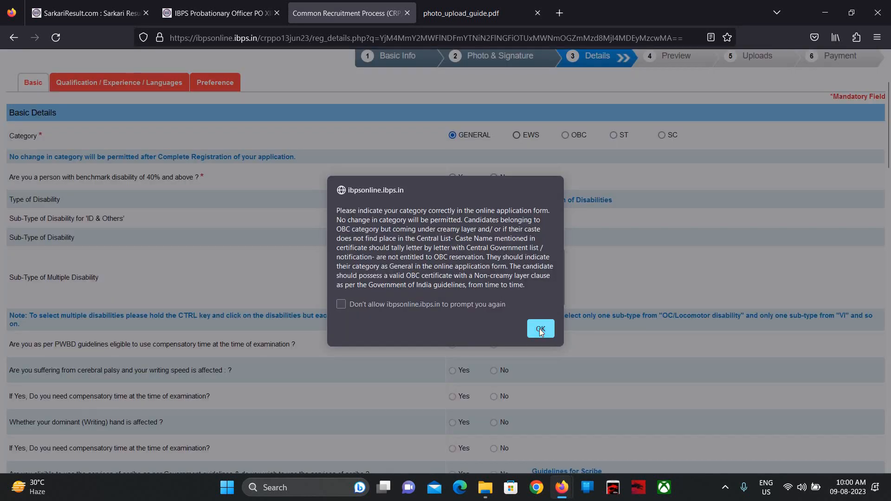
{"action": "left_click", "coordinate": [539, 329]}
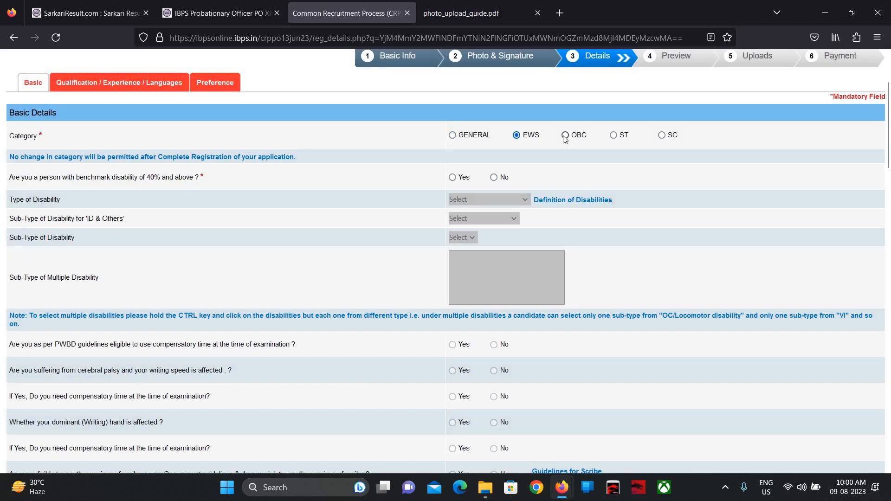
{"action": "left_click", "coordinate": [565, 135]}
{"action": "left_click", "coordinate": [540, 329]}
- Answer No to the benchmark disability question
{"action": "scroll", "coordinate": [461, 179], "scroll_direction": "down", "scroll_amount": 1}
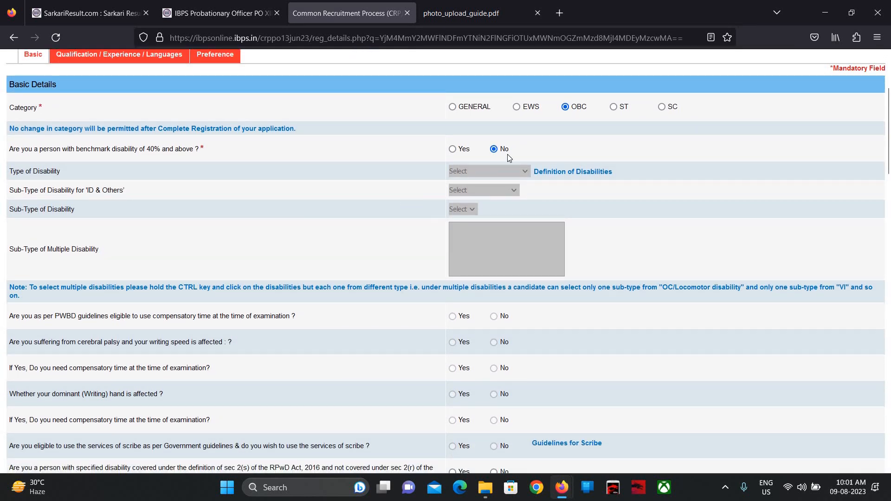
{"action": "left_click", "coordinate": [453, 149]}
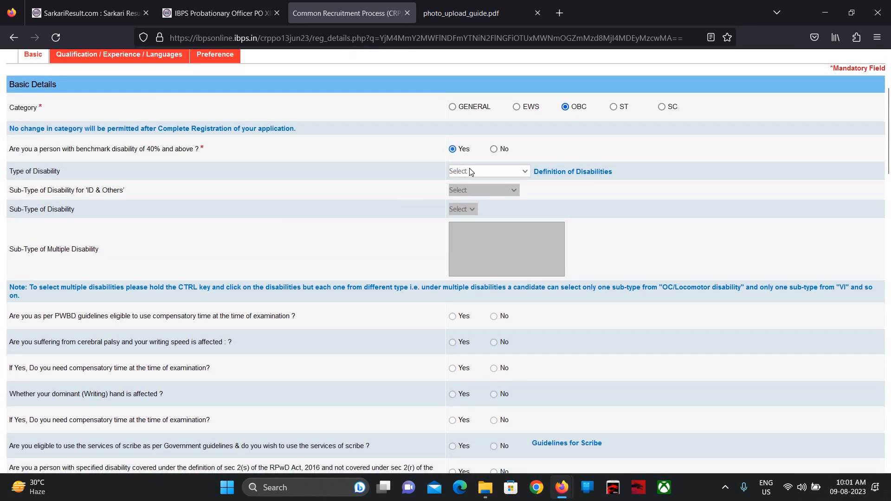
{"action": "left_click", "coordinate": [470, 172]}
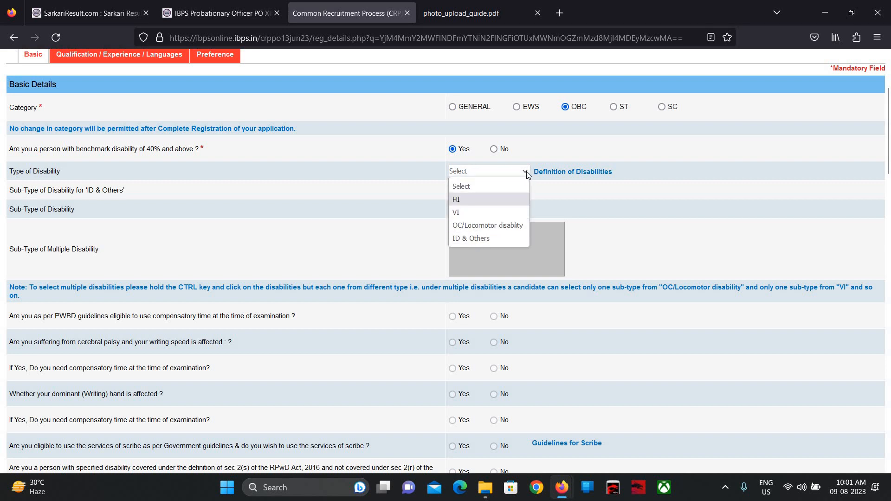
{"action": "left_click", "coordinate": [493, 149]}
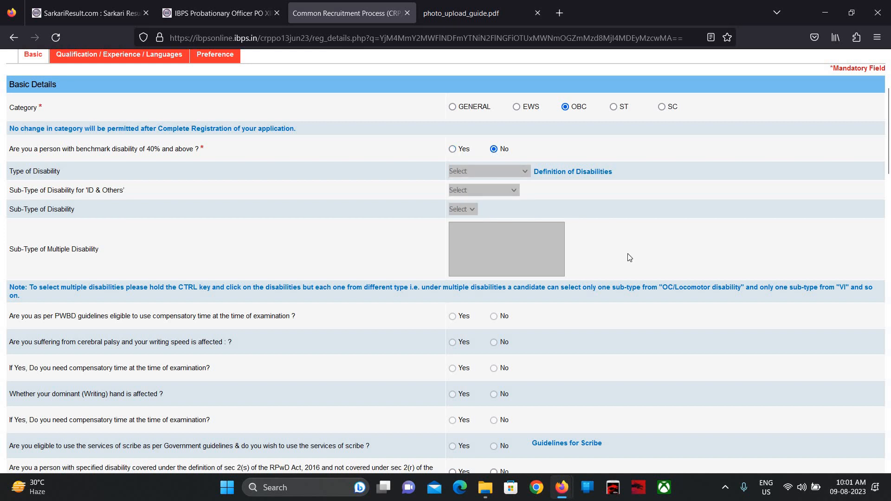
- Answer No to the ex-serviceman question and set religion to Hindu
{"action": "scroll", "coordinate": [628, 256], "scroll_direction": "down", "scroll_amount": 3}
{"action": "scroll", "coordinate": [629, 258], "scroll_direction": "down", "scroll_amount": 2}
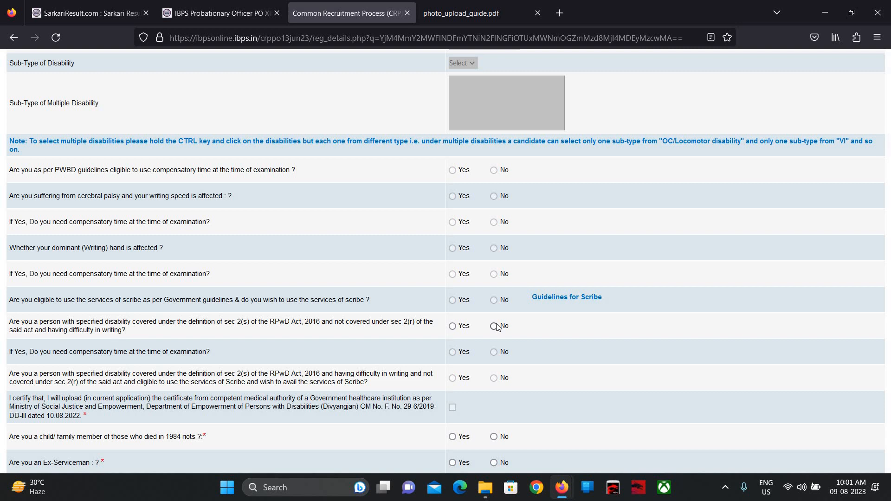
{"action": "scroll", "coordinate": [495, 325], "scroll_direction": "down", "scroll_amount": 3}
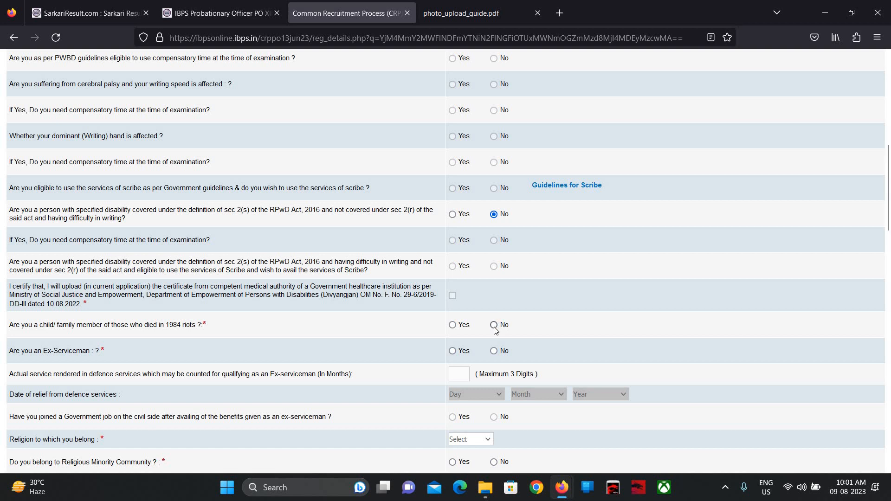
{"action": "scroll", "coordinate": [495, 327], "scroll_direction": "down", "scroll_amount": 1}
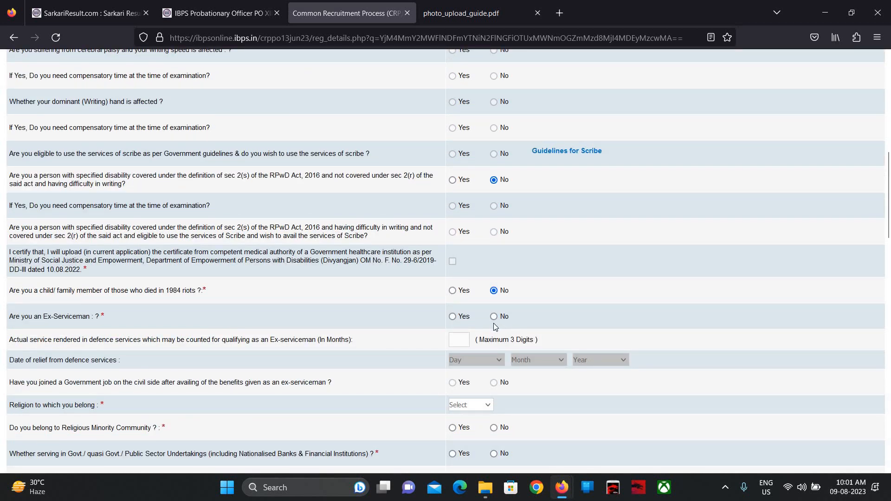
{"action": "left_click", "coordinate": [494, 319]}
{"action": "scroll", "coordinate": [545, 347], "scroll_direction": "down", "scroll_amount": 2}
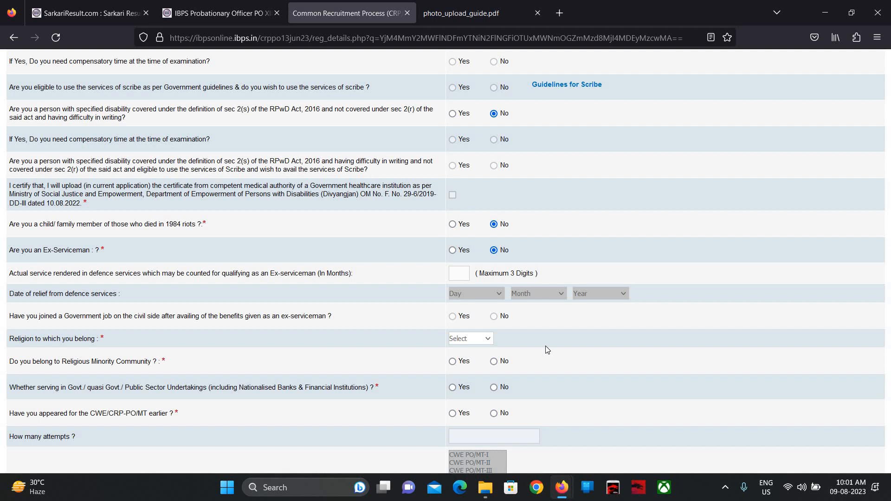
{"action": "scroll", "coordinate": [548, 350], "scroll_direction": "down", "scroll_amount": 1}
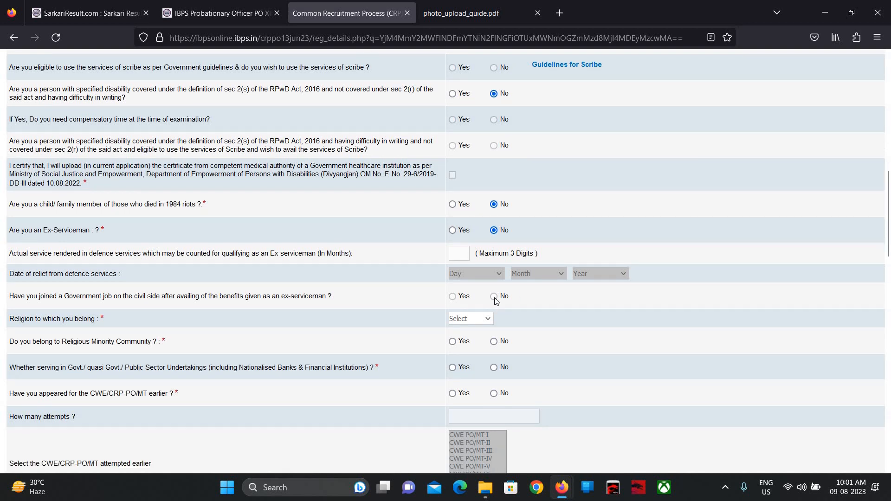
{"action": "left_click", "coordinate": [482, 322]}
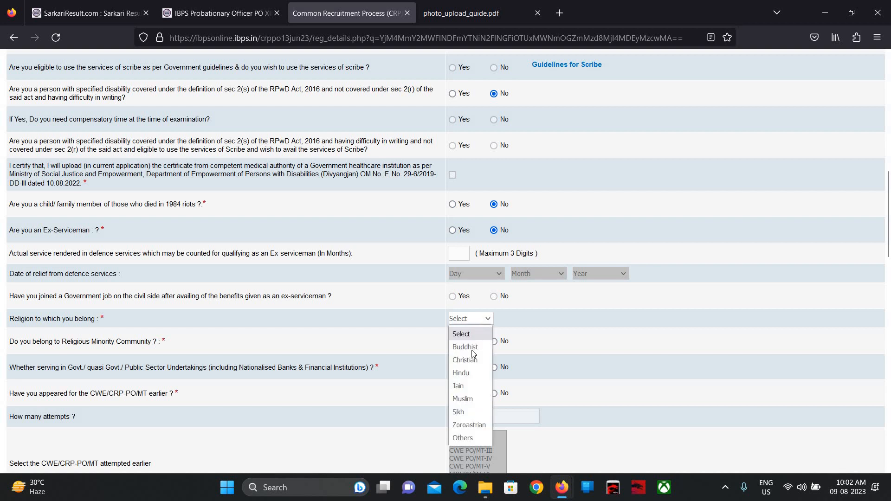
{"action": "left_click", "coordinate": [472, 373]}
- Answer No to religious minority, government service and earlier-attempt questions
{"action": "scroll", "coordinate": [473, 376], "scroll_direction": "down", "scroll_amount": 3}
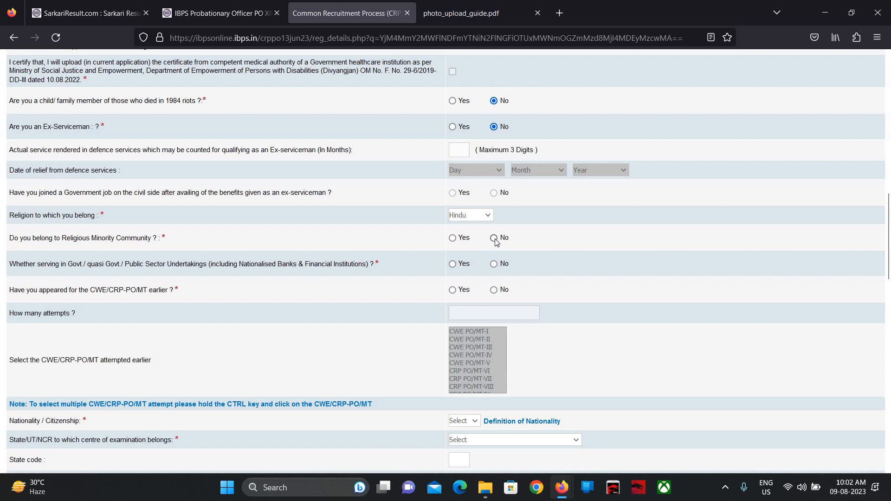
{"action": "left_click", "coordinate": [494, 239]}
{"action": "left_click", "coordinate": [495, 264]}
{"action": "left_click", "coordinate": [494, 291]}
{"action": "scroll", "coordinate": [494, 292], "scroll_direction": "down", "scroll_amount": 3}
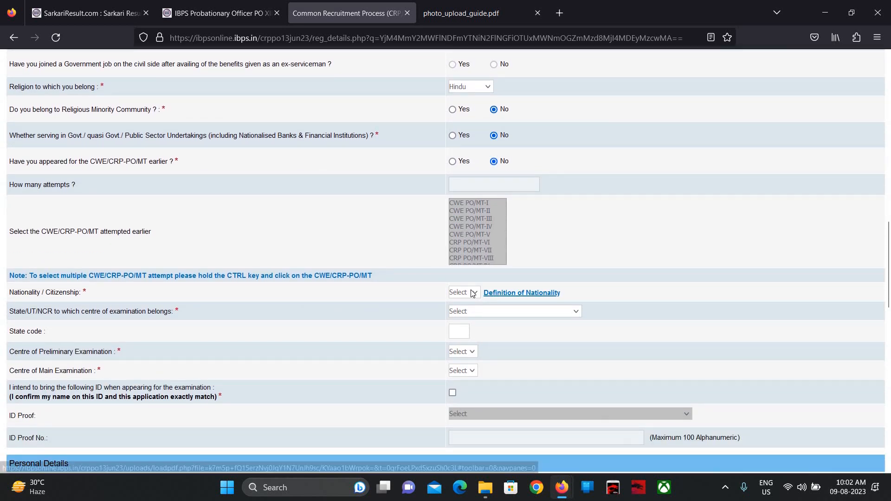
- Set nationality to Indian and the exam state to Uttar Pradesh
{"action": "left_click", "coordinate": [465, 293]}
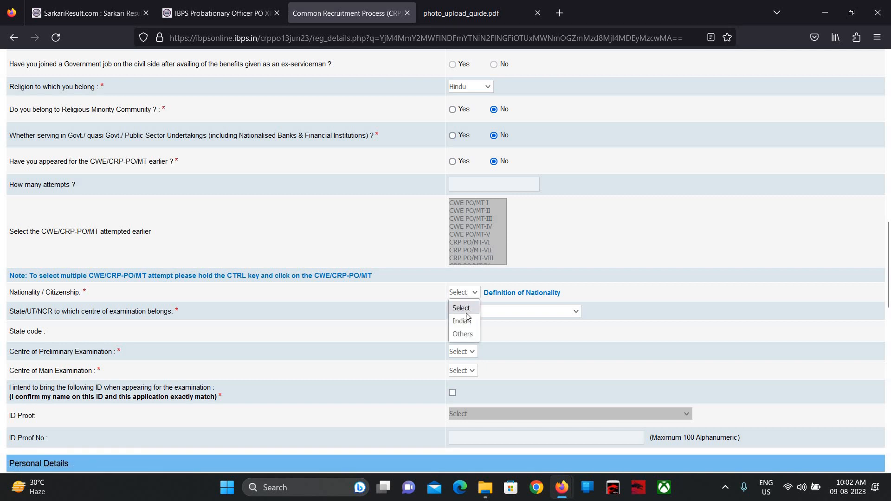
{"action": "left_click", "coordinate": [470, 322]}
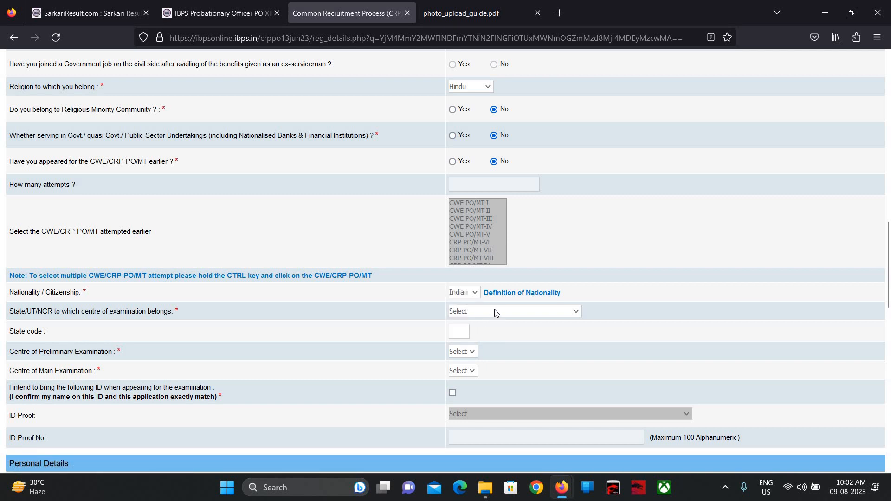
{"action": "left_click", "coordinate": [495, 314]}
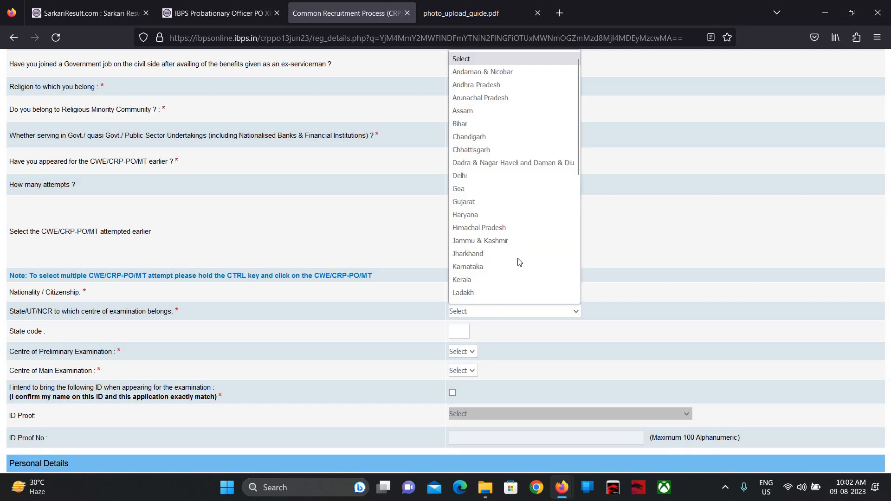
{"action": "scroll", "coordinate": [522, 225], "scroll_direction": "down", "scroll_amount": 6}
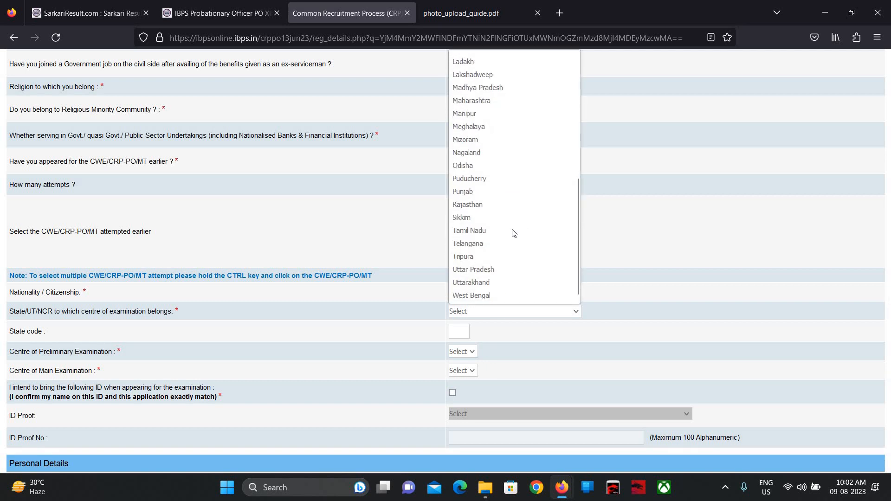
{"action": "left_click", "coordinate": [488, 274]}
{"action": "scroll", "coordinate": [488, 275], "scroll_direction": "down", "scroll_amount": 2}
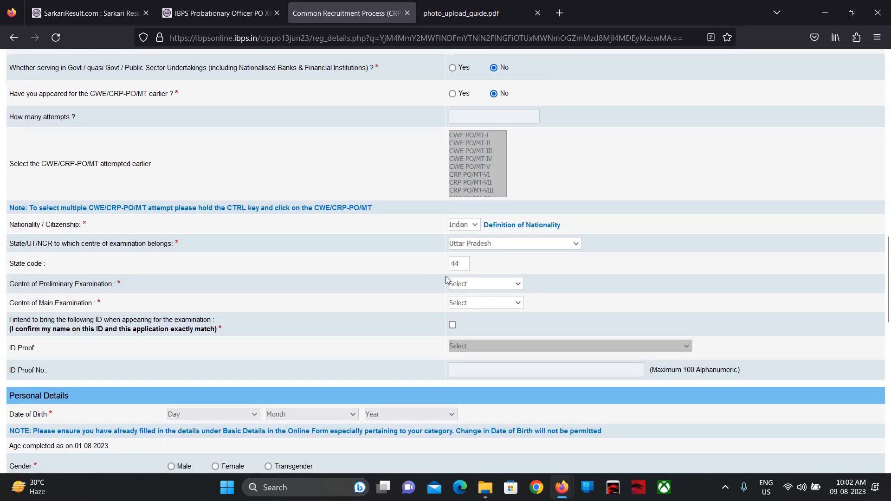
- Choose Meerut as both the preliminary and main examination centre
{"action": "left_click", "coordinate": [466, 283]}
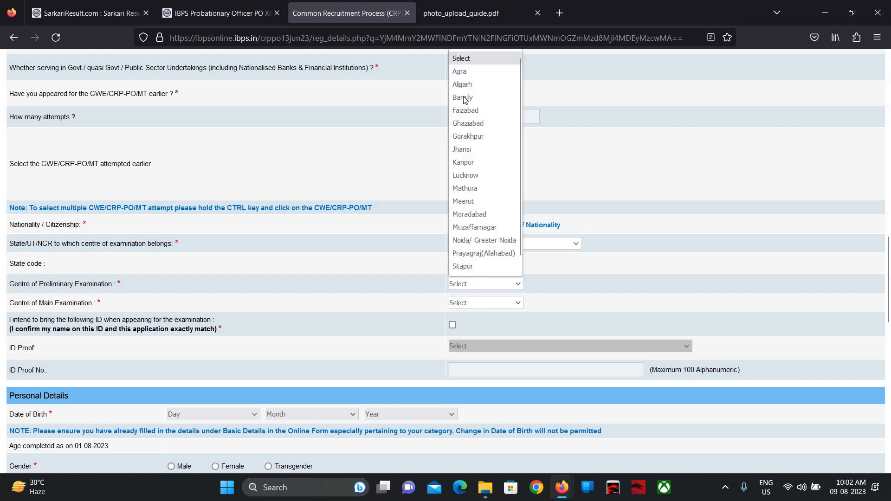
{"action": "left_click", "coordinate": [475, 200]}
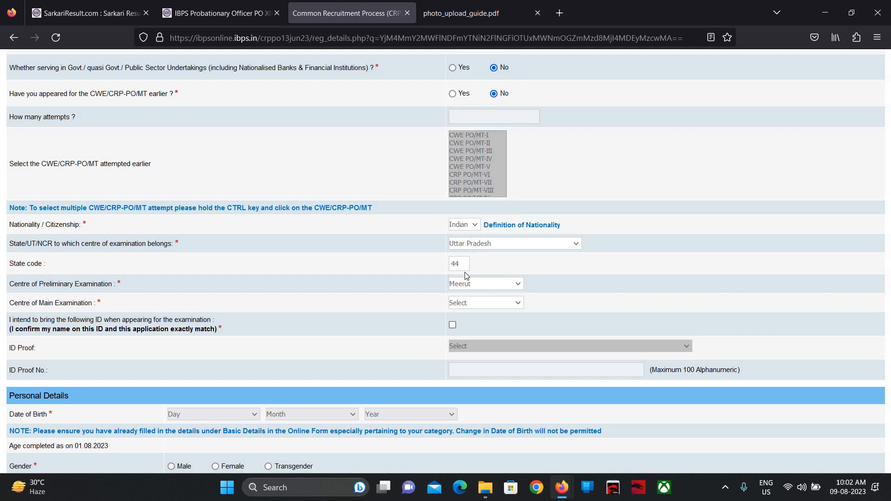
{"action": "left_click", "coordinate": [486, 303]}
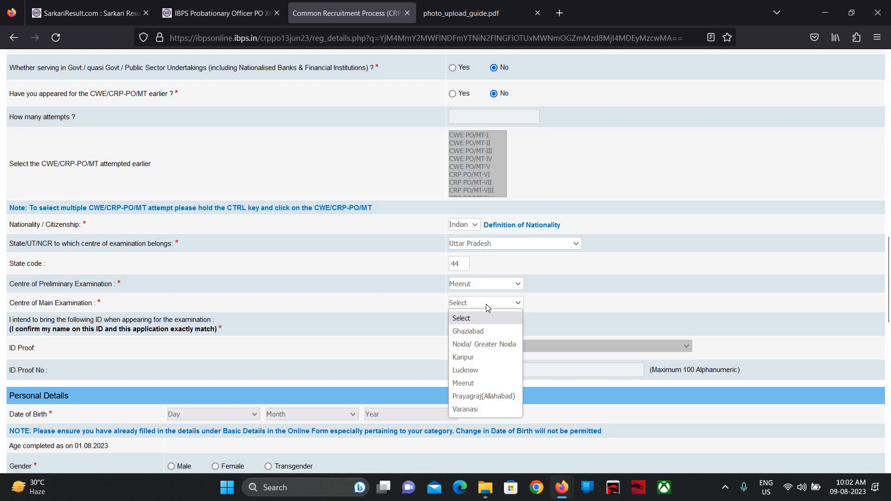
{"action": "left_click", "coordinate": [490, 383]}
{"action": "scroll", "coordinate": [490, 384], "scroll_direction": "down", "scroll_amount": 2}
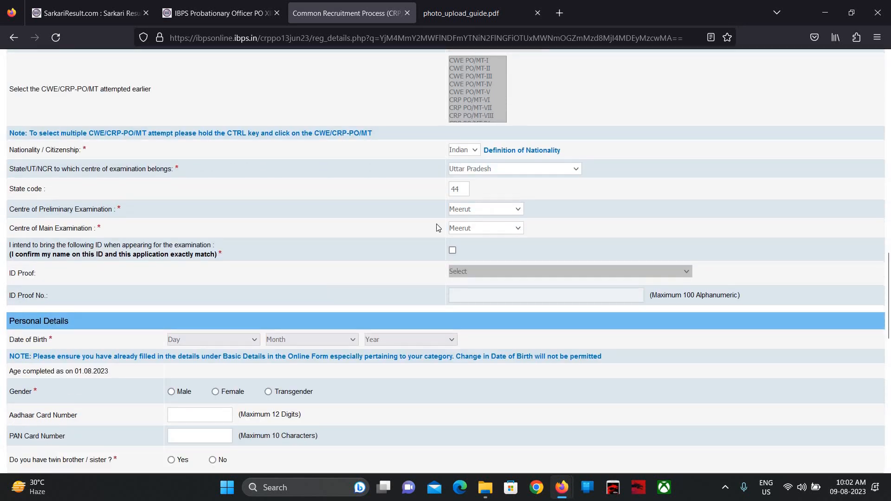
- Tick the ID confirmation, choose Permanent Driving License as ID proof, and enter the licence number
{"action": "left_click", "coordinate": [452, 250]}
{"action": "left_click", "coordinate": [474, 275]}
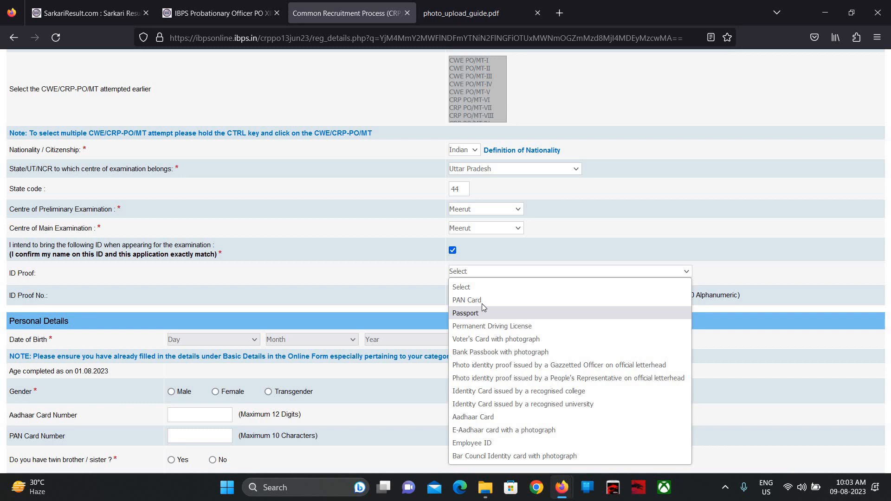
{"action": "left_click", "coordinate": [487, 327]}
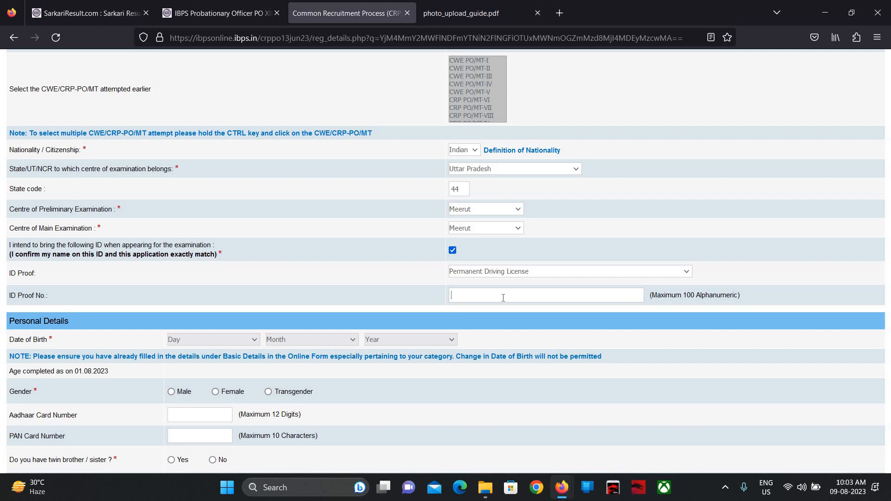
- Set the date of birth to 11 September 2000
{"action": "left_click", "coordinate": [229, 341]}
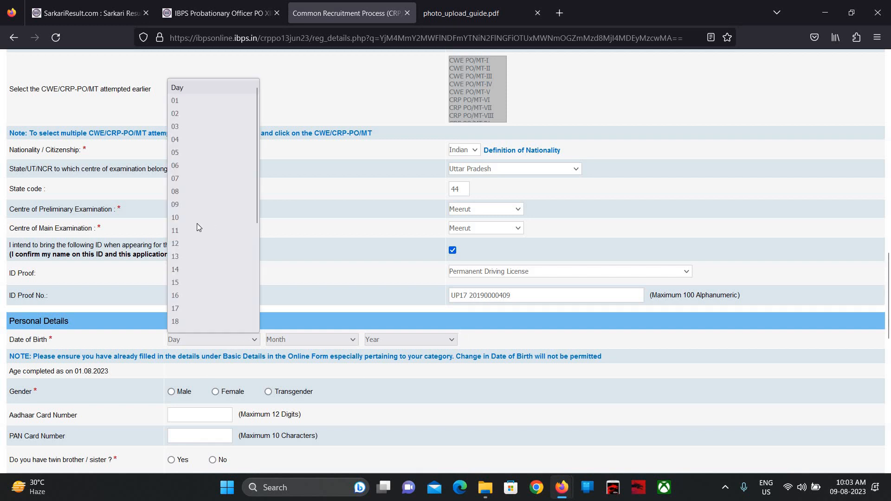
{"action": "left_click", "coordinate": [199, 227]}
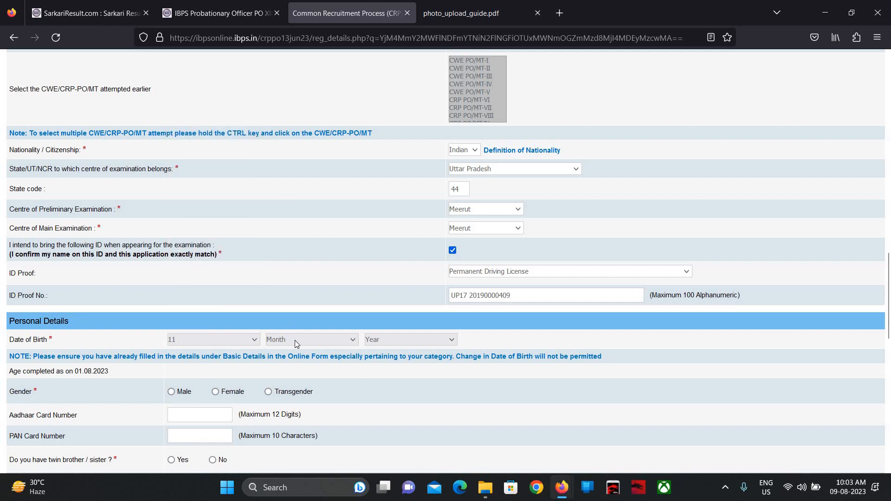
{"action": "left_click", "coordinate": [294, 341]}
{"action": "left_click", "coordinate": [306, 285]}
{"action": "left_click", "coordinate": [383, 340]}
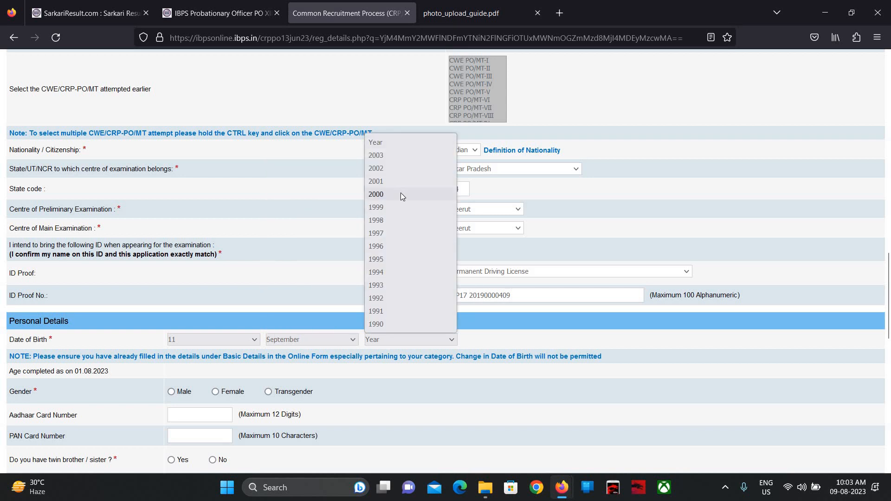
{"action": "left_click", "coordinate": [400, 194]}
{"action": "scroll", "coordinate": [235, 206], "scroll_direction": "down", "scroll_amount": 3}
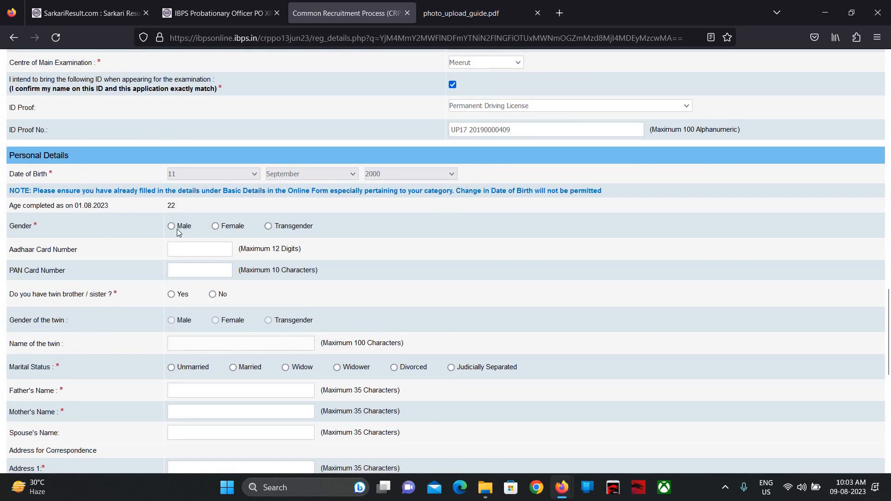
- Set gender Male, enter the Aadhaar number, answer No for twin, and choose Unmarried
{"action": "left_click", "coordinate": [172, 226]}
{"action": "left_click", "coordinate": [212, 294]}
{"action": "left_click", "coordinate": [171, 370]}
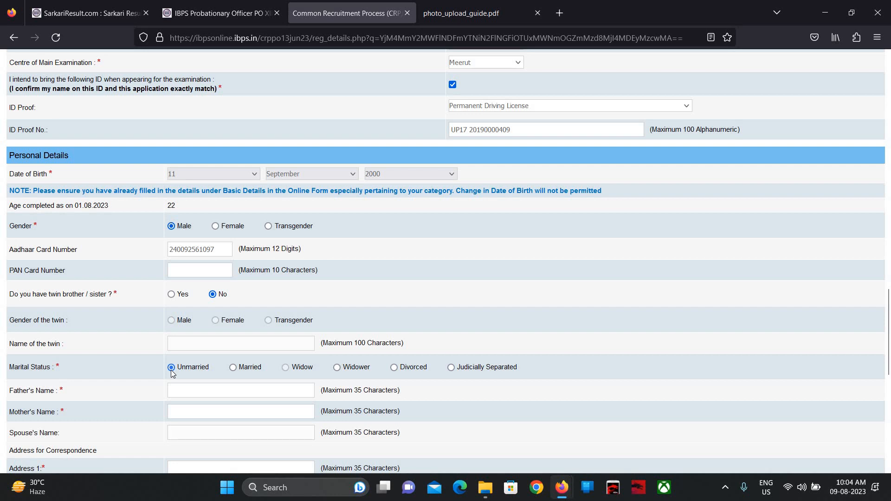
- Enter the father's and mother's names and the first correspondence address line
{"action": "left_click", "coordinate": [190, 390]}
{"action": "scroll", "coordinate": [190, 390], "scroll_direction": "down", "scroll_amount": 4}
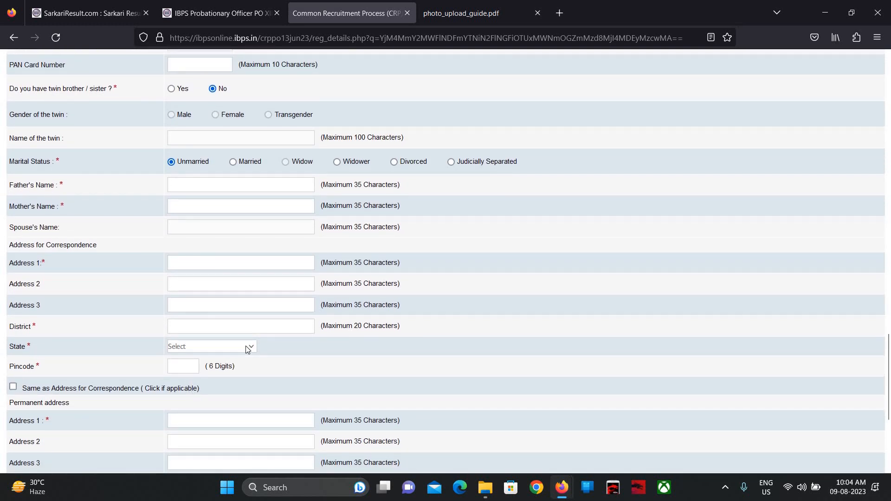
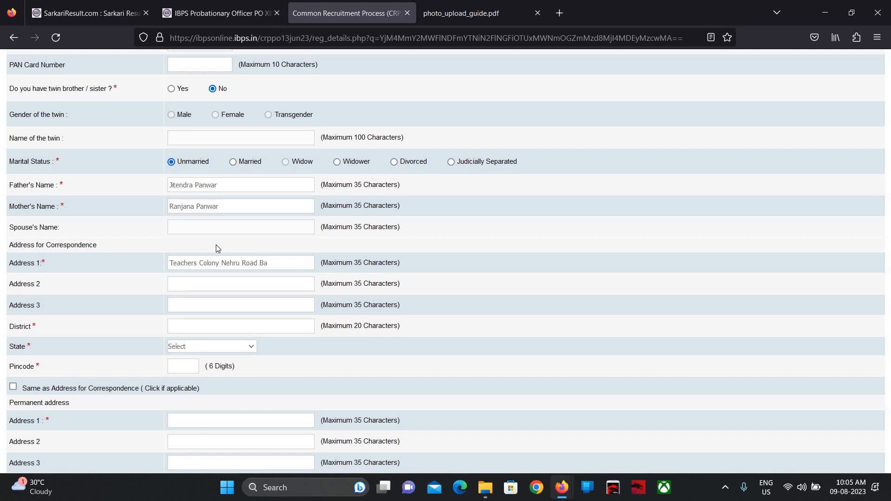
- Fill in the district, choose UTTAR PRADESH as state, and enter the pincode
{"action": "left_click", "coordinate": [185, 325]}
{"action": "type", "text": "Baghpat"}
{"action": "left_click", "coordinate": [194, 347]}
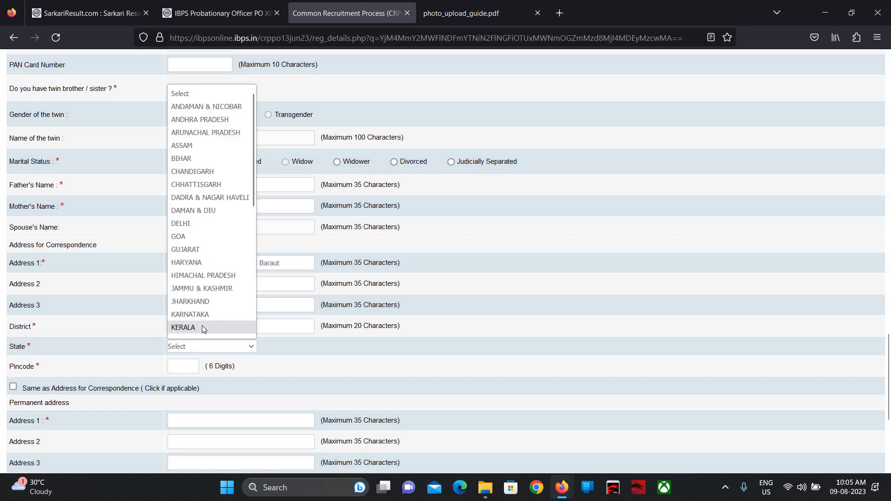
{"action": "scroll", "coordinate": [220, 318], "scroll_direction": "down", "scroll_amount": 6}
{"action": "left_click", "coordinate": [204, 305]}
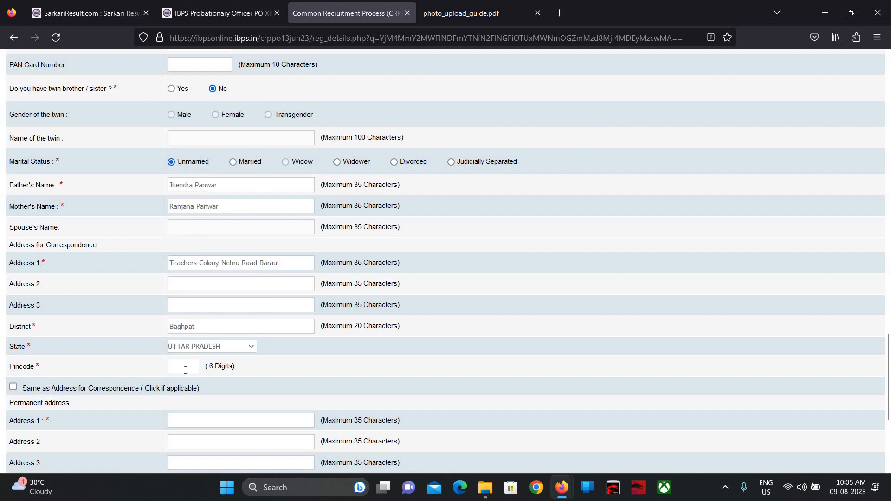
{"action": "type", "text": "250611"}
{"action": "scroll", "coordinate": [131, 258], "scroll_direction": "down", "scroll_amount": 3}
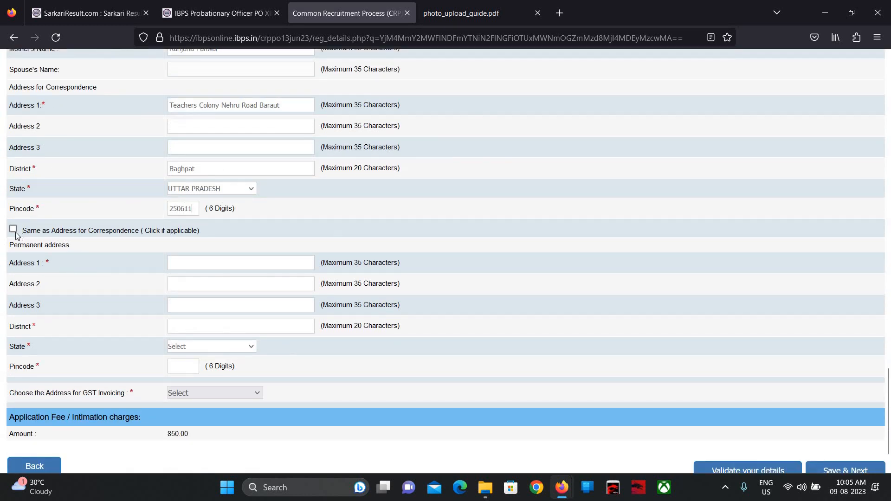
- Copy the correspondence address to permanent and use it for GST invoicing
{"action": "left_click", "coordinate": [13, 229]}
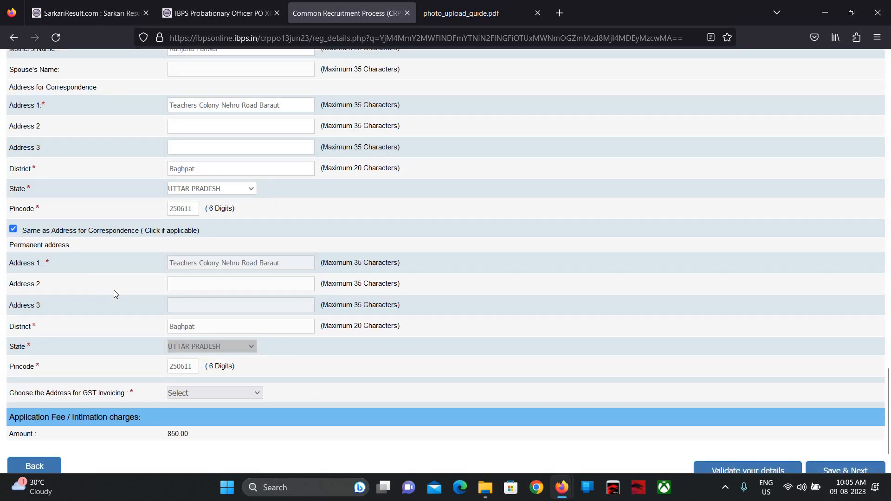
{"action": "scroll", "coordinate": [241, 336], "scroll_direction": "down", "scroll_amount": 1}
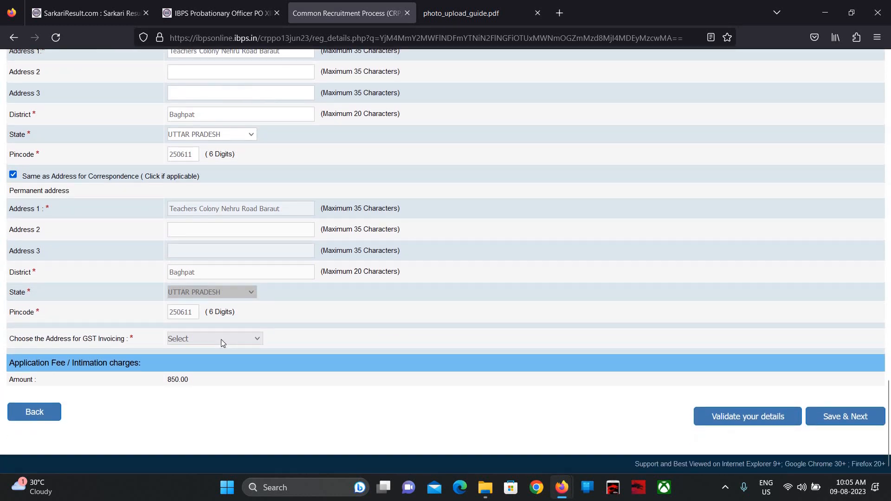
{"action": "left_click", "coordinate": [222, 343]}
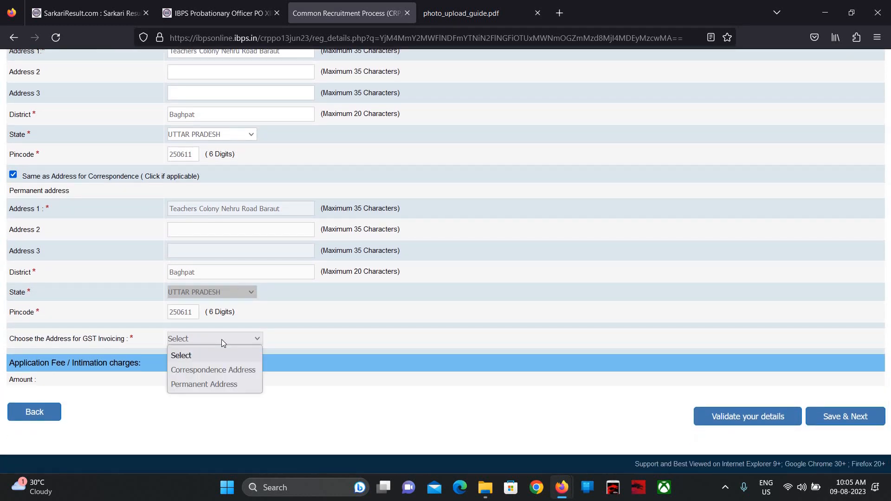
{"action": "left_click", "coordinate": [204, 385]}
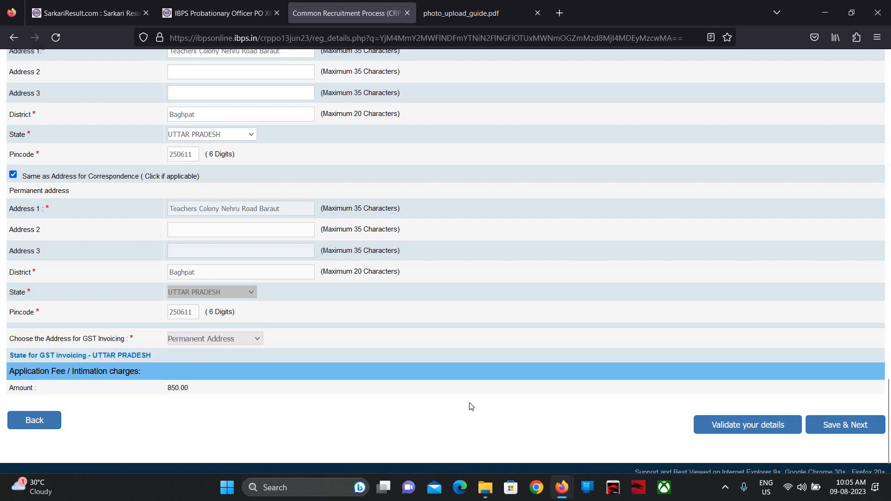
- Validate the details, dismiss the success alert, and save to continue
{"action": "left_click", "coordinate": [735, 430]}
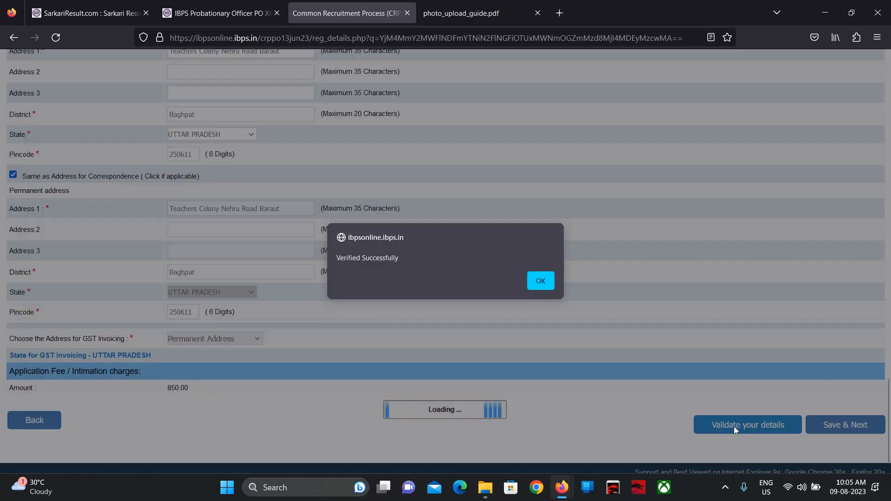
{"action": "left_click", "coordinate": [539, 281]}
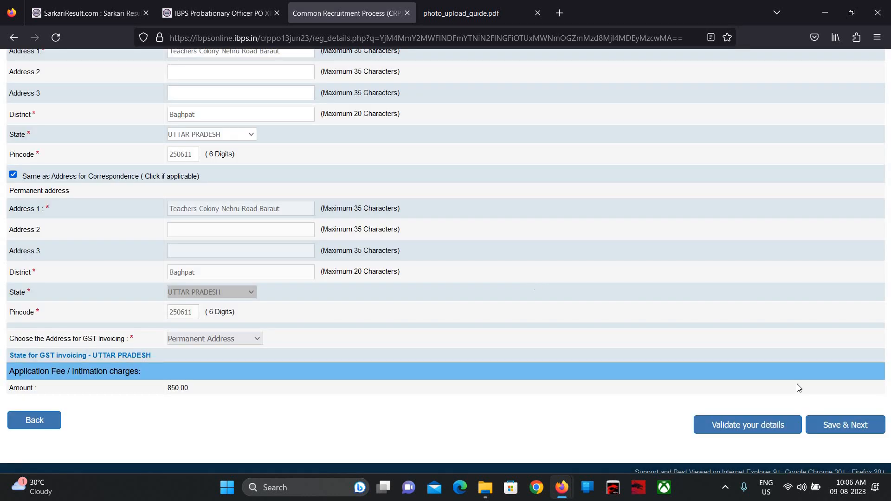
{"action": "left_click", "coordinate": [832, 429]}
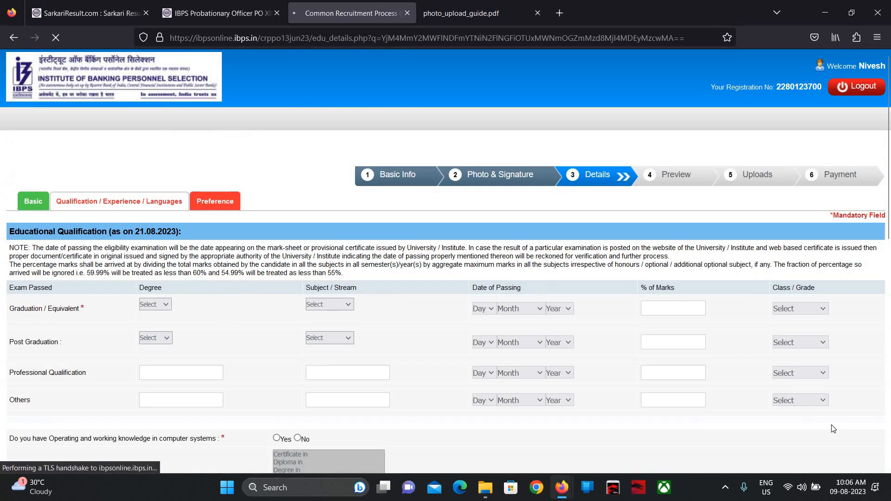
- In the Graduation row, select degree BA and subject/stream Arts
{"action": "scroll", "coordinate": [559, 336], "scroll_direction": "down", "scroll_amount": 2}
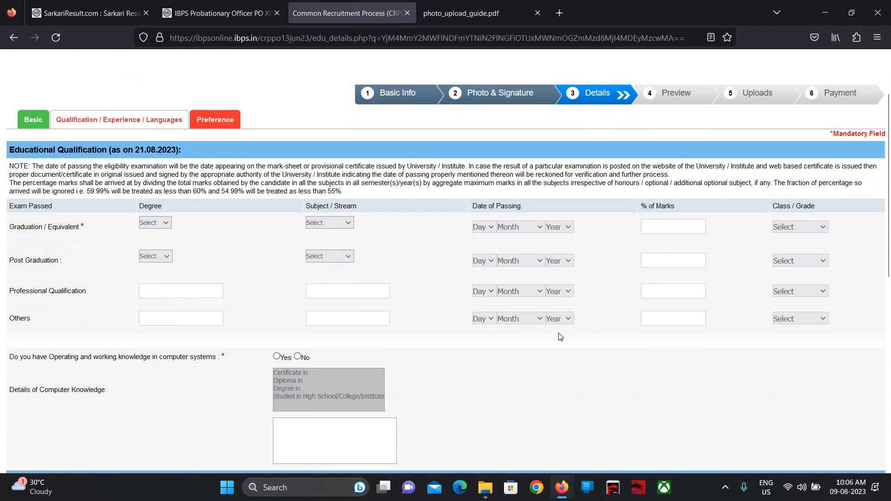
{"action": "left_click", "coordinate": [166, 225]}
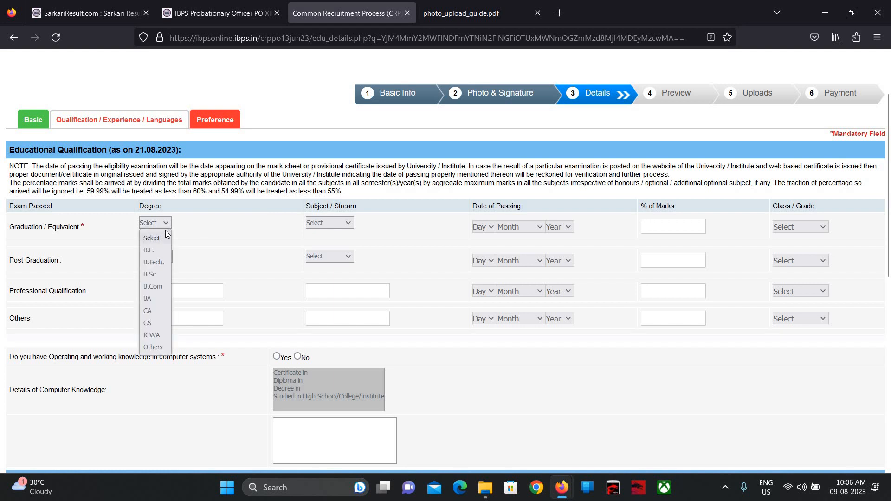
{"action": "left_click", "coordinate": [158, 300]}
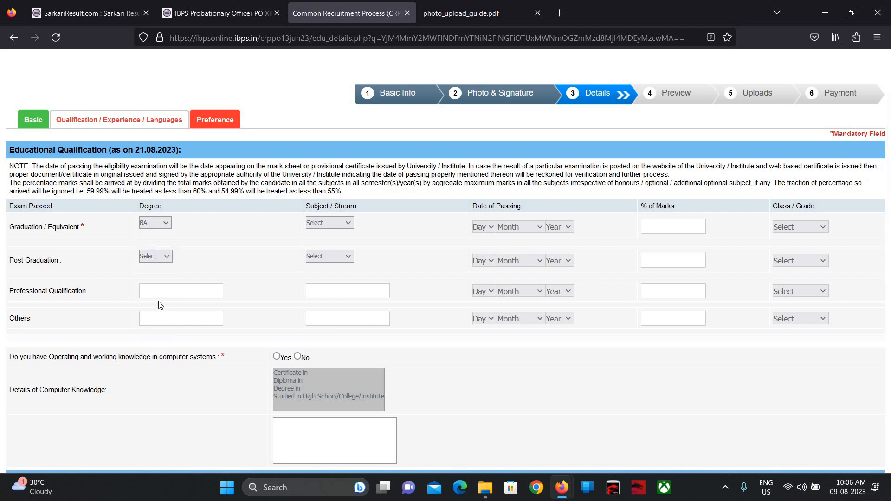
{"action": "left_click", "coordinate": [344, 225]}
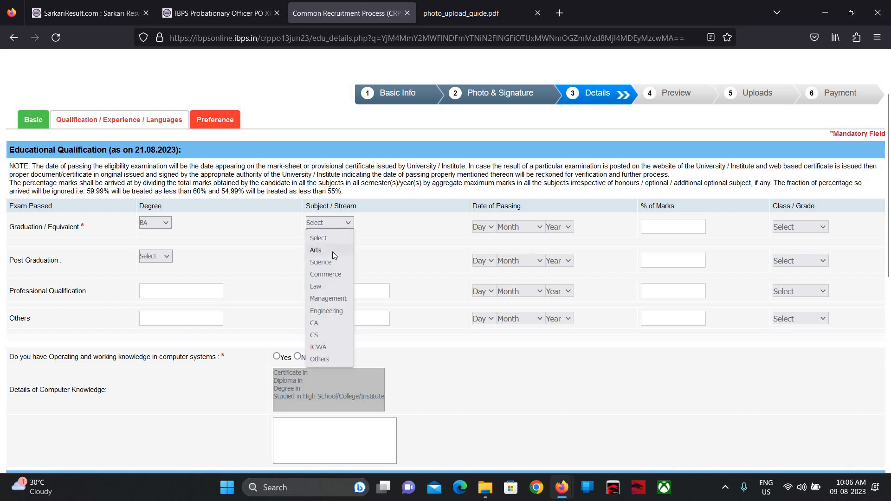
{"action": "left_click", "coordinate": [332, 251]}
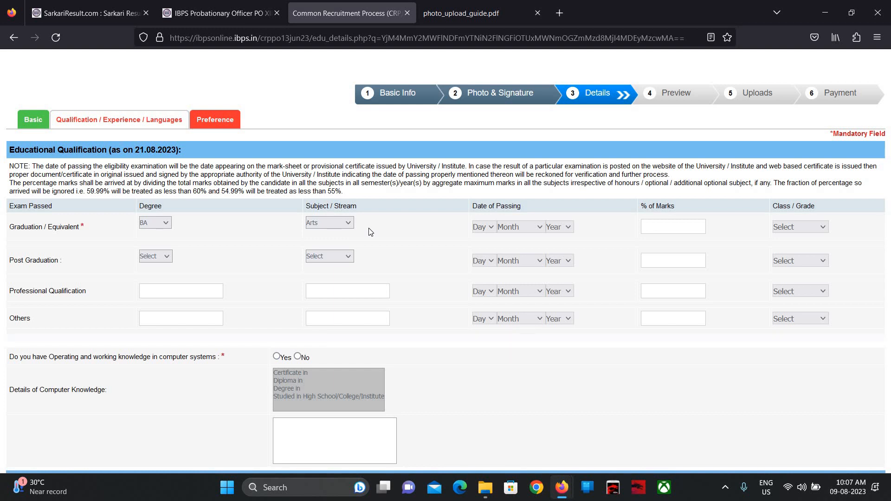
- Set the graduation passing date to 04 October 2021
{"action": "left_click", "coordinate": [491, 226]}
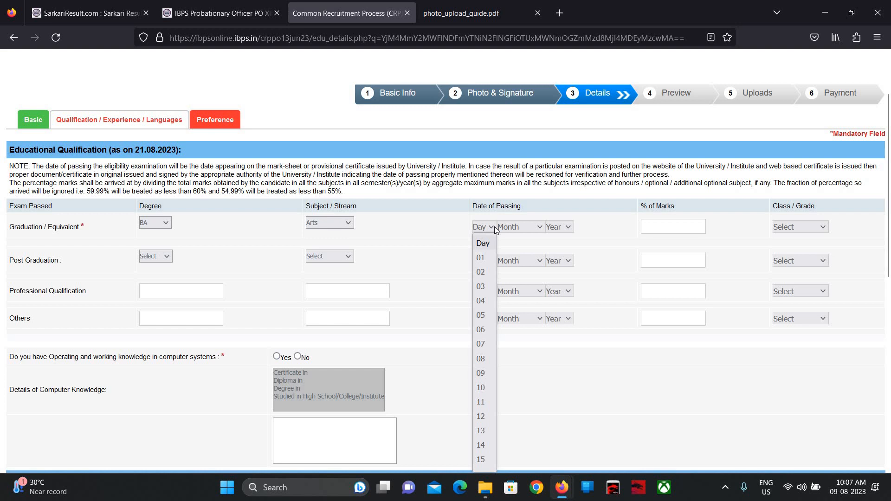
{"action": "left_click", "coordinate": [482, 300]}
{"action": "left_click", "coordinate": [521, 227]}
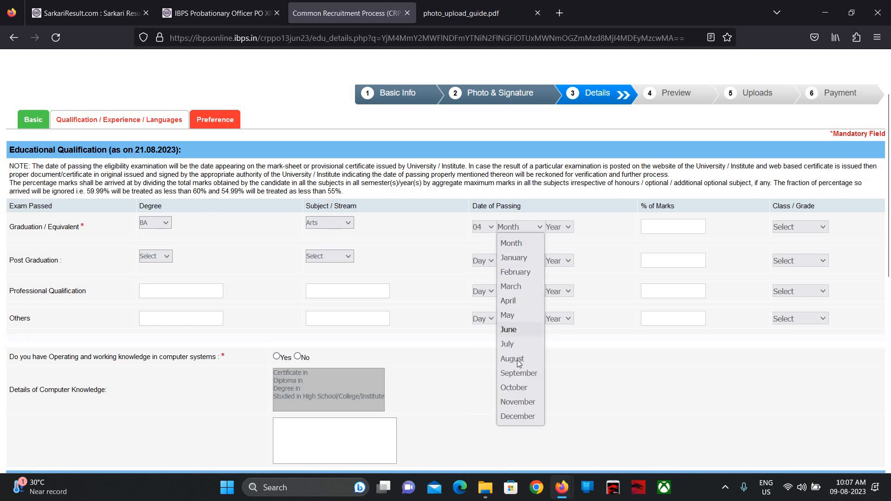
{"action": "left_click", "coordinate": [514, 387]}
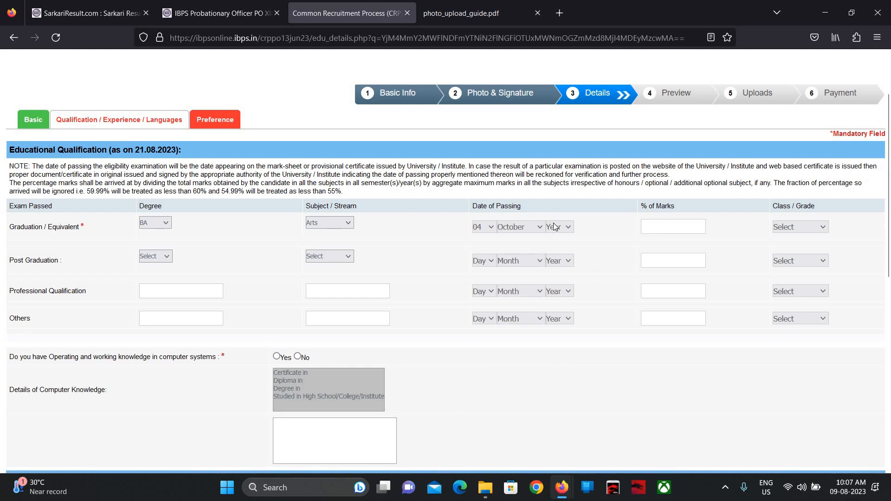
{"action": "left_click", "coordinate": [554, 227]}
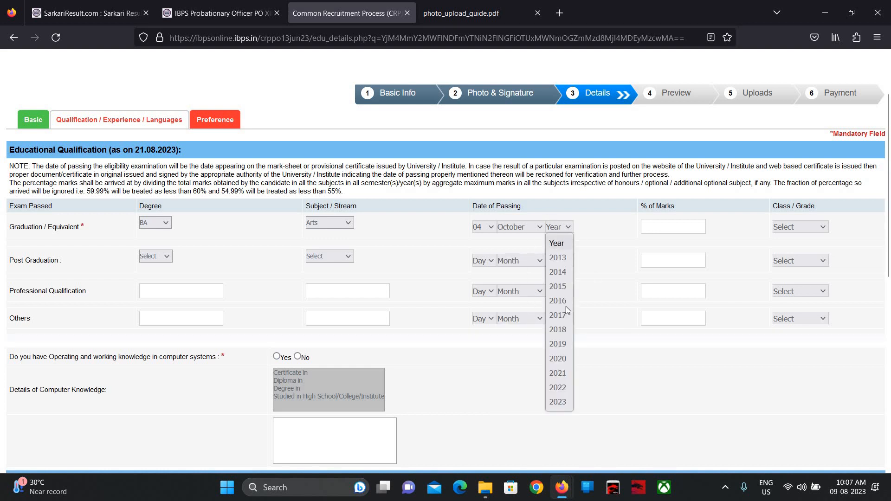
{"action": "left_click", "coordinate": [564, 372]}
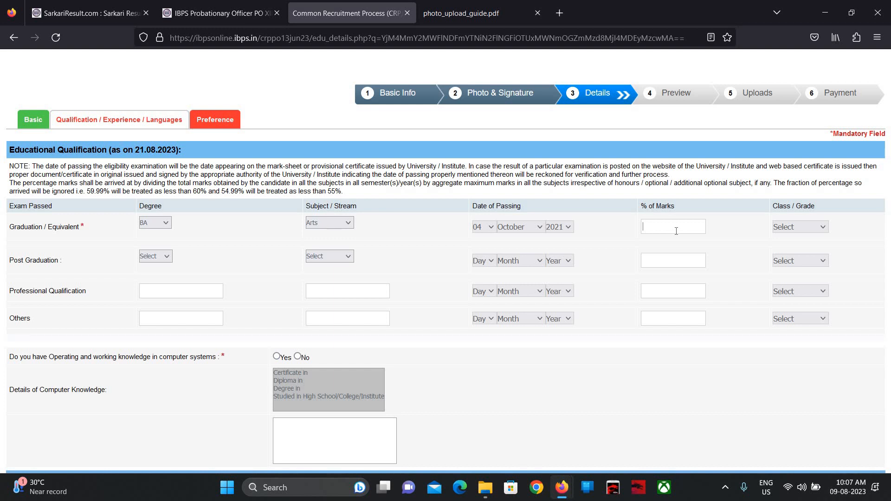
- Enter 49.67 as % of marks and choose Pass Class as the graduation grade
{"action": "type", "text": "49.67"}
{"action": "left_click", "coordinate": [808, 232]}
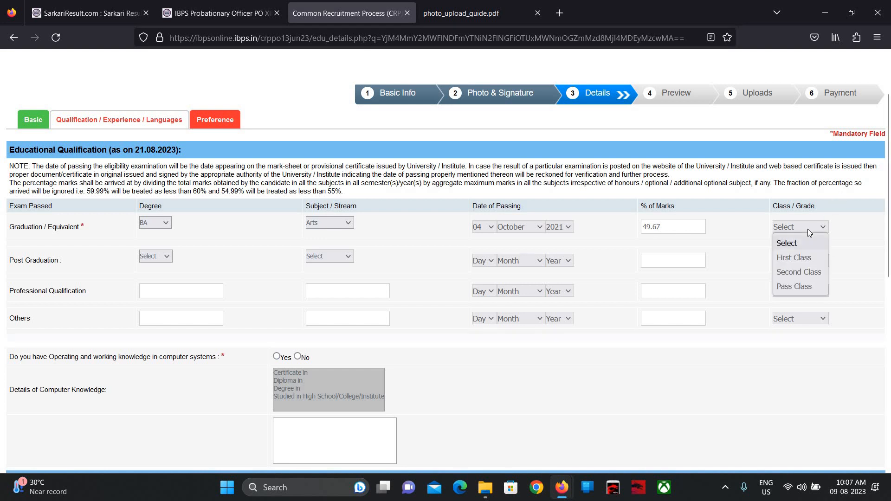
{"action": "left_click", "coordinate": [804, 290]}
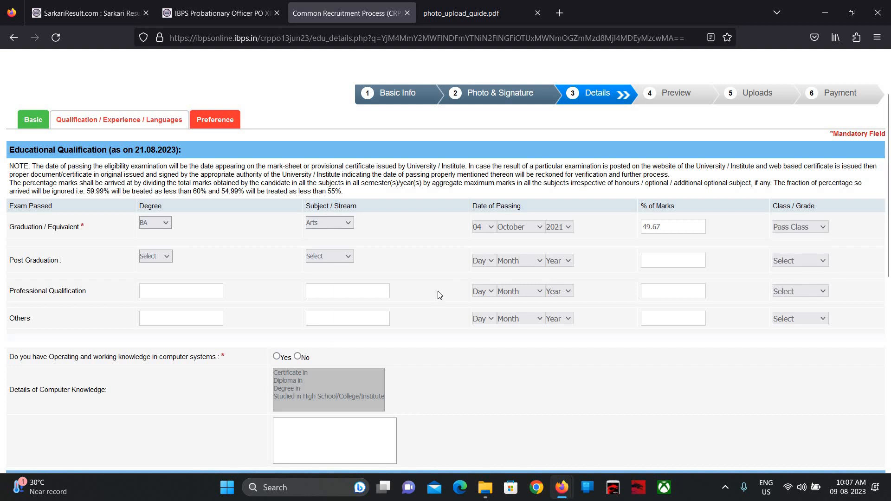
{"action": "scroll", "coordinate": [439, 295], "scroll_direction": "down", "scroll_amount": 1}
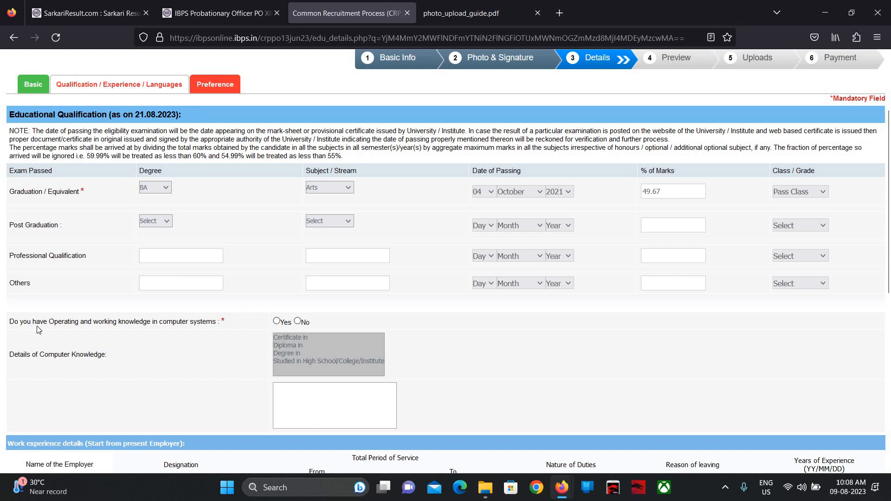
- Answer Yes to computer knowledge with a Diploma in Computer Operations and Computer language
{"action": "left_click", "coordinate": [277, 322]}
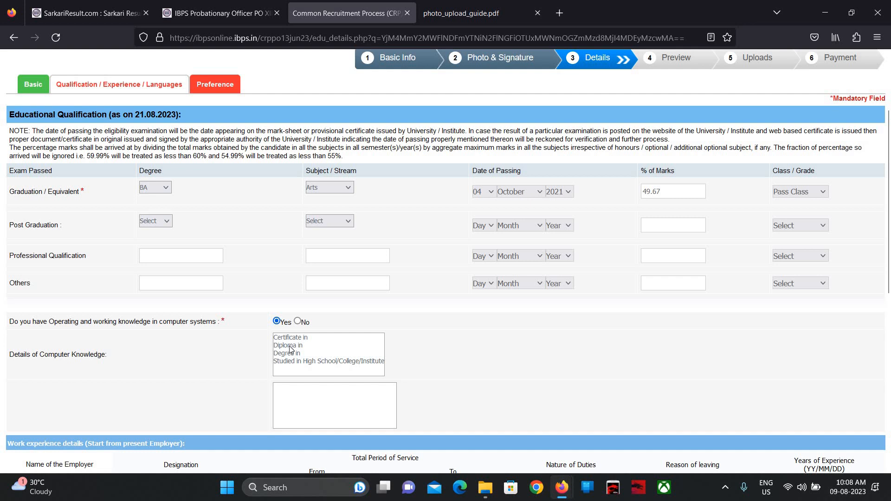
{"action": "left_click", "coordinate": [291, 349]}
{"action": "scroll", "coordinate": [289, 334], "scroll_direction": "down", "scroll_amount": 2}
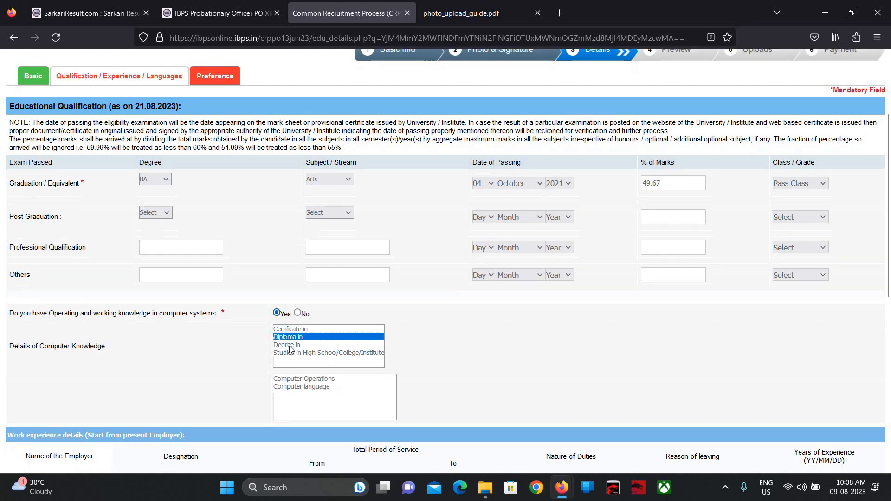
{"action": "left_click", "coordinate": [285, 328]}
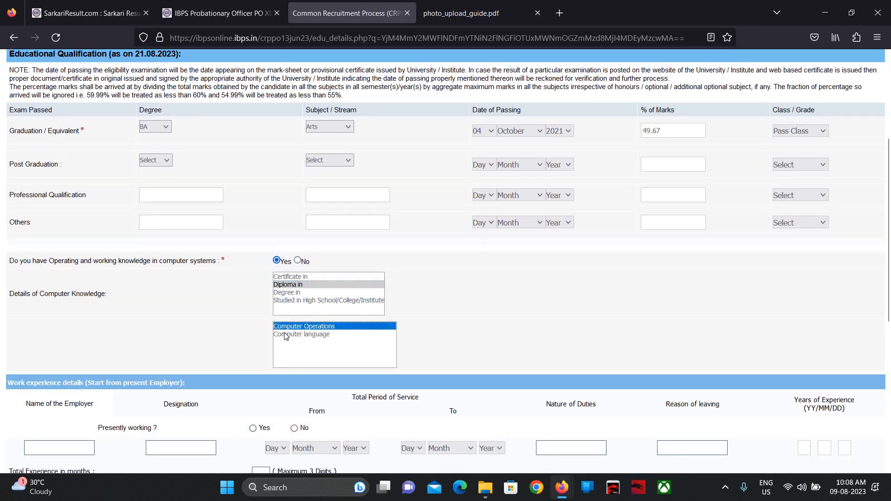
{"action": "left_click", "coordinate": [285, 335]}
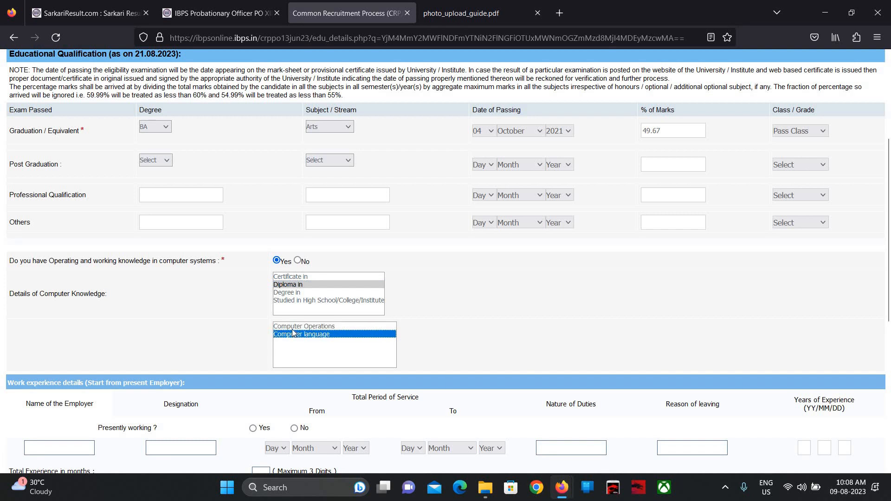
{"action": "left_click", "coordinate": [292, 326], "text": "ctrl"}
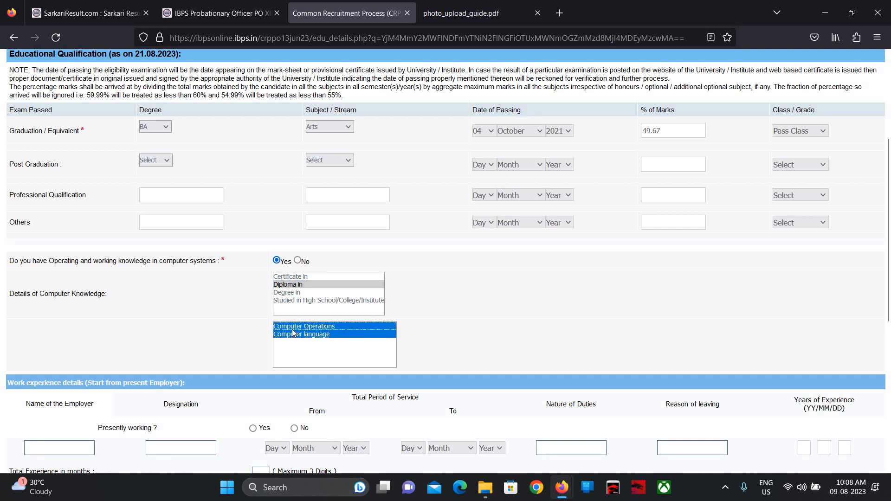
{"action": "left_click", "coordinate": [467, 333]}
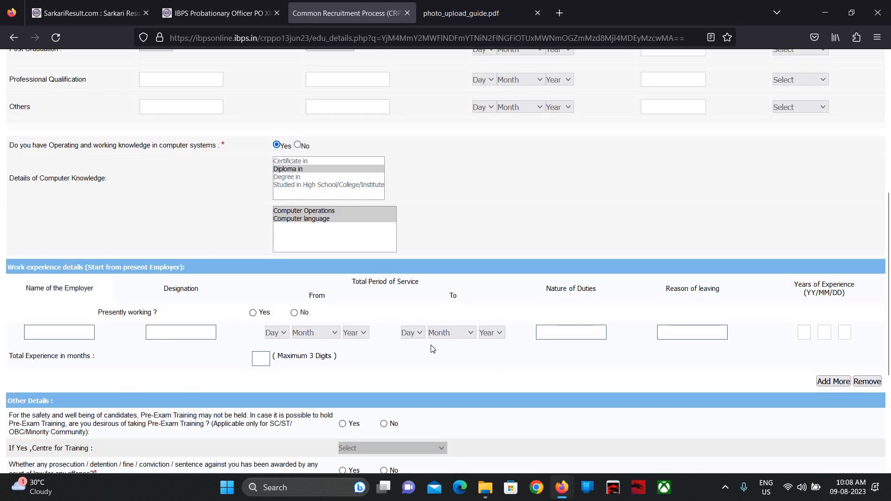
- Answer No to the other-details questions and add Hindi as a second known language
{"action": "scroll", "coordinate": [408, 336], "scroll_direction": "down", "scroll_amount": 3}
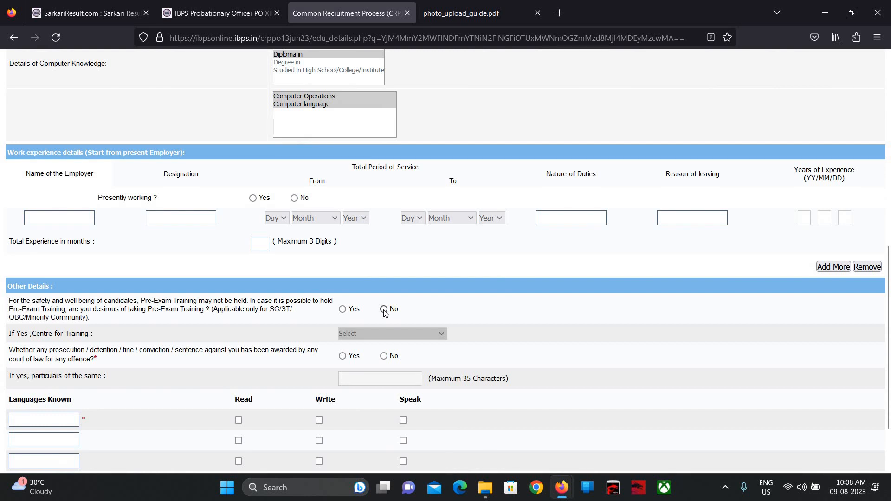
{"action": "scroll", "coordinate": [384, 312], "scroll_direction": "down", "scroll_amount": 2}
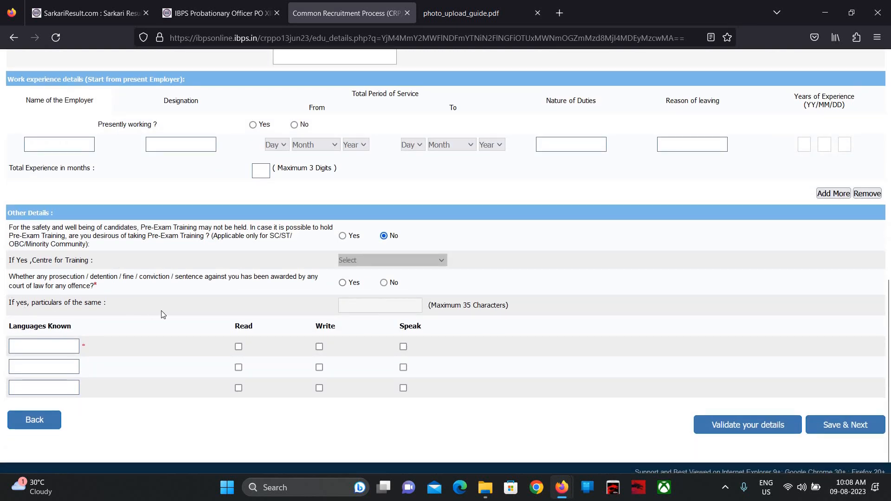
{"action": "left_click", "coordinate": [384, 283]}
{"action": "left_click", "coordinate": [14, 368]}
{"action": "type", "text": "Hindi"}
- Tick Read, Write and Speak for both English and Hindi
{"action": "left_click", "coordinate": [239, 347]}
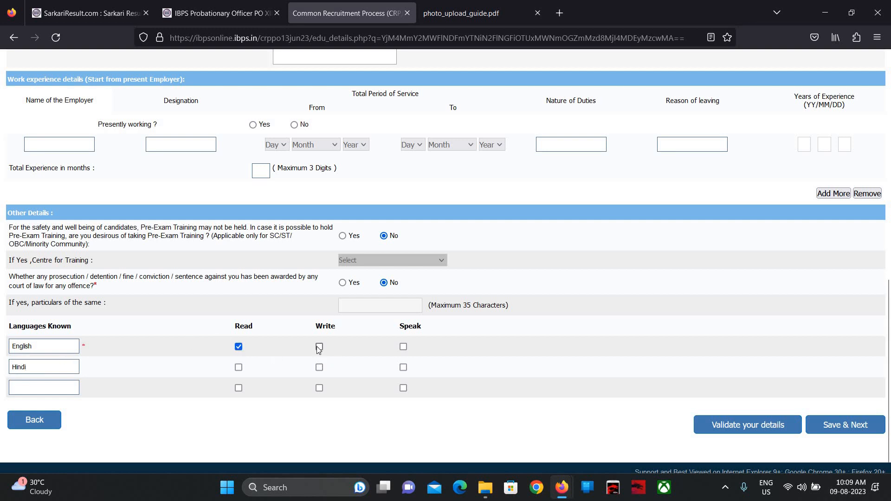
{"action": "left_click", "coordinate": [319, 347]}
{"action": "left_click", "coordinate": [403, 347]}
{"action": "left_click", "coordinate": [238, 367]}
{"action": "left_click", "coordinate": [319, 367]}
{"action": "left_click", "coordinate": [404, 367]}
- Validate the qualification details and save them to reach the bank Preference page
{"action": "left_click", "coordinate": [714, 426]}
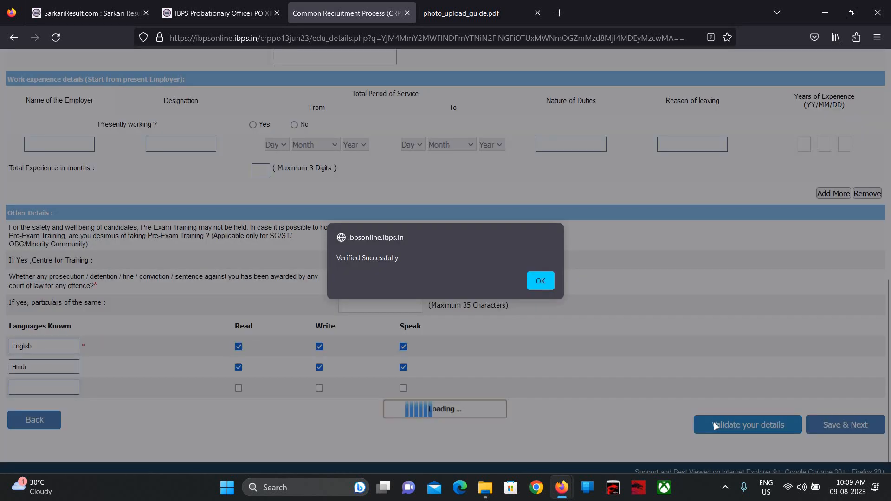
{"action": "left_click", "coordinate": [539, 281]}
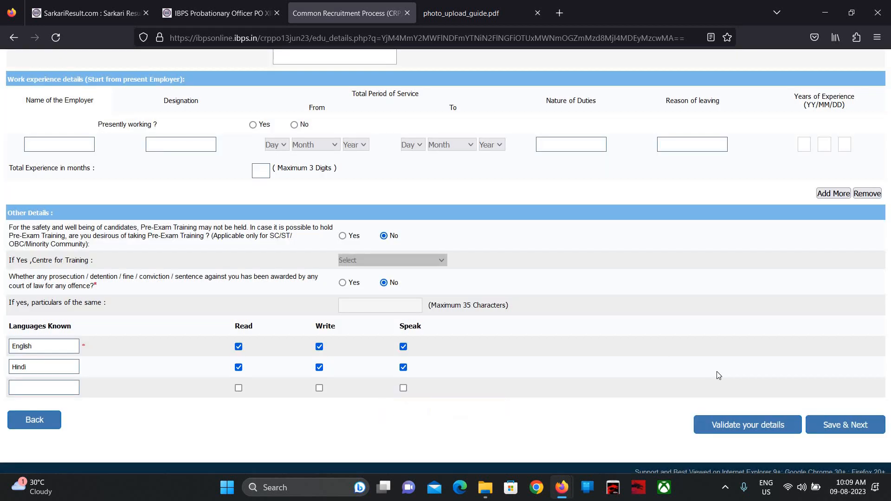
{"action": "left_click", "coordinate": [852, 428]}
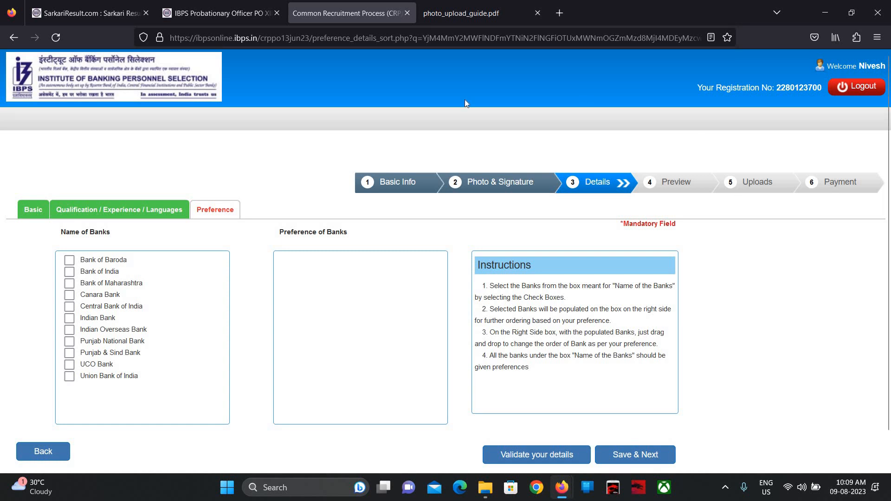
- Check the vacancy notice, then rank Punjab National Bank first and Central Bank of India second
{"action": "left_click", "coordinate": [188, 4]}
{"action": "scroll", "coordinate": [353, 181], "scroll_direction": "down", "scroll_amount": 10}
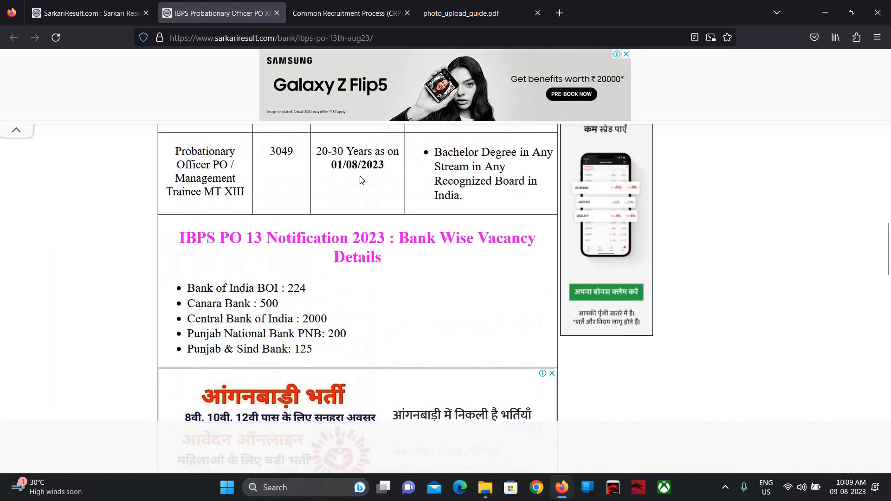
{"action": "scroll", "coordinate": [361, 180], "scroll_direction": "down", "scroll_amount": 1}
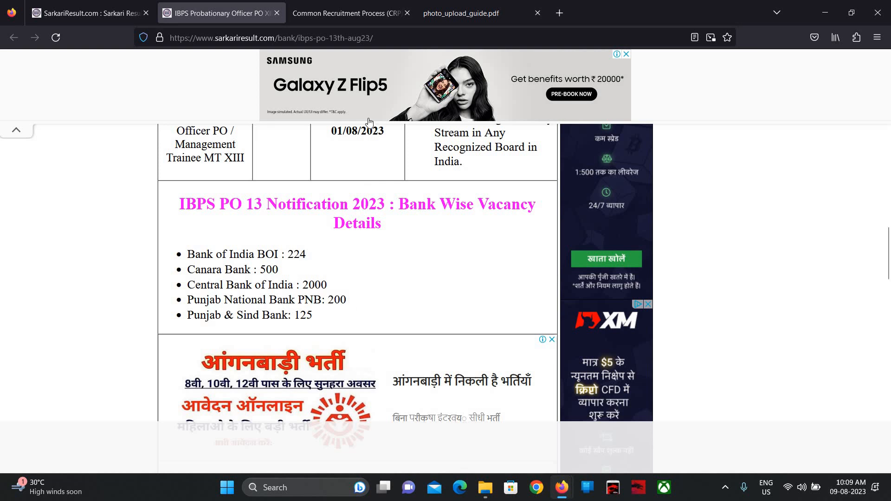
{"action": "left_click", "coordinate": [360, 12]}
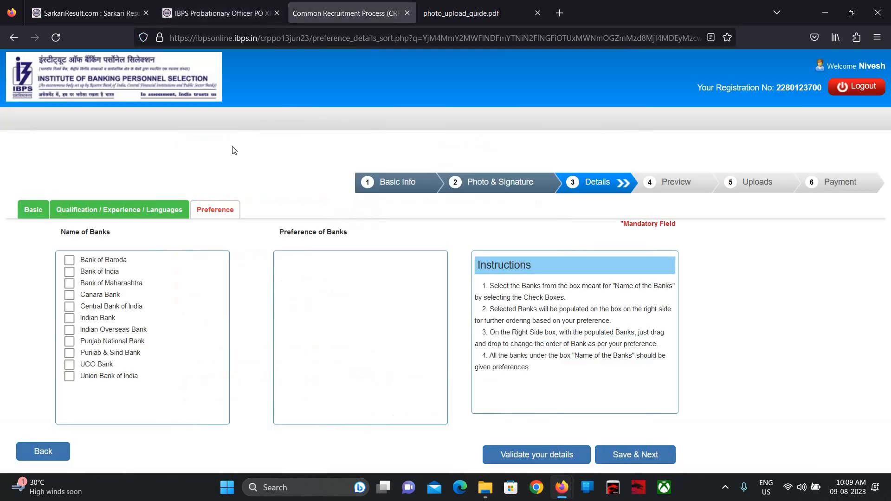
{"action": "left_click", "coordinate": [69, 341]}
{"action": "left_click", "coordinate": [240, 2]}
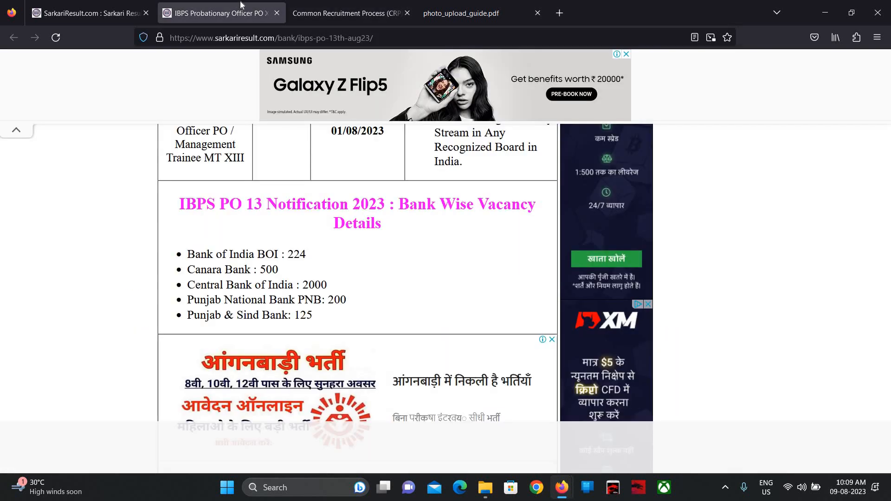
{"action": "left_click", "coordinate": [299, 5]}
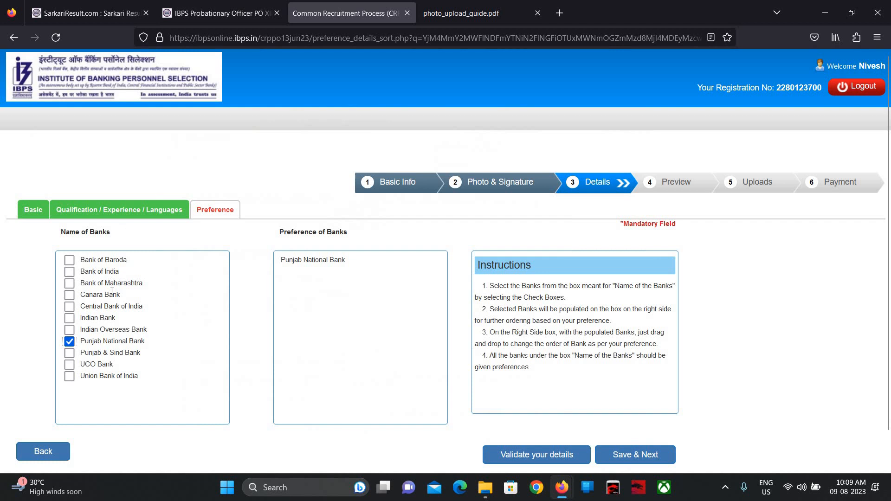
{"action": "left_click", "coordinate": [69, 307]}
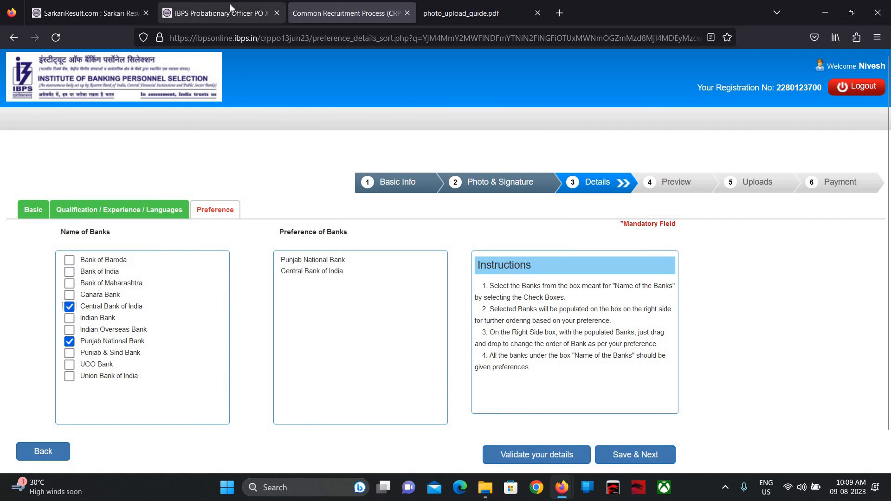
{"action": "left_click", "coordinate": [231, 7]}
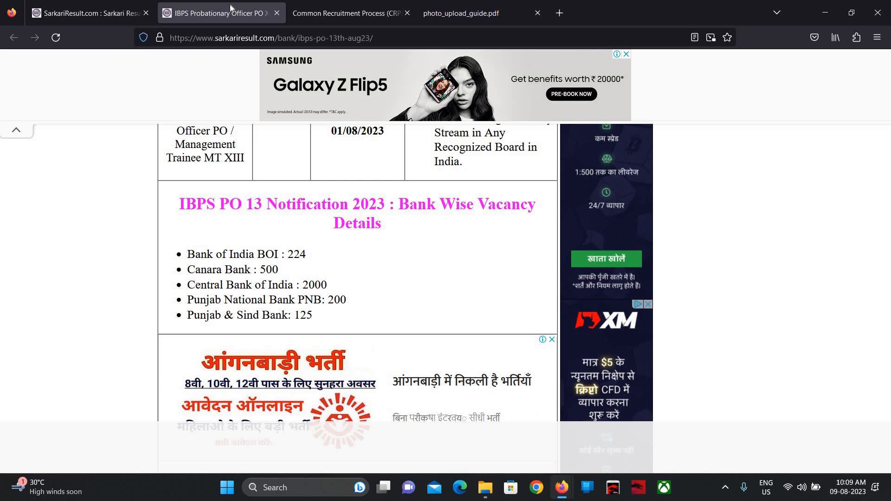
{"action": "left_click", "coordinate": [358, 6]}
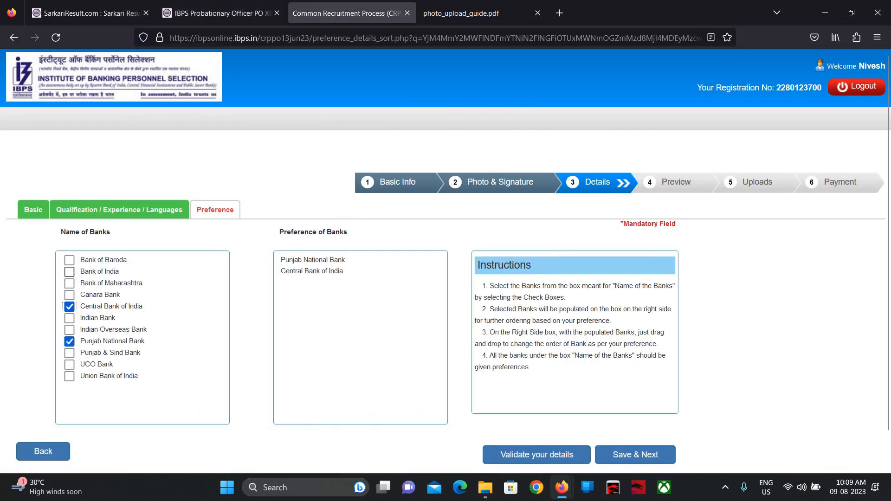
- Rank Canara Bank third and Bank of India fourth after rechecking the vacancy list
{"action": "left_click", "coordinate": [69, 271]}
{"action": "left_click", "coordinate": [232, 7]}
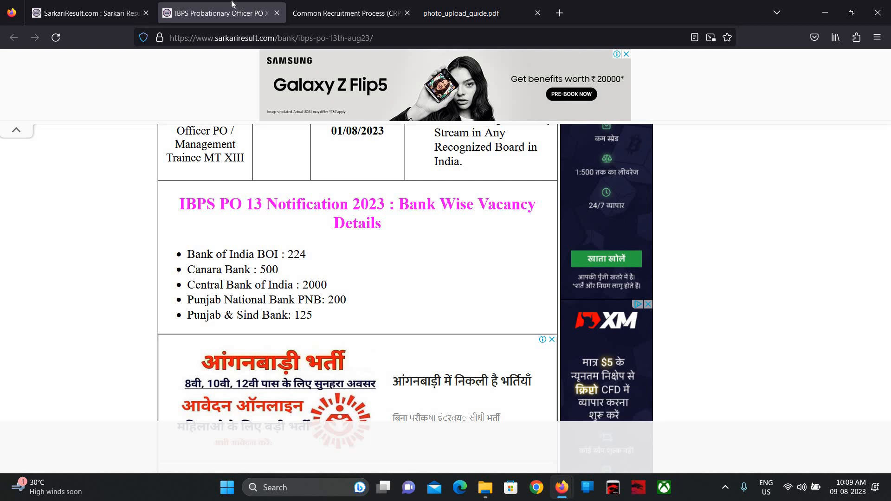
{"action": "left_click", "coordinate": [321, 3]}
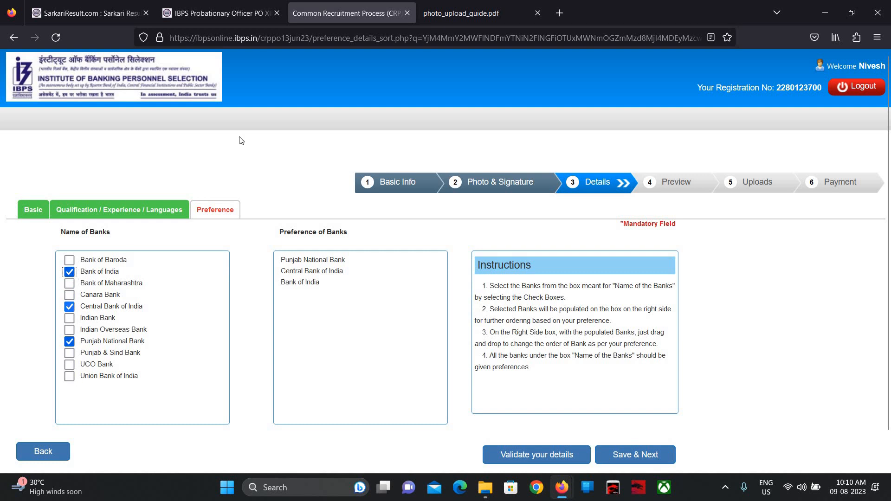
{"action": "left_click", "coordinate": [208, 3]}
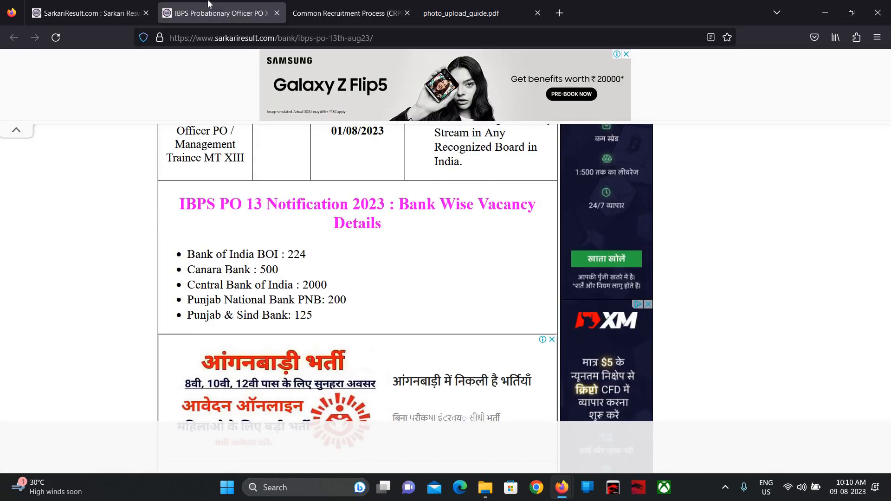
{"action": "left_click", "coordinate": [355, 5]}
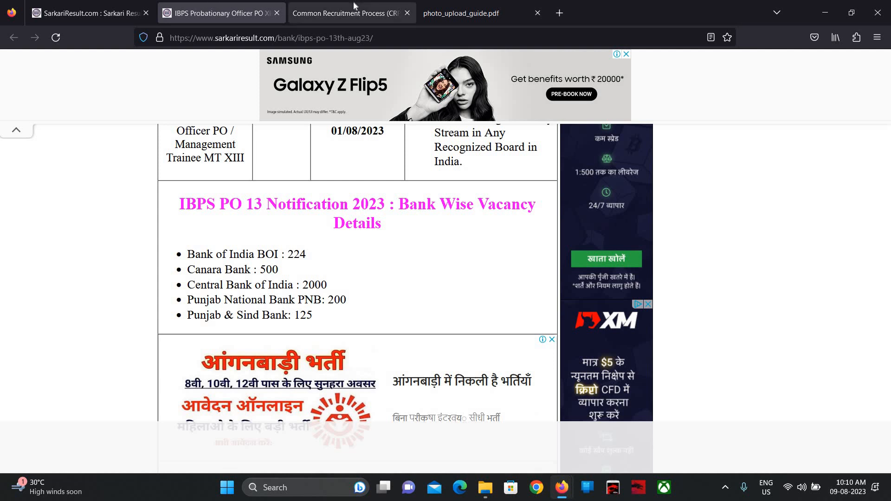
{"action": "left_click", "coordinate": [69, 271]}
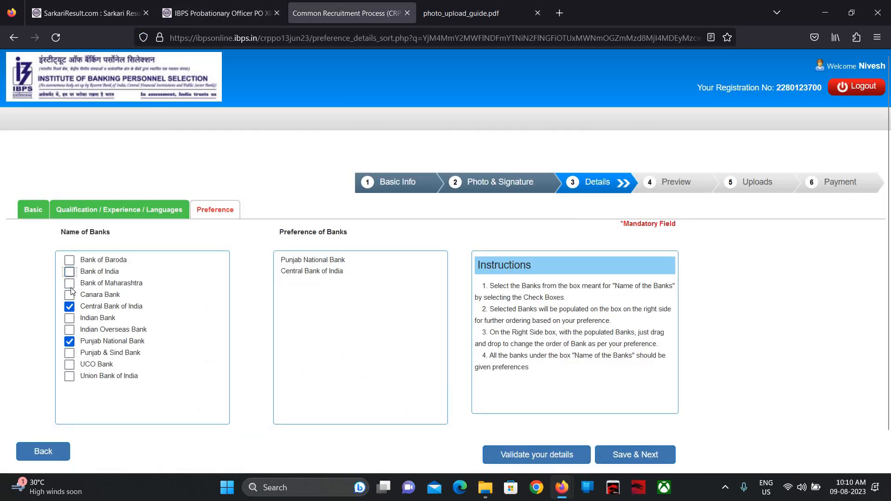
{"action": "left_click", "coordinate": [69, 294]}
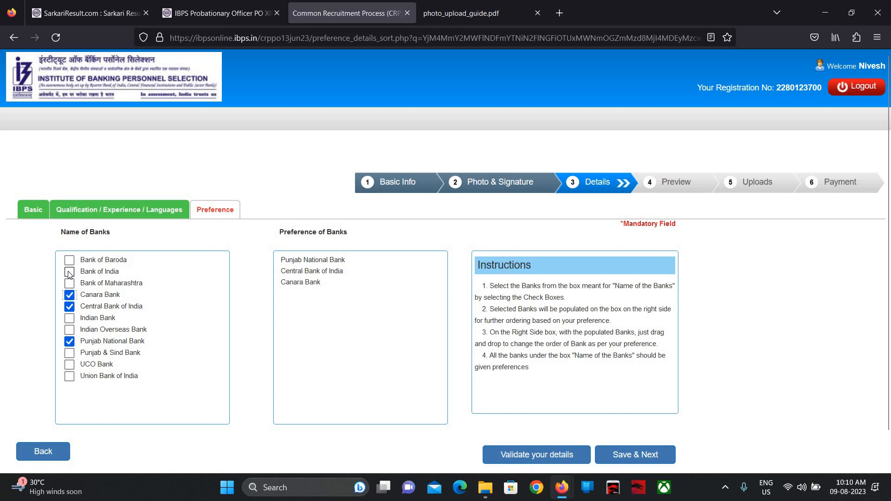
{"action": "left_click", "coordinate": [70, 272]}
{"action": "left_click", "coordinate": [213, 4]}
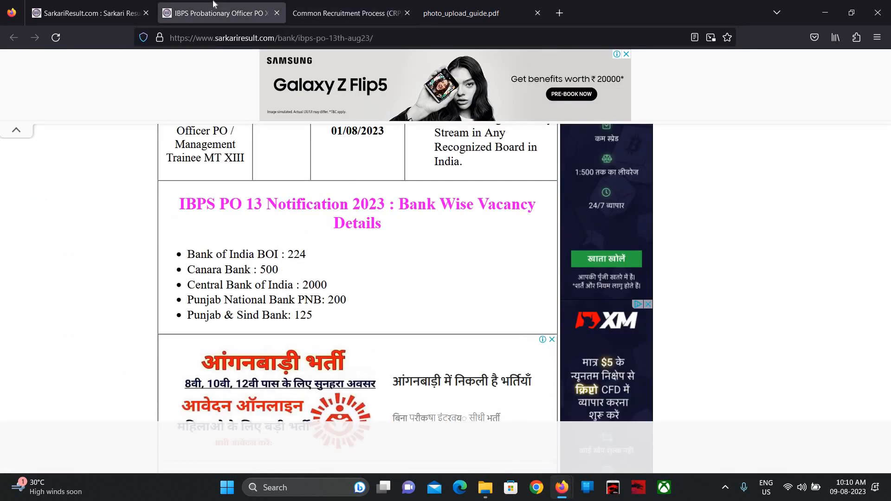
{"action": "left_click", "coordinate": [328, 3]}
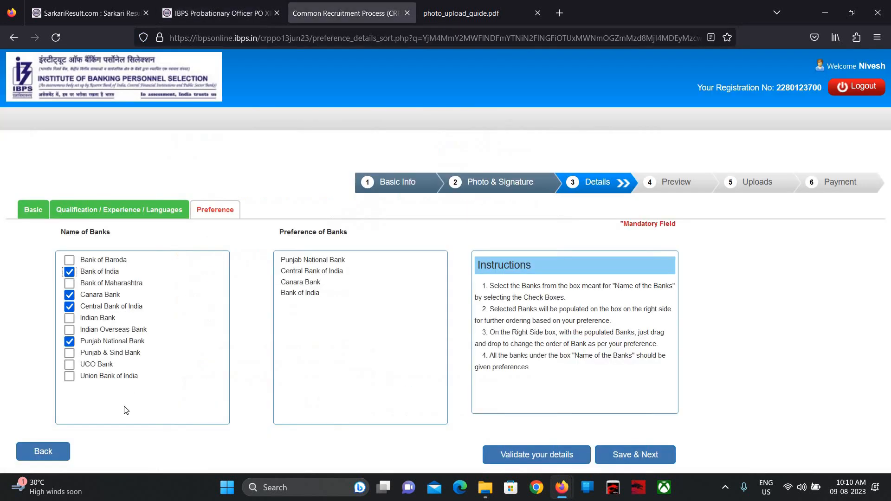
- Add Punjab & Sind, Baroda, Union, UCO, Indian, Maharashtra and Indian Overseas banks in order
{"action": "left_click", "coordinate": [70, 354]}
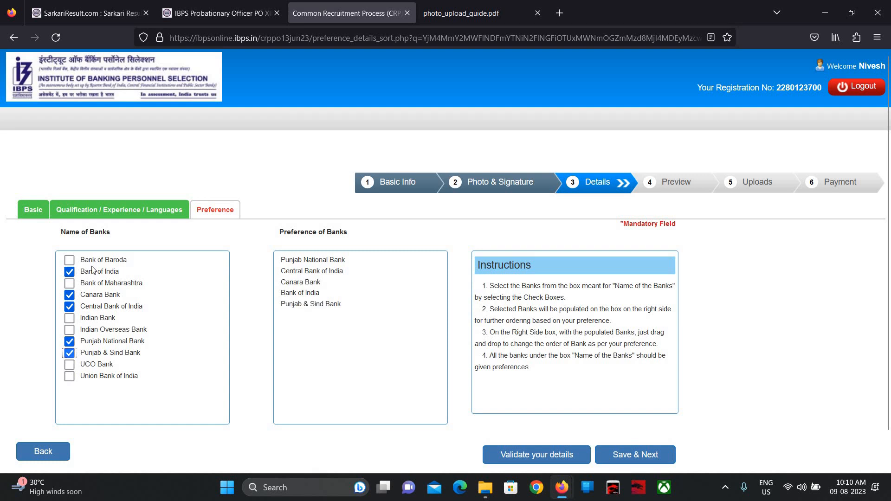
{"action": "left_click", "coordinate": [72, 262]}
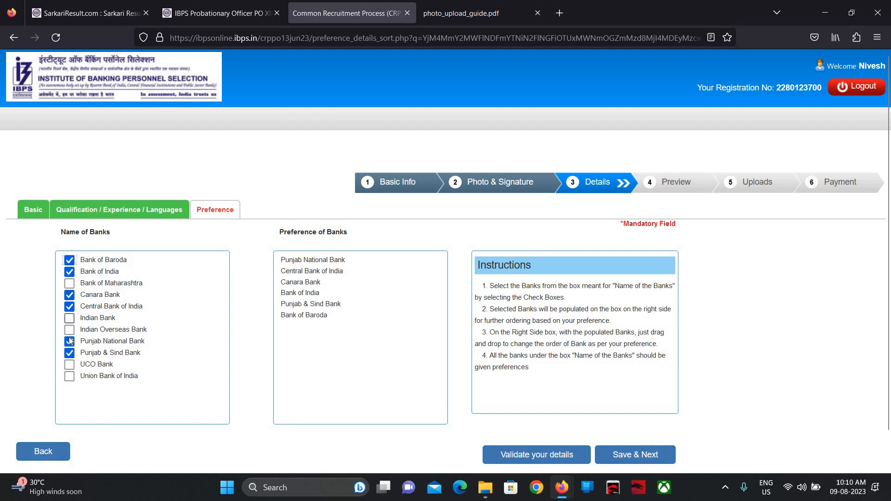
{"action": "left_click", "coordinate": [69, 377]}
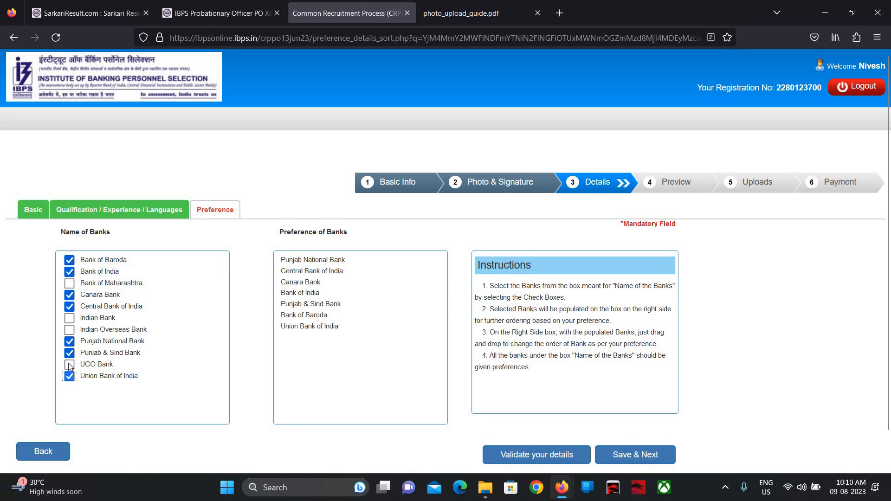
{"action": "left_click", "coordinate": [69, 366]}
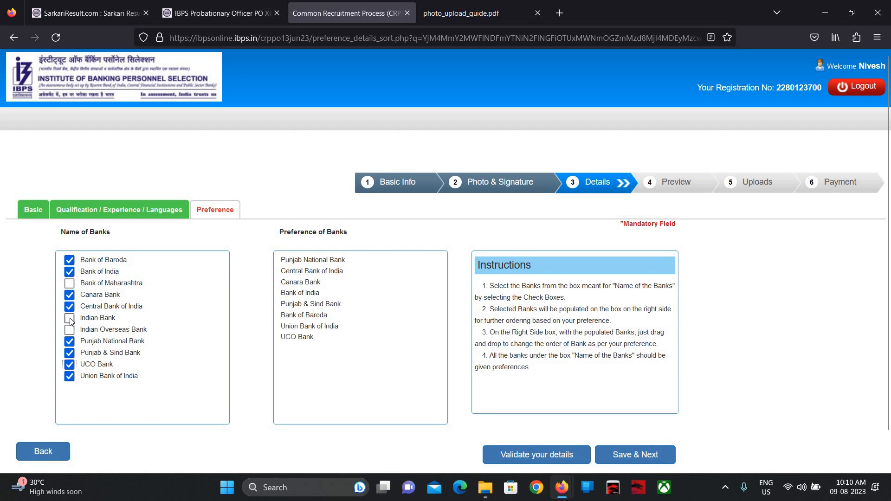
{"action": "left_click", "coordinate": [69, 319]}
{"action": "left_click", "coordinate": [69, 283]}
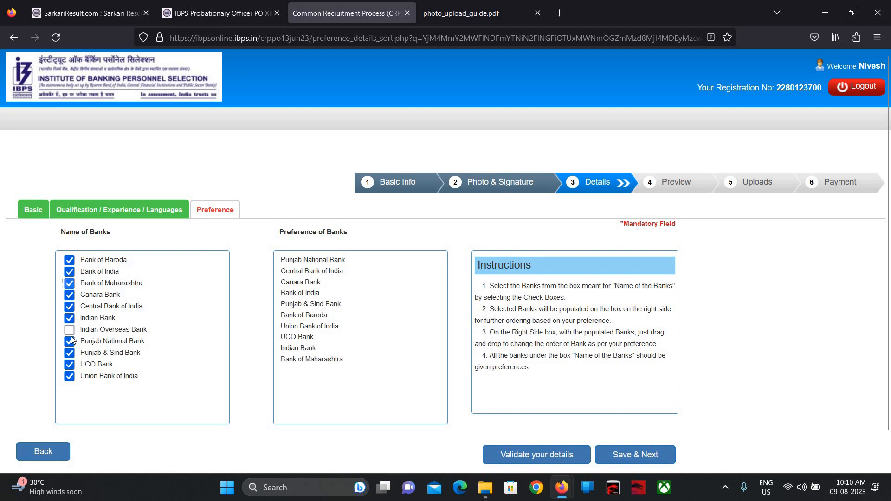
{"action": "left_click", "coordinate": [69, 331]}
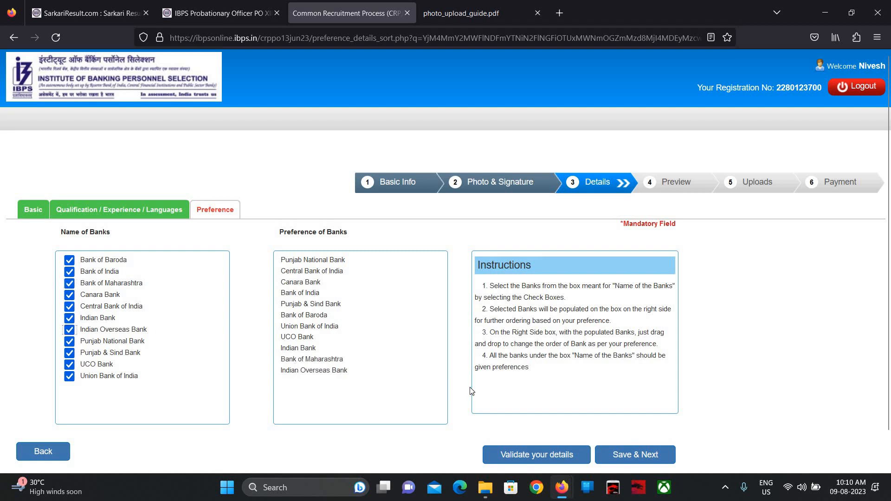
{"action": "scroll", "coordinate": [564, 411], "scroll_direction": "down", "scroll_amount": 1}
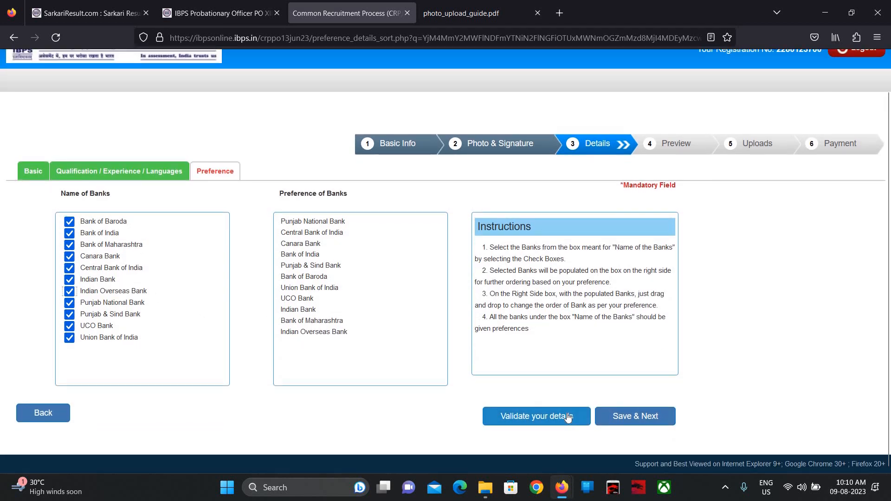
- Validate the eleven bank preferences and save them to open the Preview of Registration Details
{"action": "left_click", "coordinate": [567, 414]}
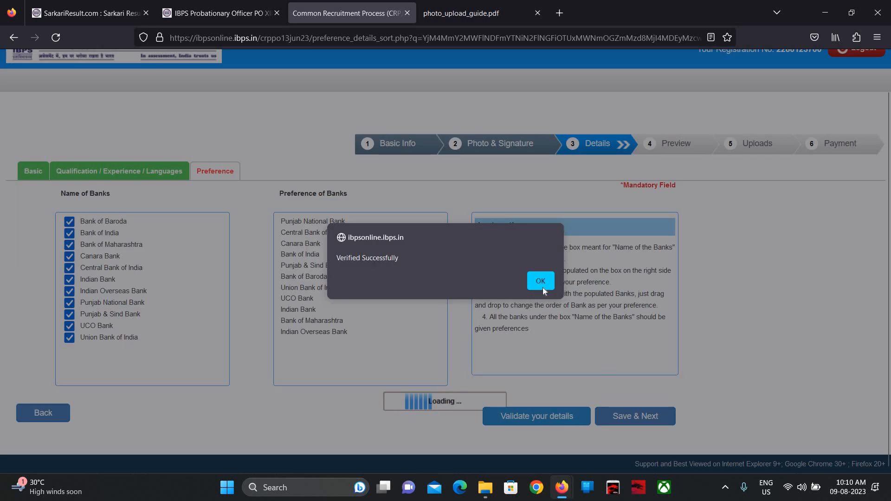
{"action": "left_click", "coordinate": [542, 287]}
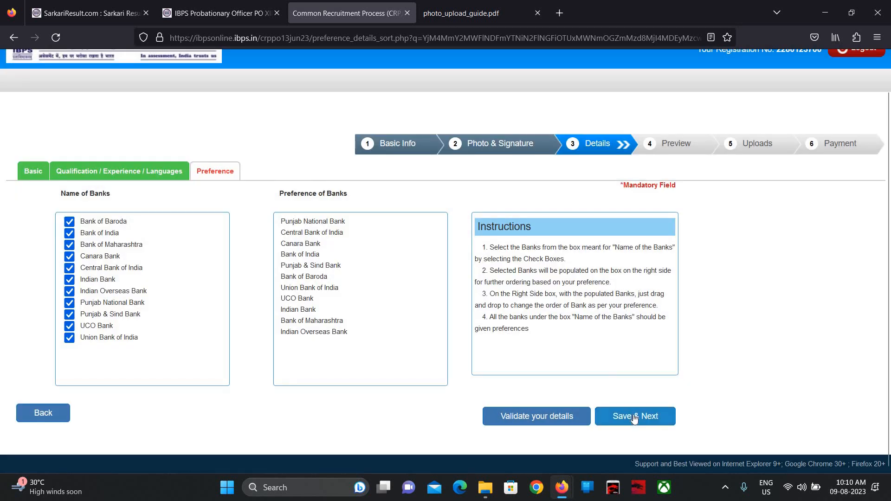
{"action": "left_click", "coordinate": [634, 417]}
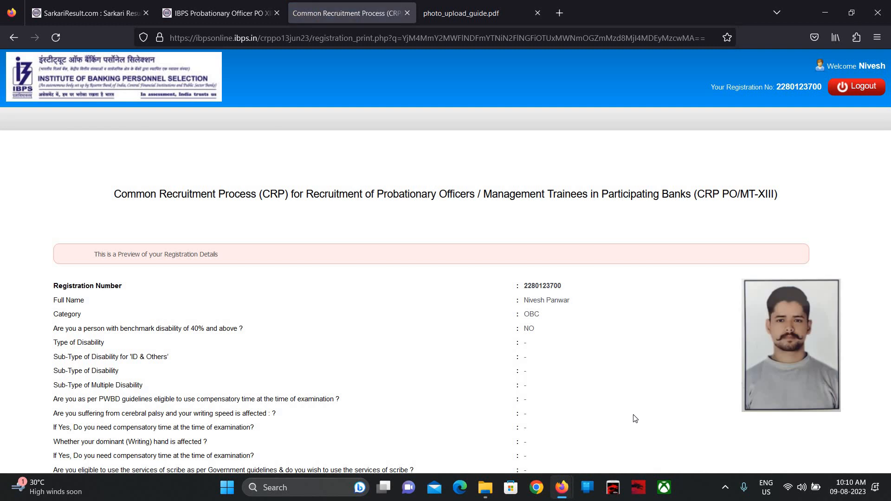
{"action": "scroll", "coordinate": [634, 418], "scroll_direction": "down", "scroll_amount": 3}
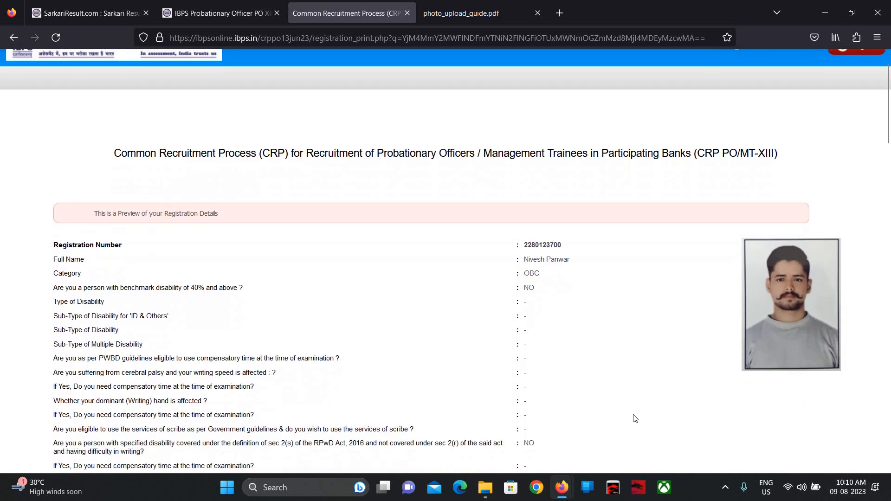
{"action": "scroll", "coordinate": [635, 418], "scroll_direction": "down", "scroll_amount": 4}
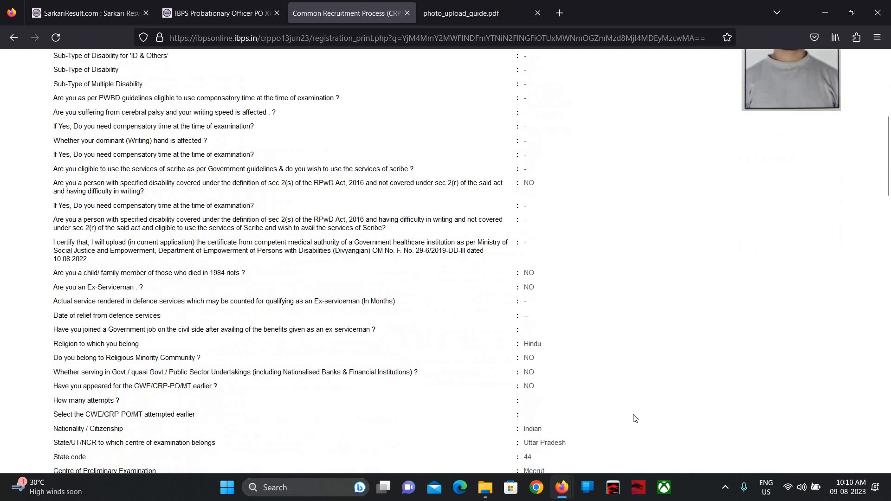
{"action": "scroll", "coordinate": [635, 418], "scroll_direction": "down", "scroll_amount": 4}
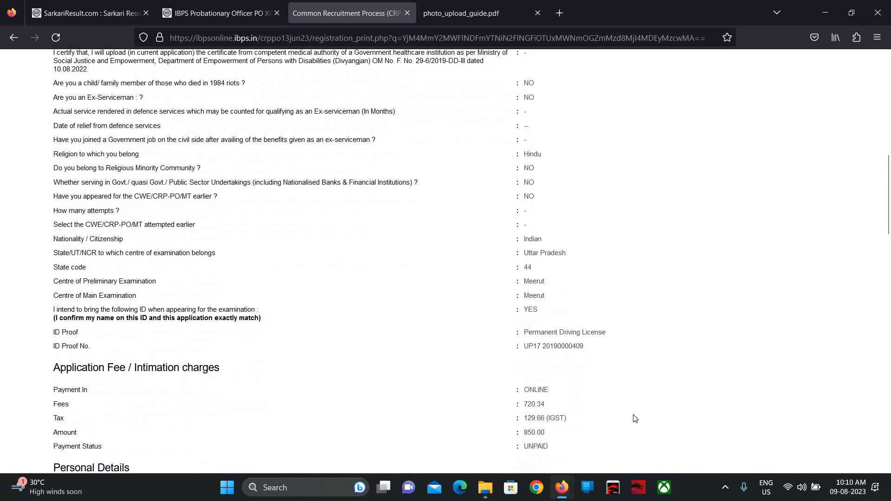
{"action": "scroll", "coordinate": [635, 418], "scroll_direction": "down", "scroll_amount": 3}
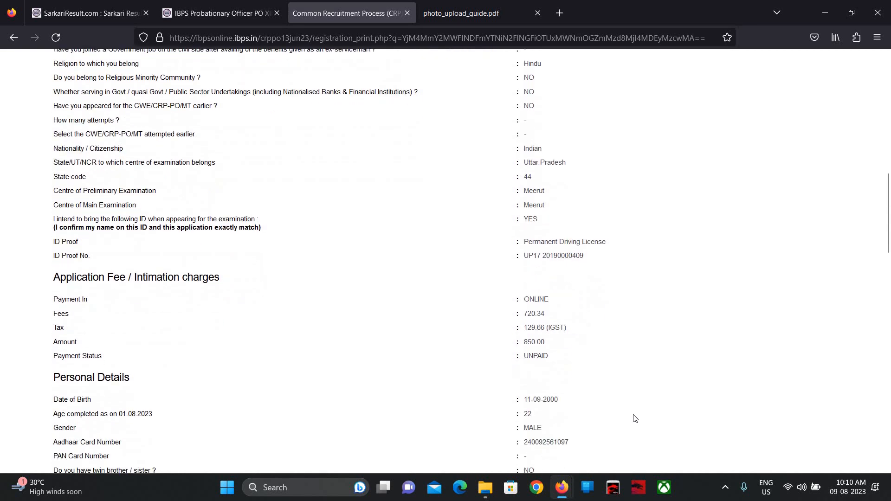
{"action": "scroll", "coordinate": [634, 418], "scroll_direction": "down", "scroll_amount": 1}
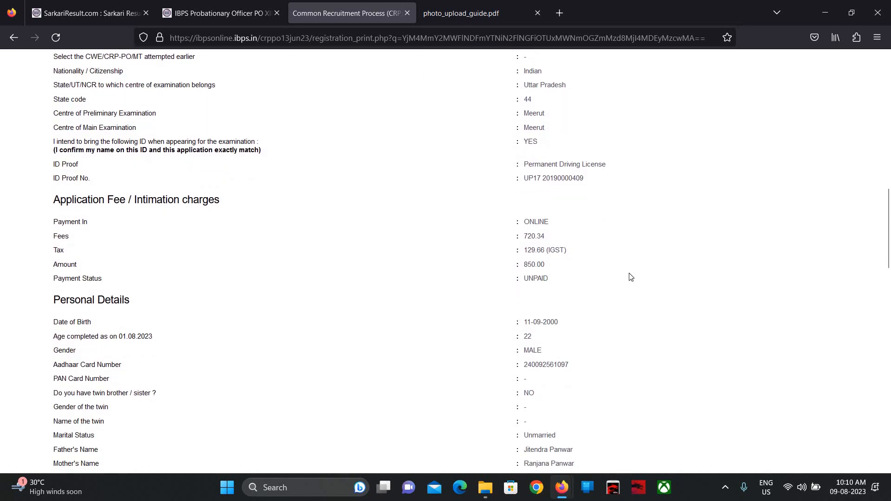
{"action": "scroll", "coordinate": [631, 277], "scroll_direction": "down", "scroll_amount": 3}
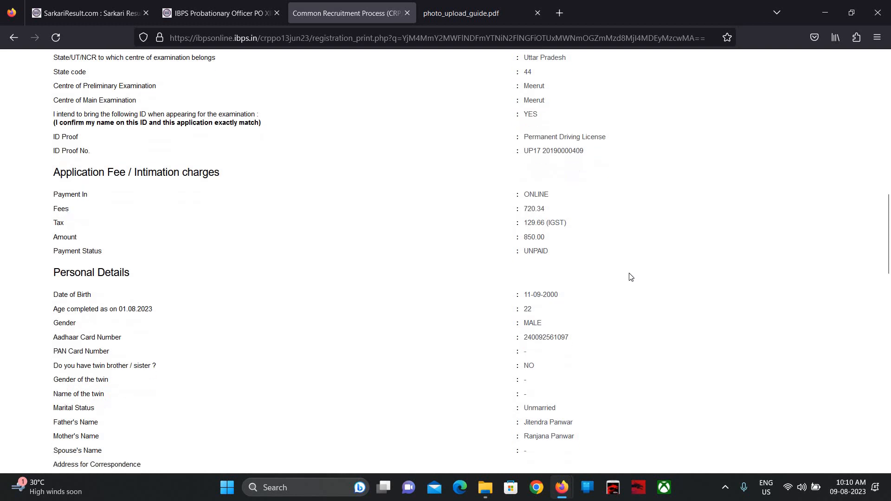
{"action": "scroll", "coordinate": [631, 277], "scroll_direction": "down", "scroll_amount": 1}
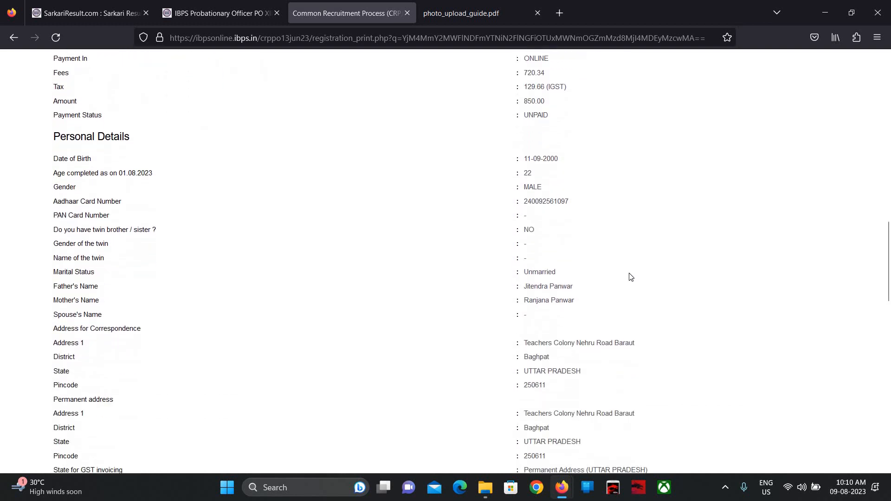
{"action": "scroll", "coordinate": [631, 277], "scroll_direction": "down", "scroll_amount": 1}
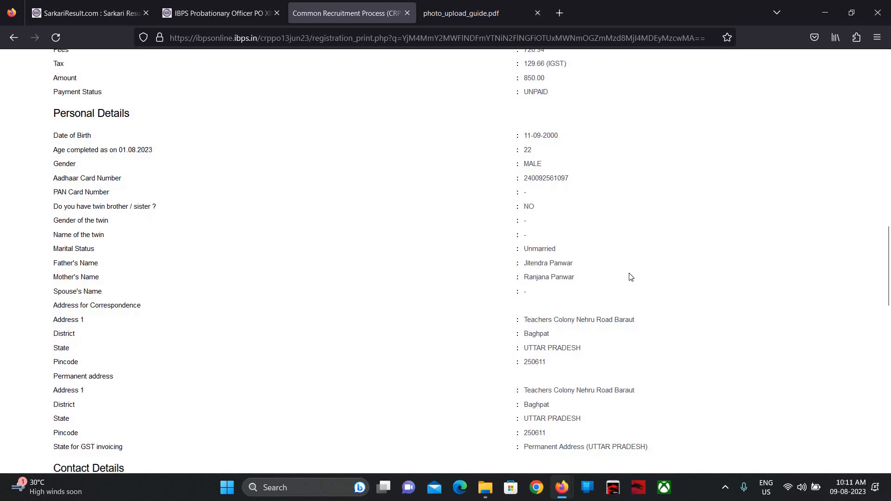
{"action": "scroll", "coordinate": [631, 277], "scroll_direction": "down", "scroll_amount": 4}
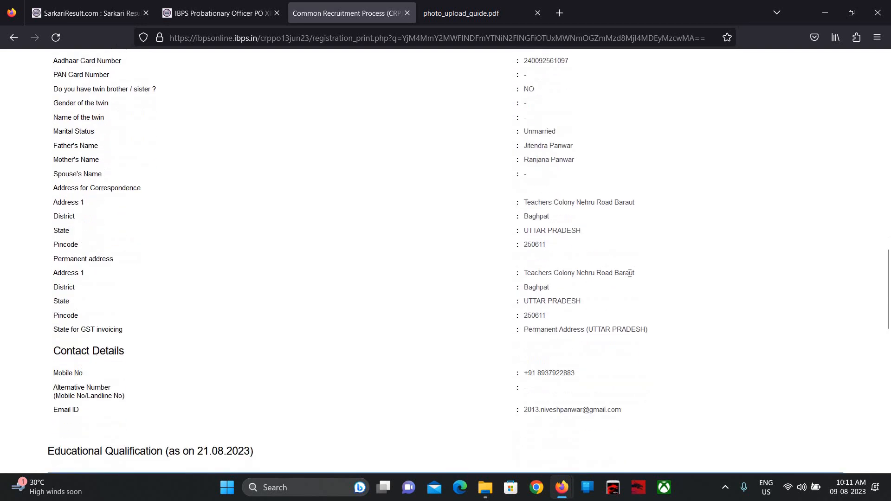
{"action": "scroll", "coordinate": [631, 277], "scroll_direction": "down", "scroll_amount": 3}
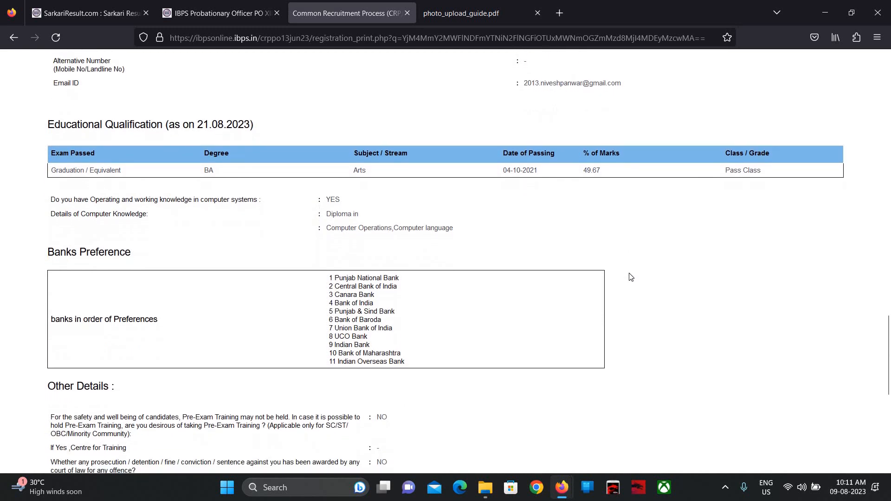
{"action": "scroll", "coordinate": [631, 277], "scroll_direction": "down", "scroll_amount": 2}
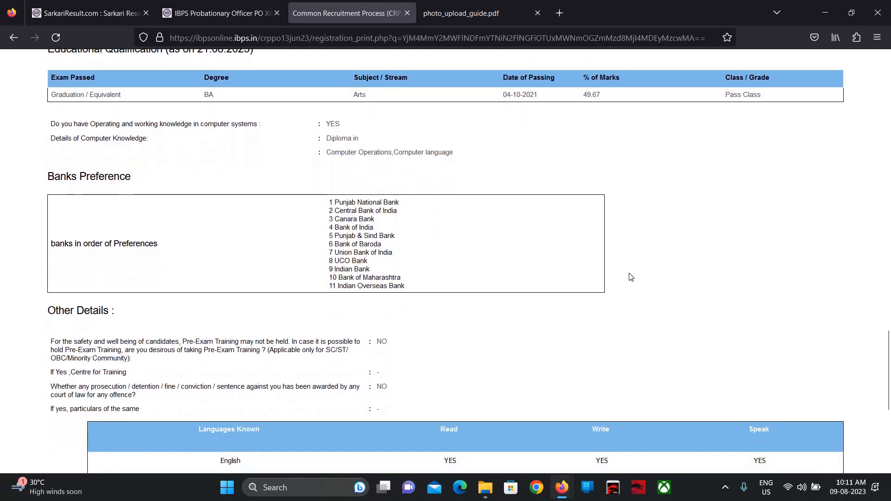
{"action": "scroll", "coordinate": [631, 277], "scroll_direction": "down", "scroll_amount": 1}
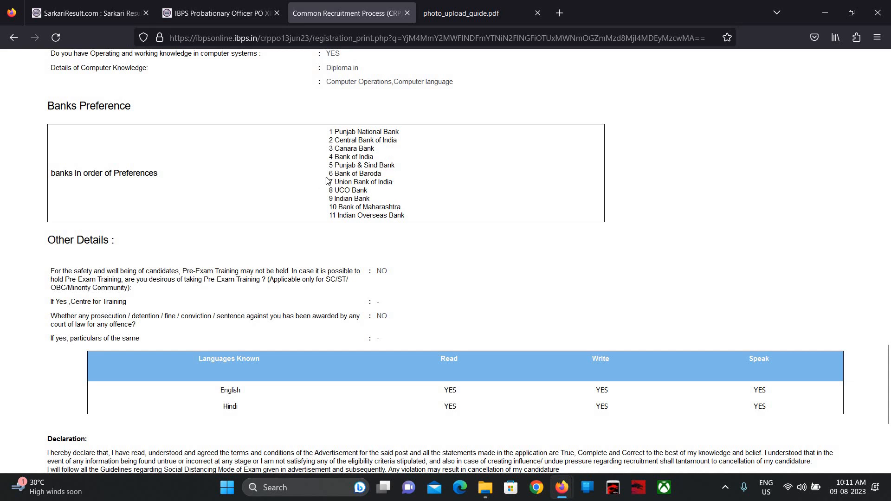
{"action": "scroll", "coordinate": [419, 213], "scroll_direction": "down", "scroll_amount": 4}
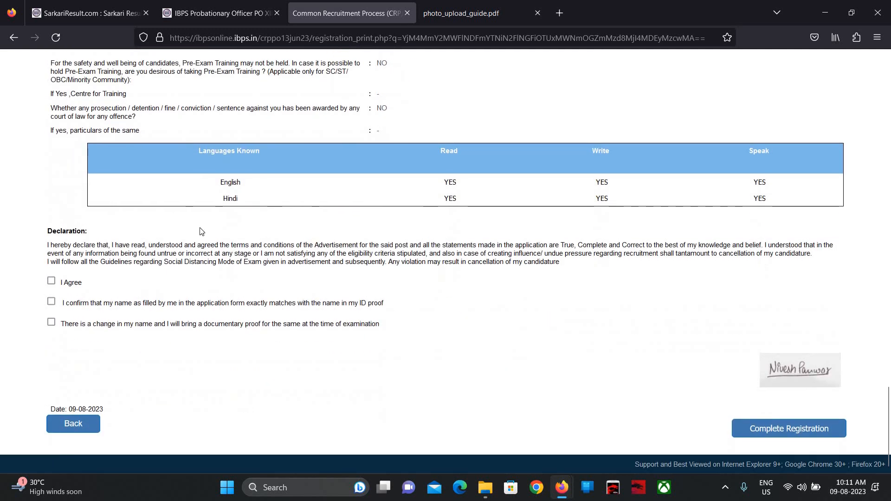
- Tick I Agree and the name-matches-ID box, then complete registration and confirm both prompts
{"action": "left_click", "coordinate": [52, 282]}
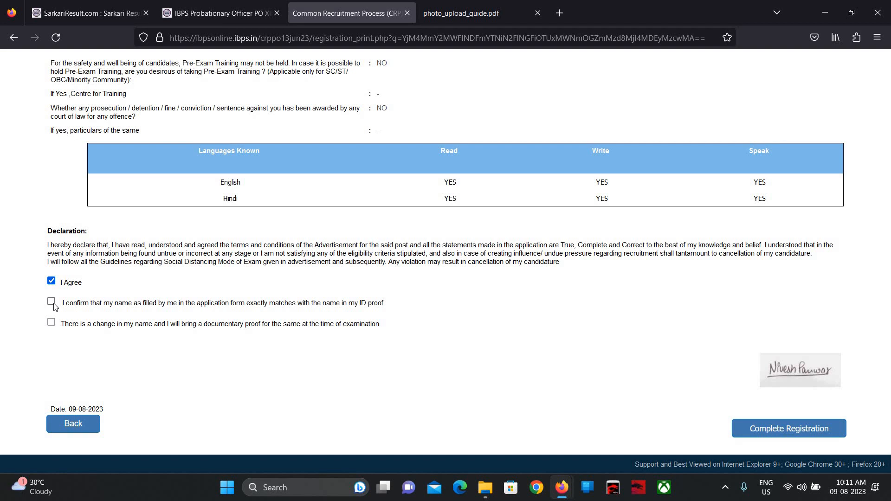
{"action": "left_click", "coordinate": [53, 303]}
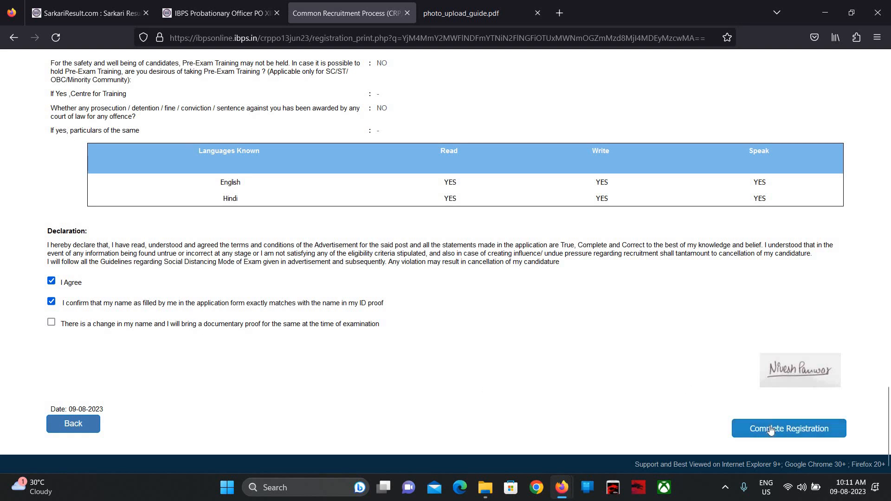
{"action": "left_click", "coordinate": [770, 429]}
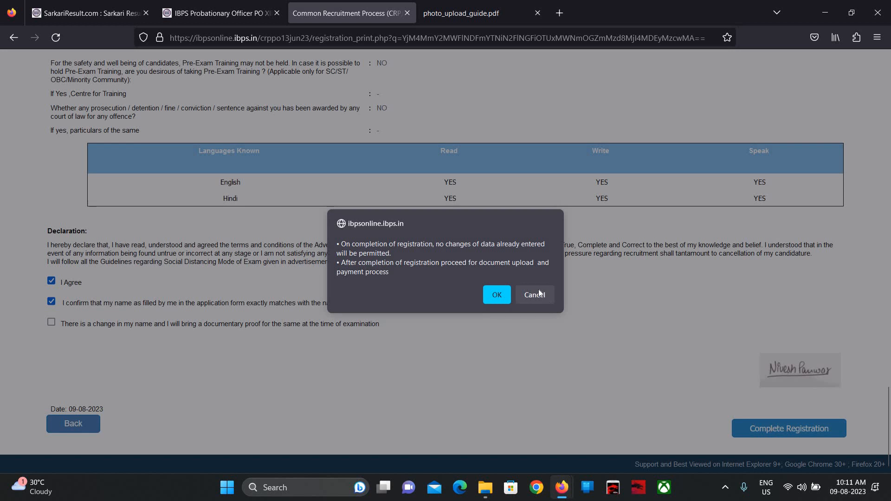
{"action": "left_click", "coordinate": [497, 294]}
{"action": "left_click", "coordinate": [497, 294]}
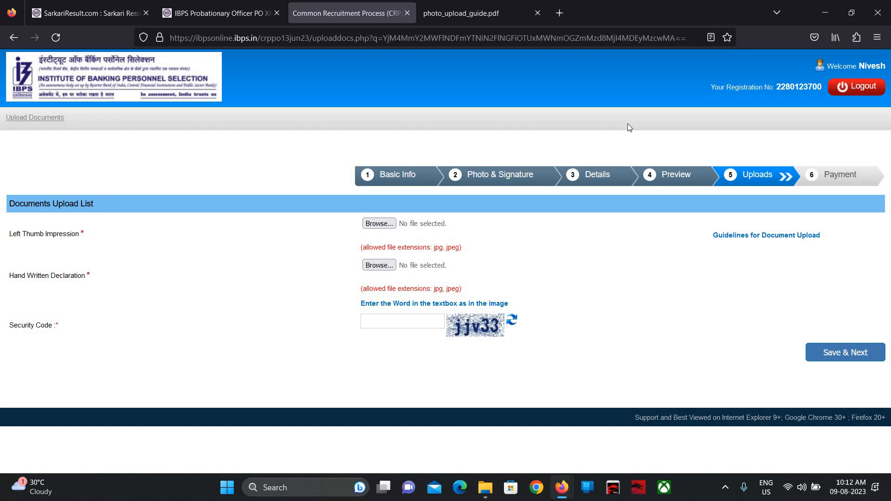
- Skim the photo upload guide PDF in the neighbouring tab
{"action": "key", "text": "ctrl+Tab"}
{"action": "scroll", "coordinate": [505, 311], "scroll_direction": "down", "scroll_amount": 10}
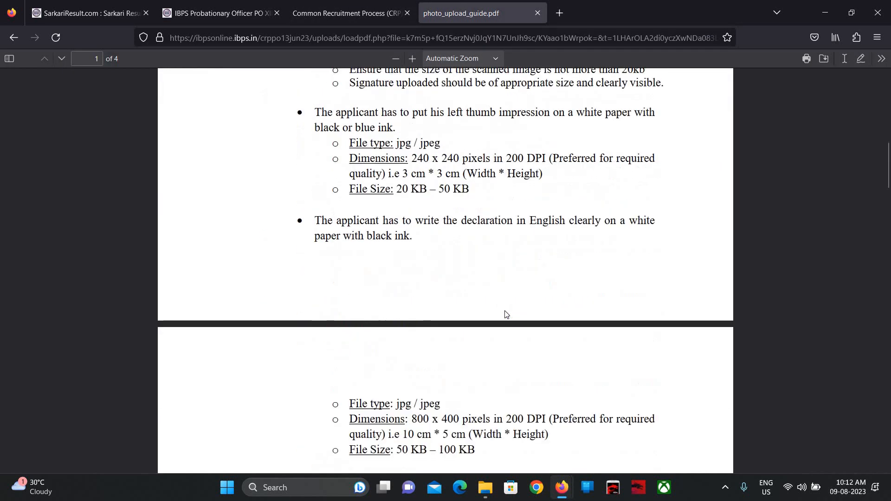
{"action": "scroll", "coordinate": [505, 311], "scroll_direction": "down", "scroll_amount": 15}
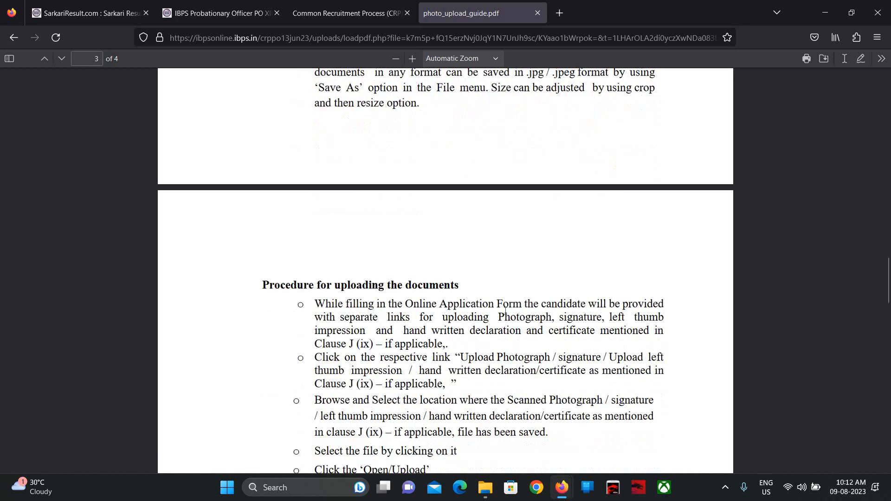
{"action": "scroll", "coordinate": [505, 313], "scroll_direction": "down", "scroll_amount": 10}
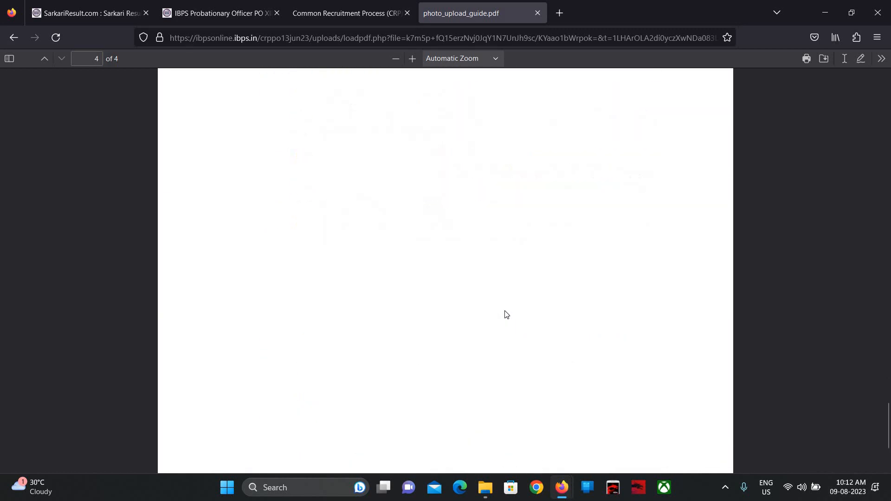
{"action": "scroll", "coordinate": [505, 314], "scroll_direction": "up", "scroll_amount": 20}
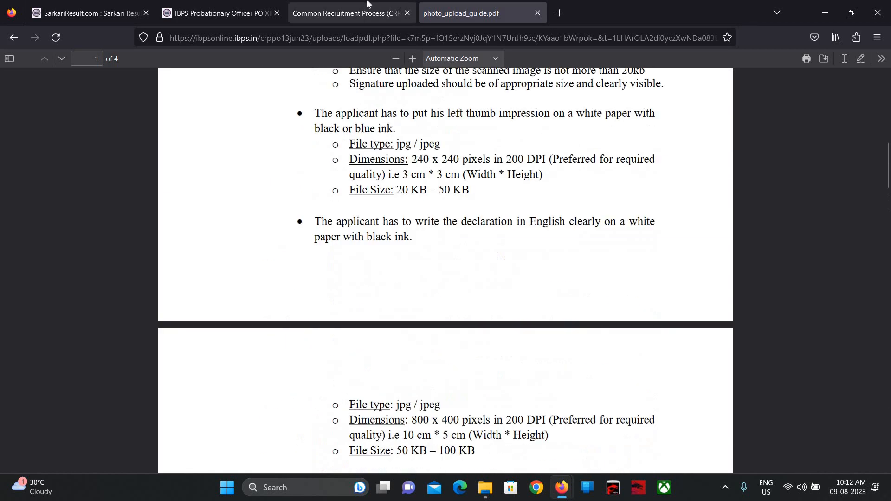
{"action": "left_click", "coordinate": [388, 4]}
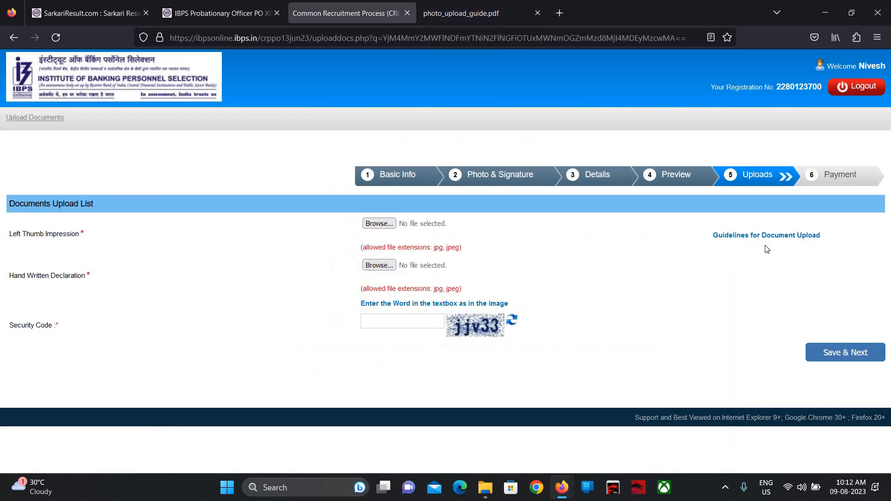
- Read the document upload guidelines: 20–50 KB thumb impressions, 50–100 KB declarations
{"action": "left_click", "coordinate": [749, 235]}
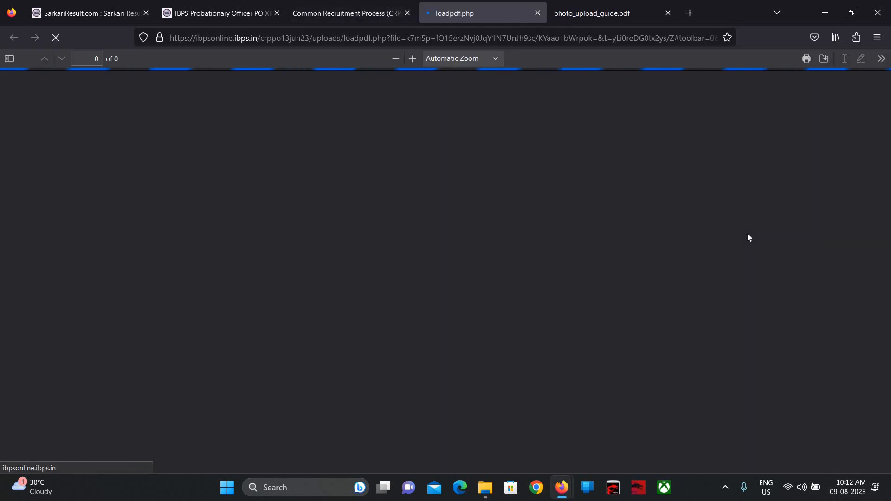
{"action": "scroll", "coordinate": [747, 237], "scroll_direction": "down", "scroll_amount": 12}
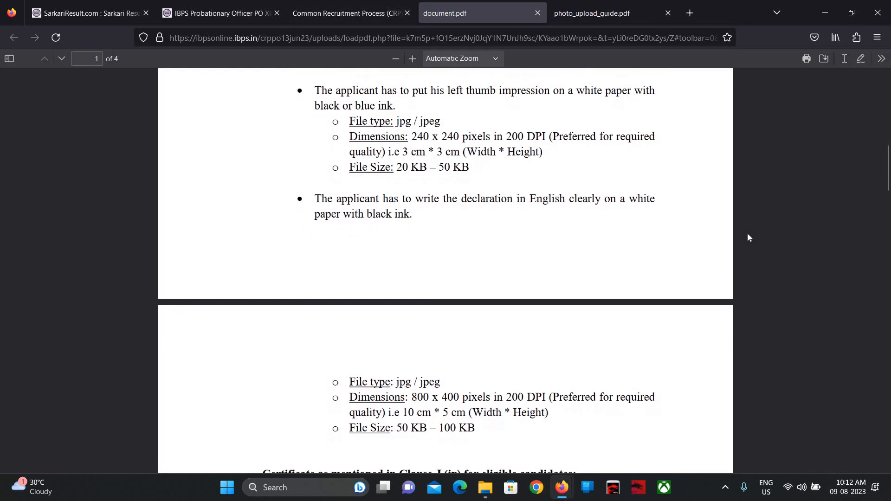
{"action": "scroll", "coordinate": [747, 238], "scroll_direction": "up", "scroll_amount": 7}
{"action": "scroll", "coordinate": [747, 238], "scroll_direction": "down", "scroll_amount": 9}
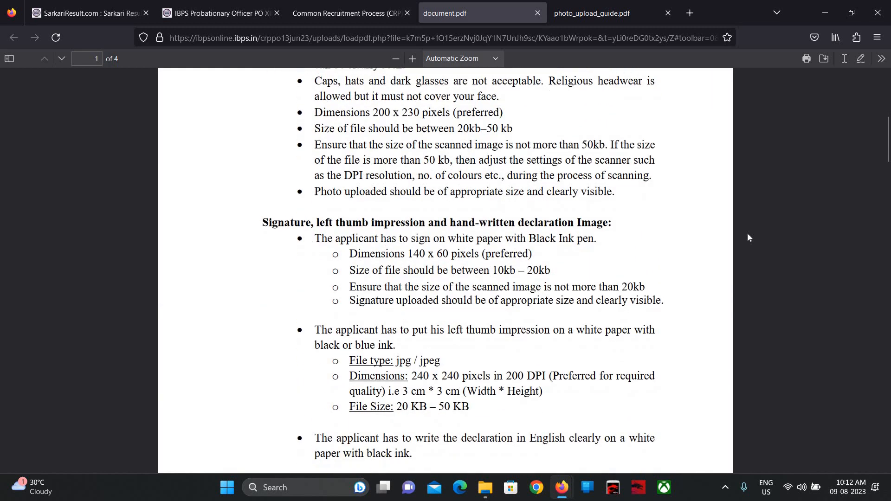
{"action": "scroll", "coordinate": [748, 238], "scroll_direction": "down", "scroll_amount": 6}
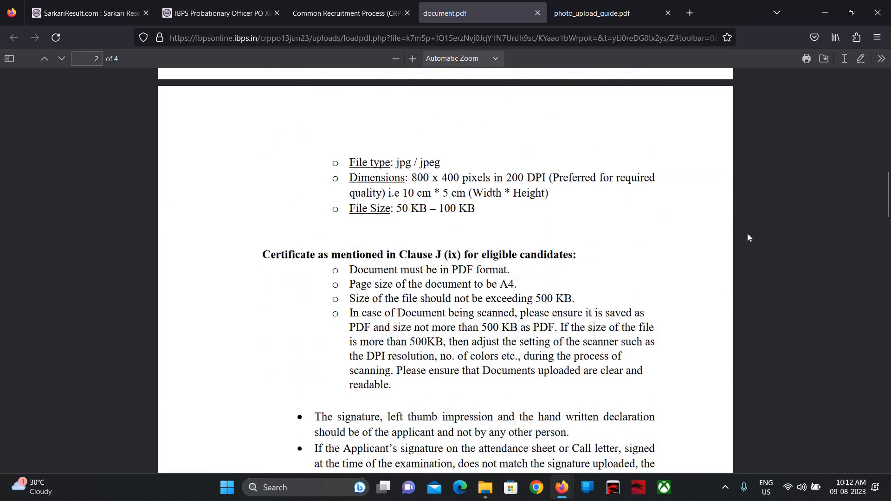
{"action": "scroll", "coordinate": [747, 237], "scroll_direction": "down", "scroll_amount": 8}
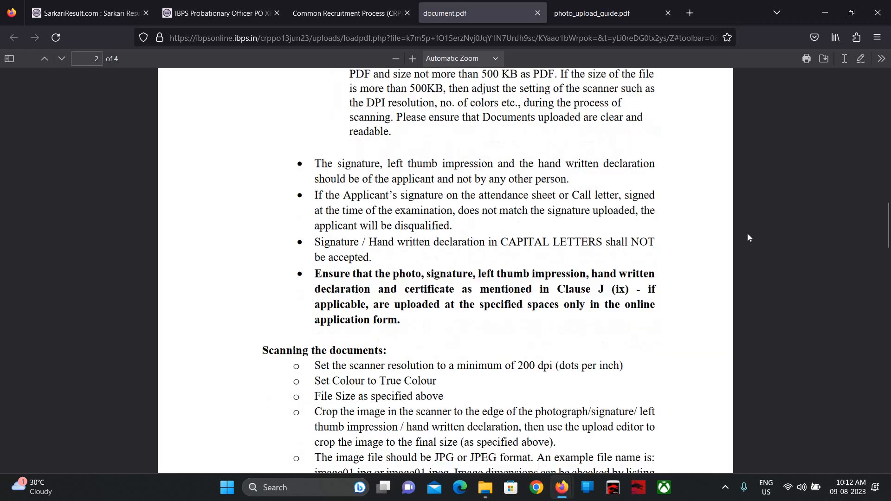
{"action": "scroll", "coordinate": [747, 237], "scroll_direction": "down", "scroll_amount": 10}
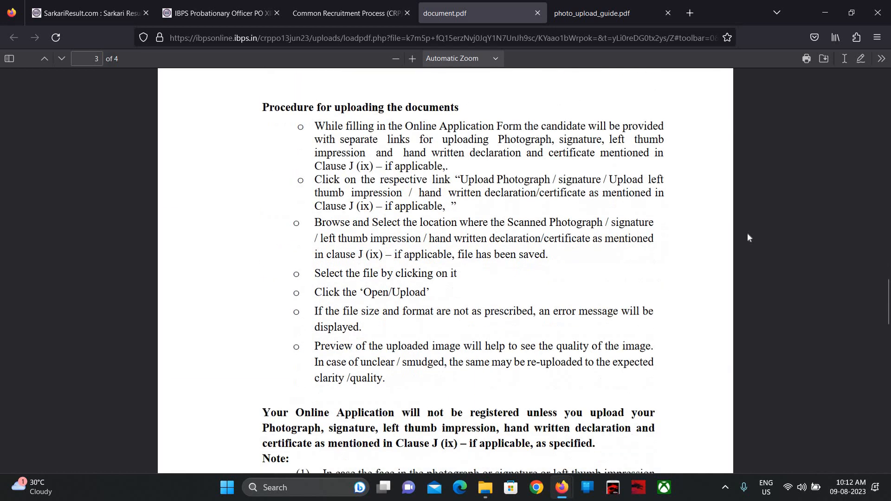
{"action": "scroll", "coordinate": [747, 234], "scroll_direction": "down", "scroll_amount": 10}
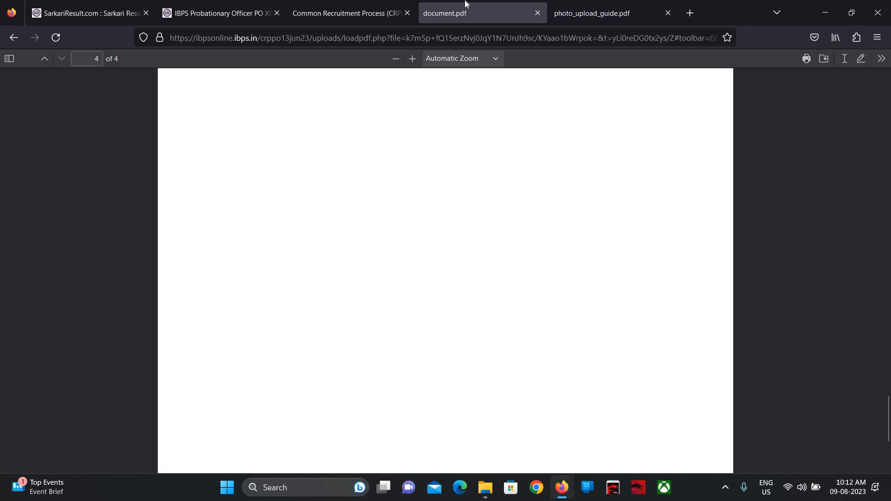
{"action": "left_click", "coordinate": [349, 5]}
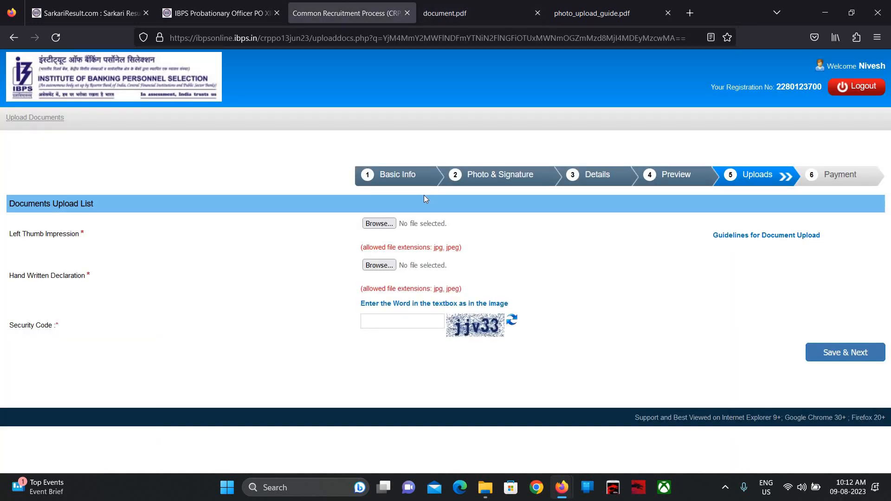
- Upload PXL_20220410_104911809_2.jpg from Downloads as the Left Thumb Impression
{"action": "left_click", "coordinate": [378, 224]}
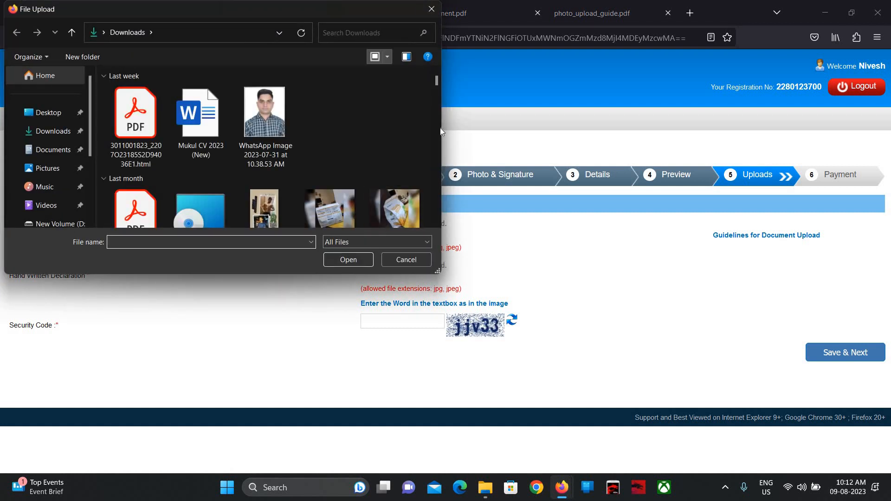
{"action": "scroll", "coordinate": [398, 135], "scroll_direction": "down", "scroll_amount": 10}
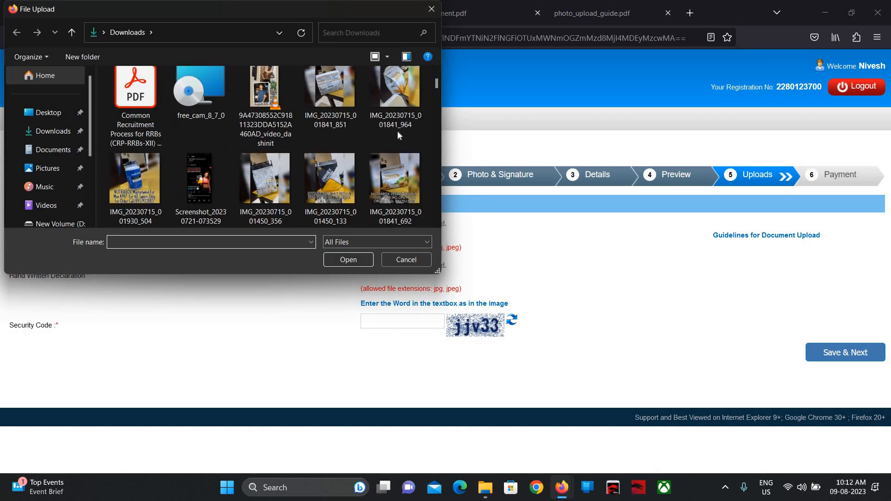
{"action": "scroll", "coordinate": [398, 136], "scroll_direction": "down", "scroll_amount": 10}
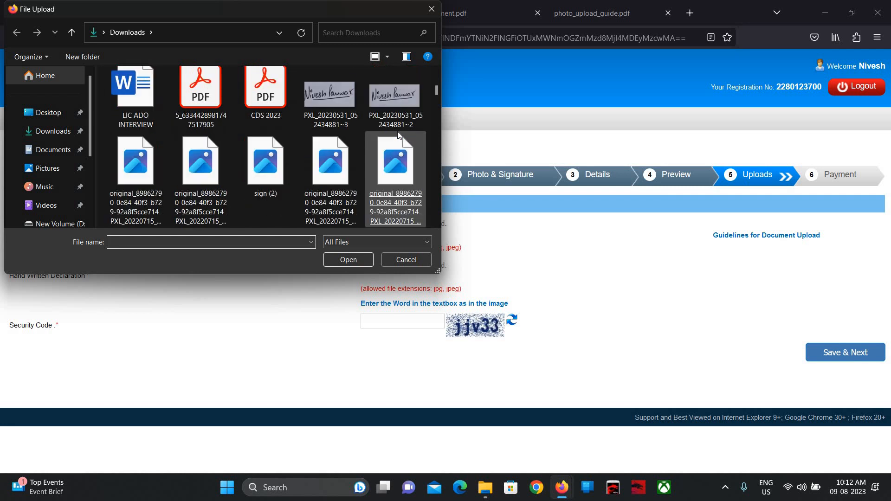
{"action": "scroll", "coordinate": [398, 135], "scroll_direction": "down", "scroll_amount": 10}
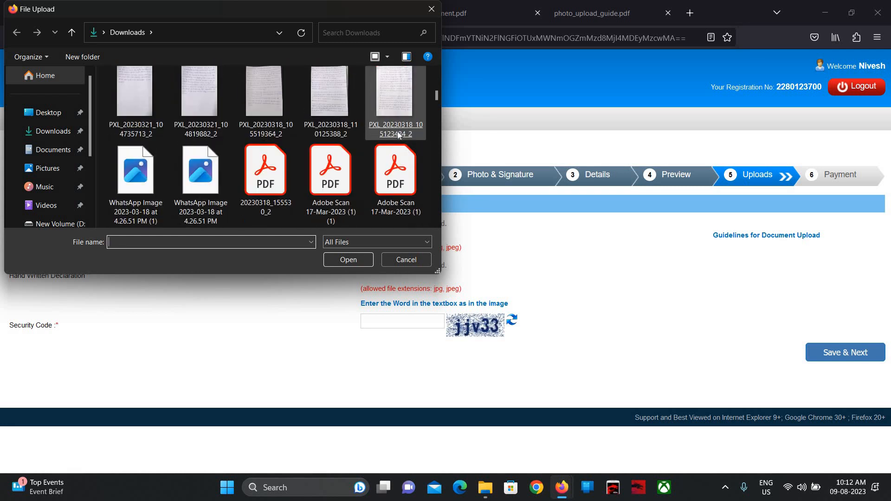
{"action": "scroll", "coordinate": [398, 135], "scroll_direction": "up", "scroll_amount": 2}
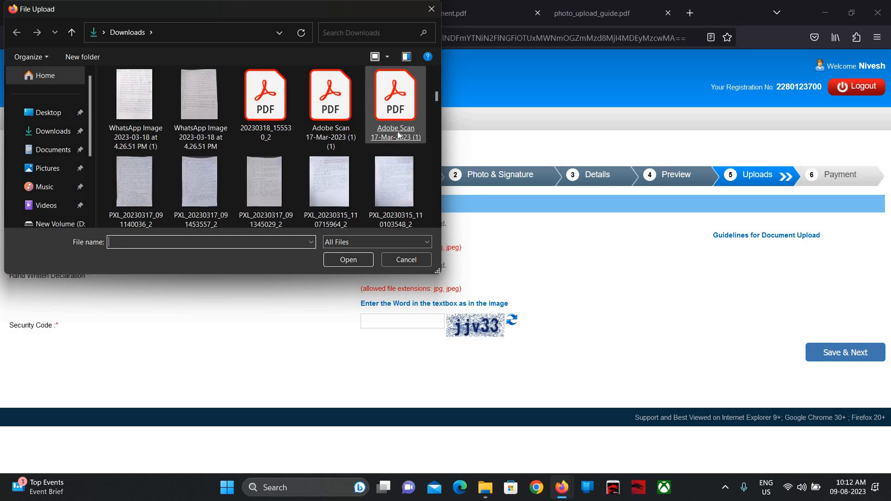
{"action": "scroll", "coordinate": [398, 135], "scroll_direction": "up", "scroll_amount": 6}
{"action": "scroll", "coordinate": [398, 135], "scroll_direction": "down", "scroll_amount": 6}
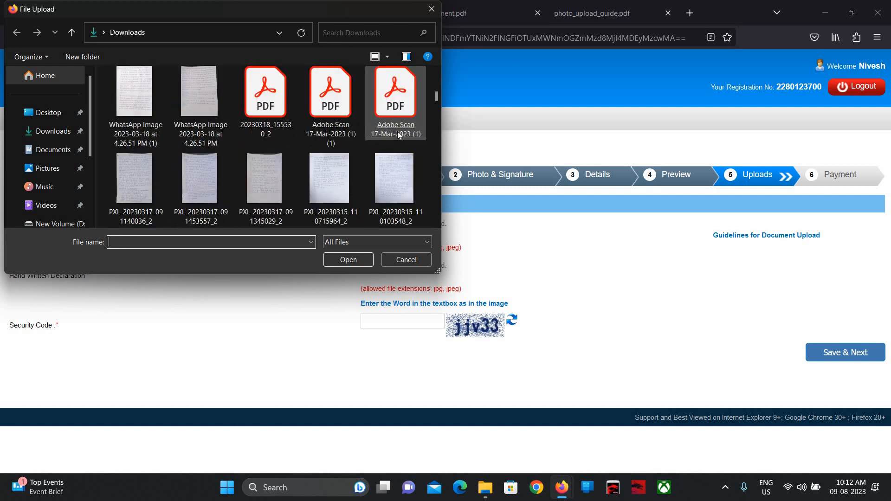
{"action": "scroll", "coordinate": [399, 135], "scroll_direction": "down", "scroll_amount": 6}
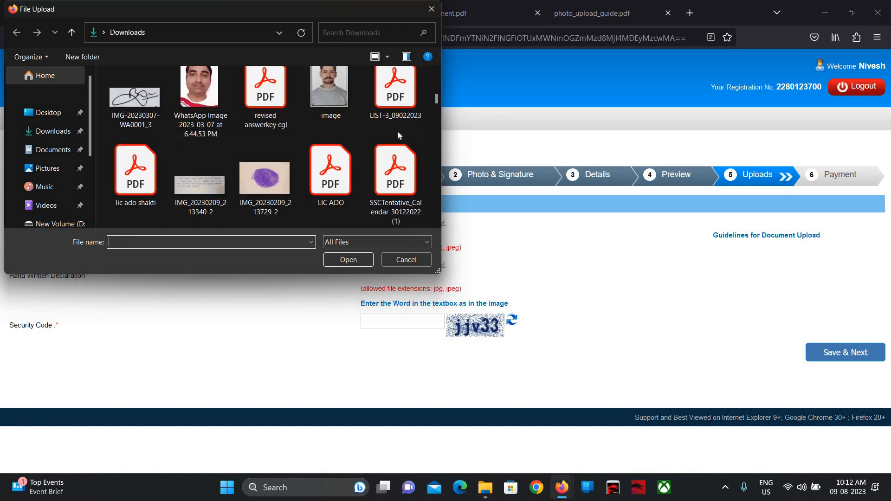
{"action": "scroll", "coordinate": [398, 135], "scroll_direction": "down", "scroll_amount": 8}
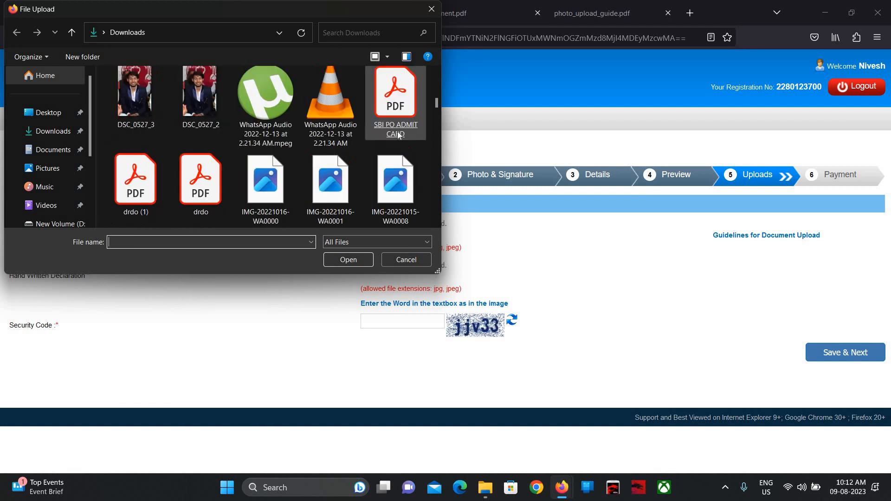
{"action": "scroll", "coordinate": [398, 136], "scroll_direction": "down", "scroll_amount": 10}
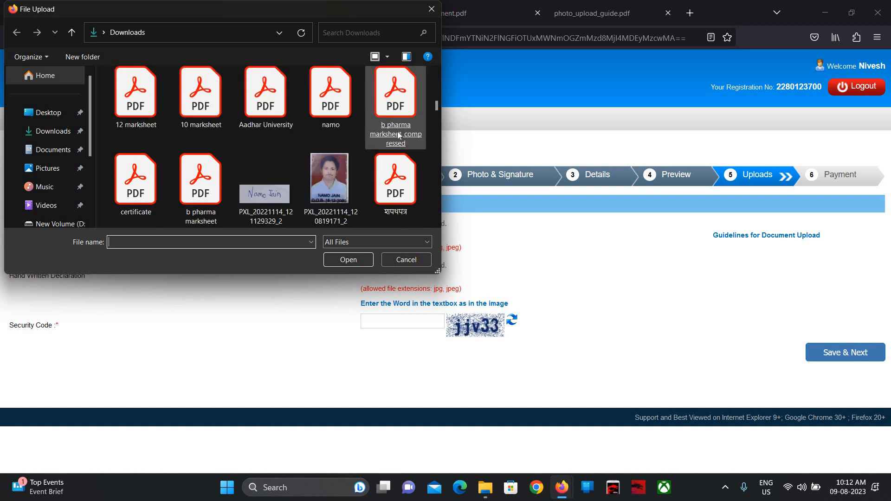
{"action": "scroll", "coordinate": [398, 135], "scroll_direction": "down", "scroll_amount": 6}
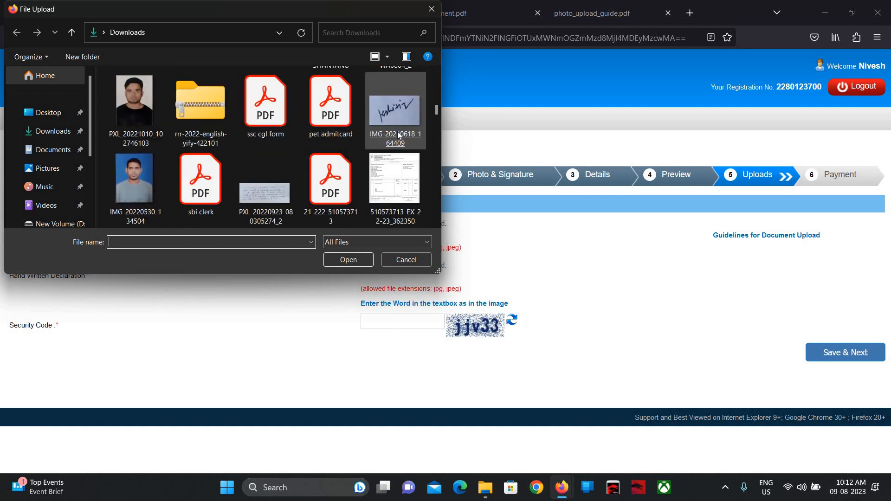
{"action": "scroll", "coordinate": [398, 135], "scroll_direction": "down", "scroll_amount": 10}
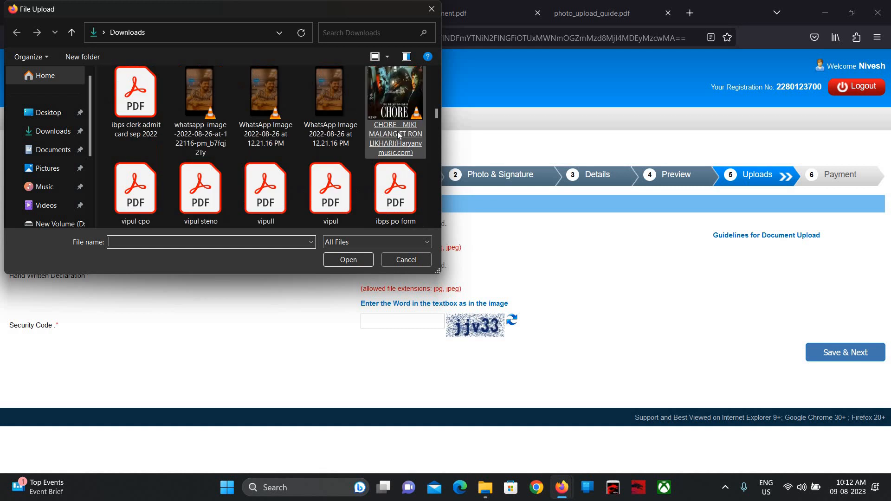
{"action": "scroll", "coordinate": [398, 135], "scroll_direction": "down", "scroll_amount": 10}
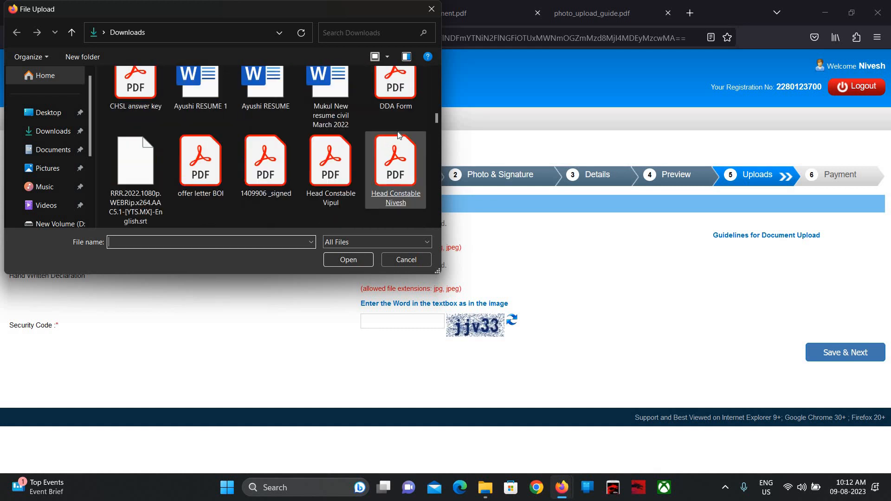
{"action": "scroll", "coordinate": [398, 136], "scroll_direction": "down", "scroll_amount": 10}
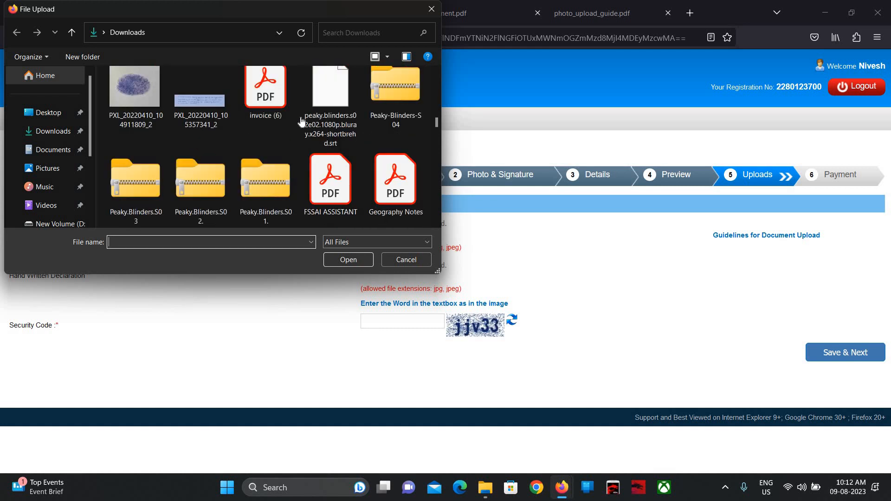
{"action": "mouse_move", "coordinate": [129, 99]}
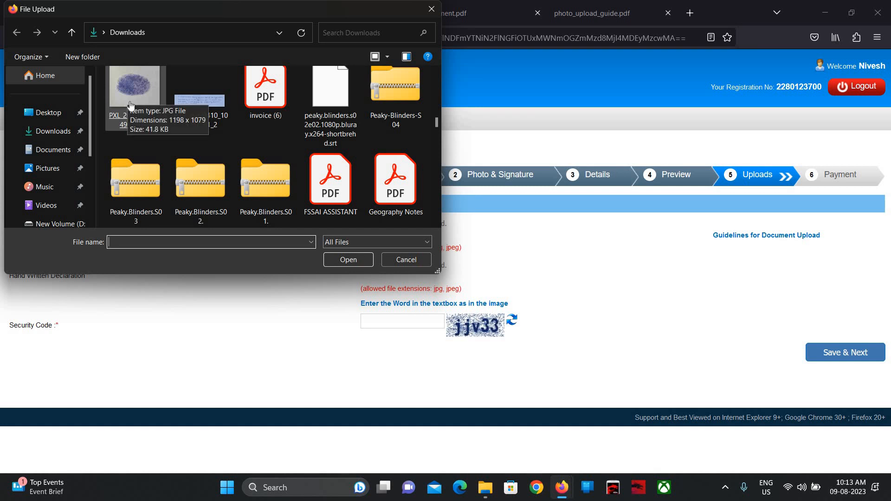
{"action": "left_click", "coordinate": [154, 98]}
{"action": "double_click", "coordinate": [154, 98]}
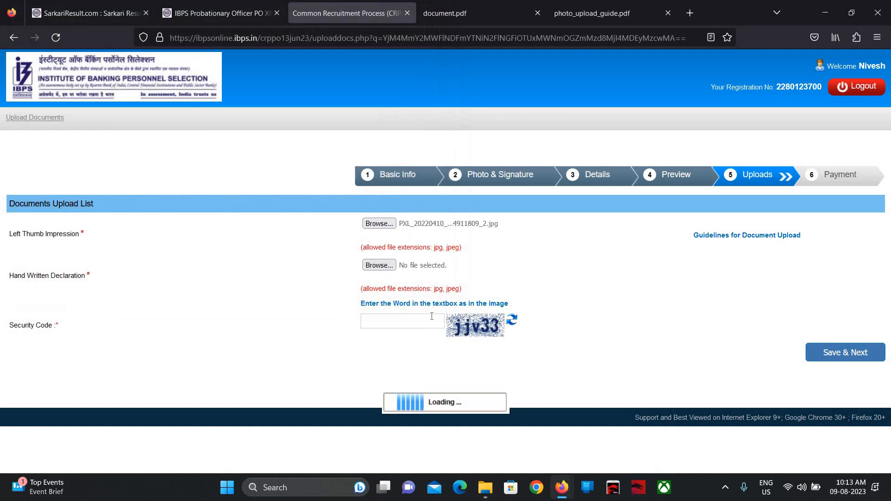
{"action": "scroll", "coordinate": [454, 318], "scroll_direction": "down", "scroll_amount": 1}
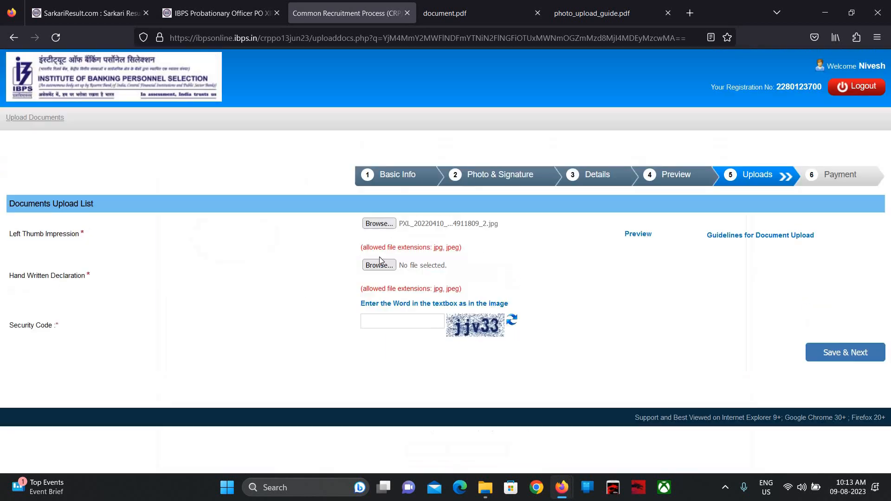
- Upload the PXL_20220923 image as the handwritten declaration and accept its preview
{"action": "left_click", "coordinate": [379, 265]}
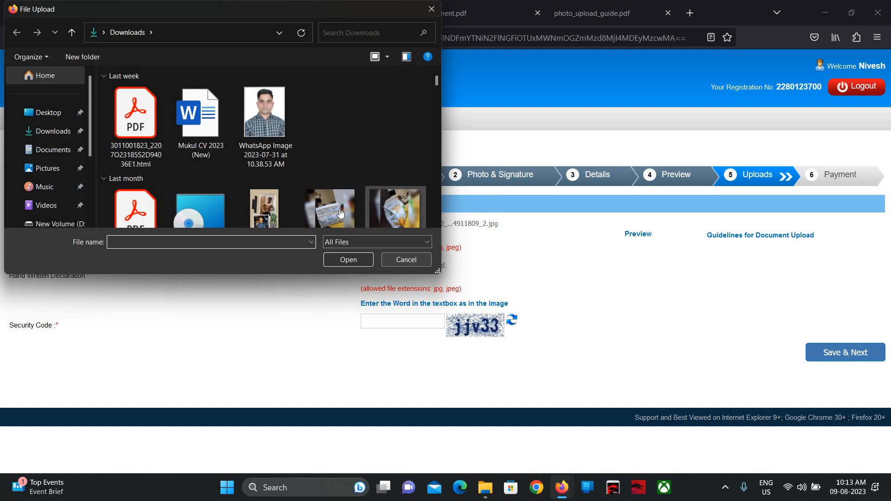
{"action": "scroll", "coordinate": [341, 214], "scroll_direction": "down", "scroll_amount": 3}
{"action": "scroll", "coordinate": [341, 213], "scroll_direction": "down", "scroll_amount": 10}
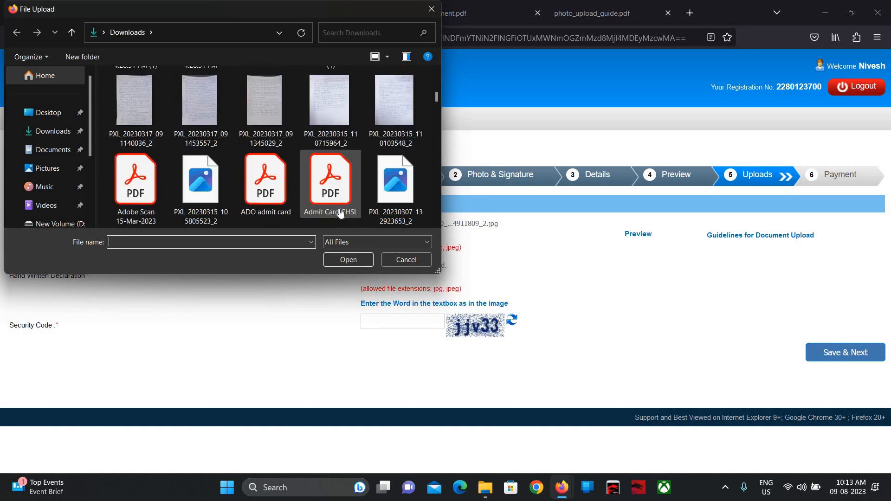
{"action": "scroll", "coordinate": [341, 214], "scroll_direction": "down", "scroll_amount": 5}
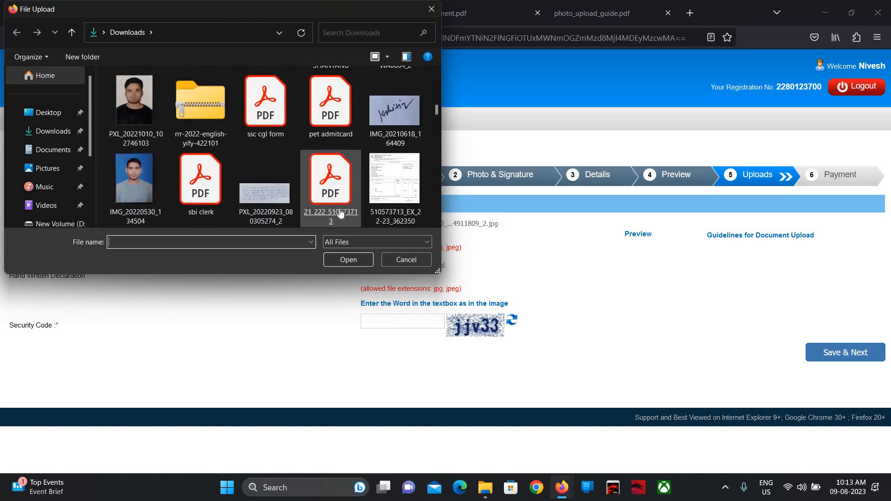
{"action": "double_click", "coordinate": [278, 180]}
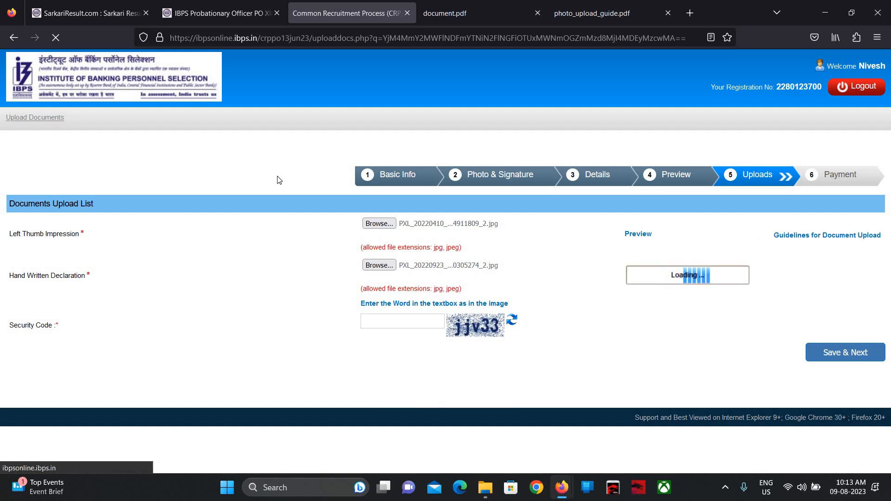
{"action": "scroll", "coordinate": [278, 180], "scroll_direction": "down", "scroll_amount": 1}
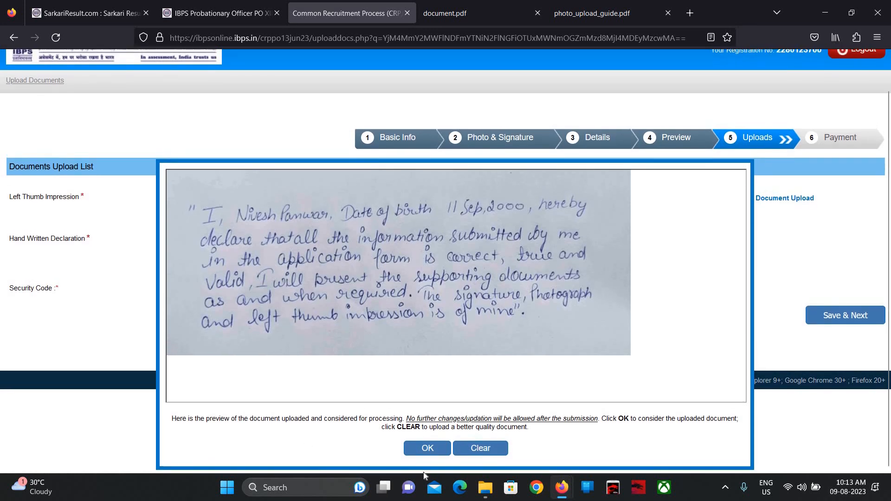
{"action": "left_click", "coordinate": [430, 450]}
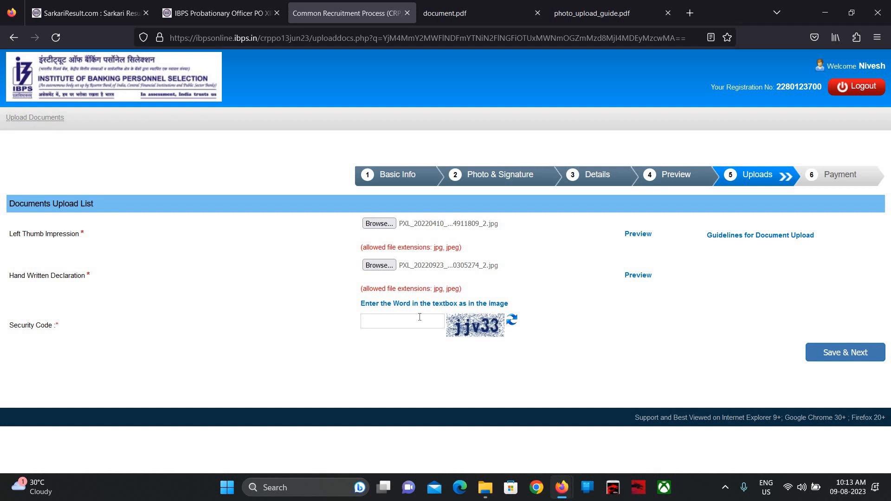
- Enter the security code and save the uploads to reach the 850.00 Payment step
{"action": "type", "text": "jjv33"}
{"action": "left_click", "coordinate": [828, 354]}
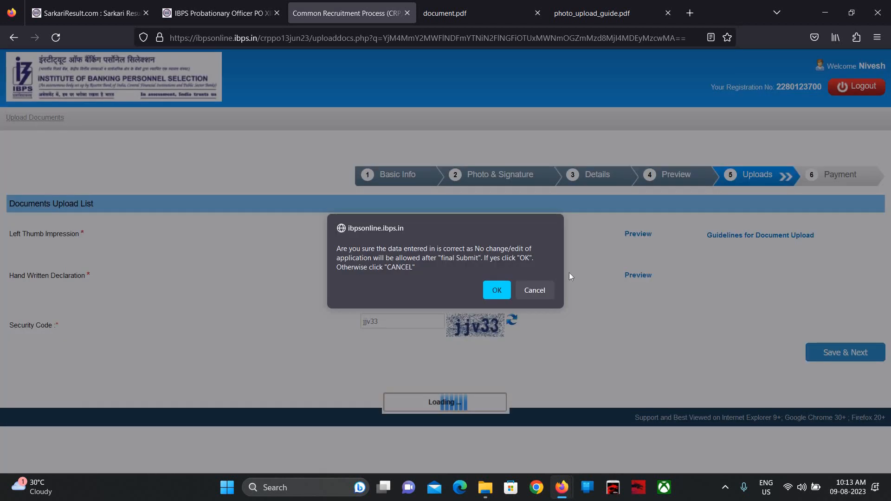
{"action": "left_click", "coordinate": [496, 290]}
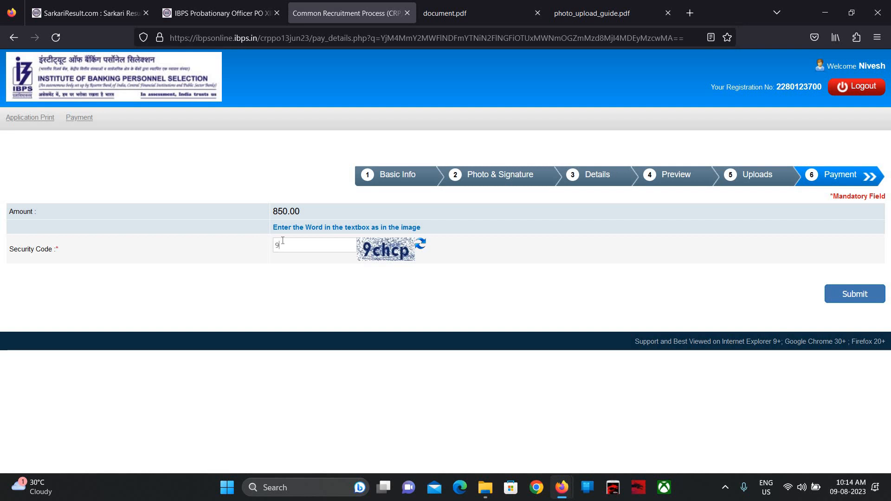
- Enter the payment security code and submit the ₹850 fee form, confirming the handoff to BillDesk
{"action": "left_click", "coordinate": [283, 241]}
{"action": "type", "text": "9chcp"}
{"action": "left_click", "coordinate": [267, 11]}
{"action": "scroll", "coordinate": [394, 264], "scroll_direction": "up", "scroll_amount": 10}
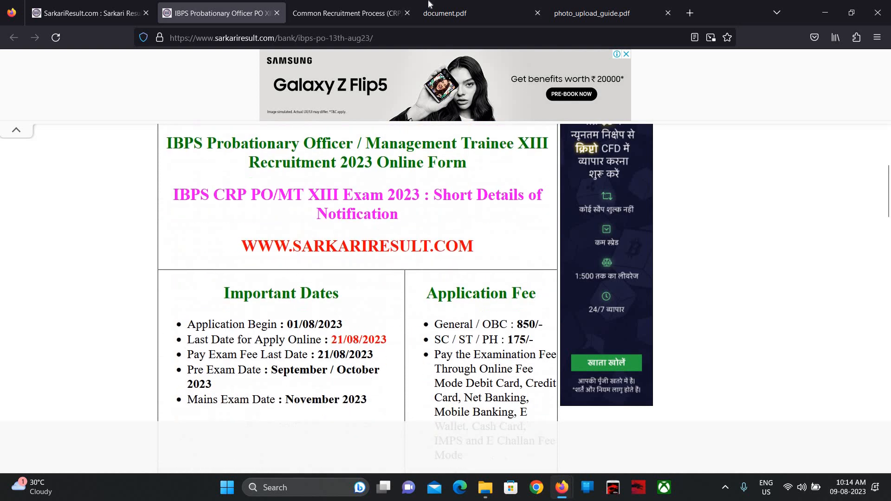
{"action": "left_click", "coordinate": [412, 9]}
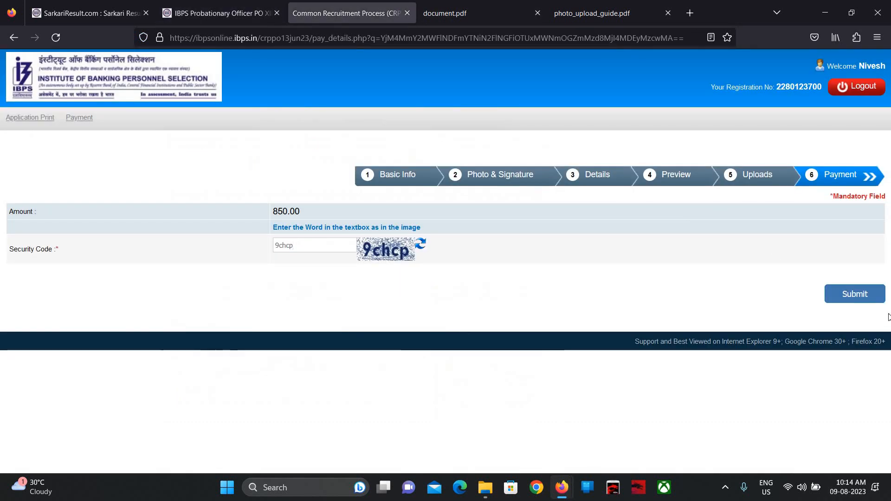
{"action": "left_click", "coordinate": [867, 299]}
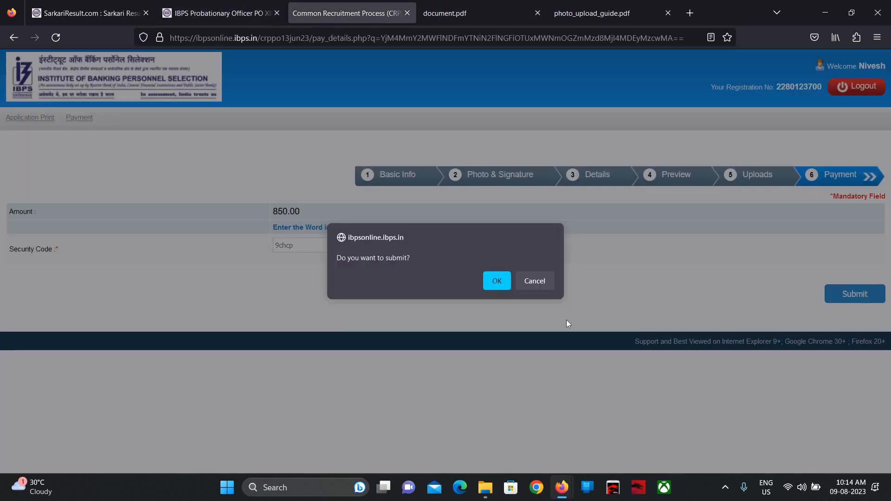
{"action": "left_click", "coordinate": [493, 284]}
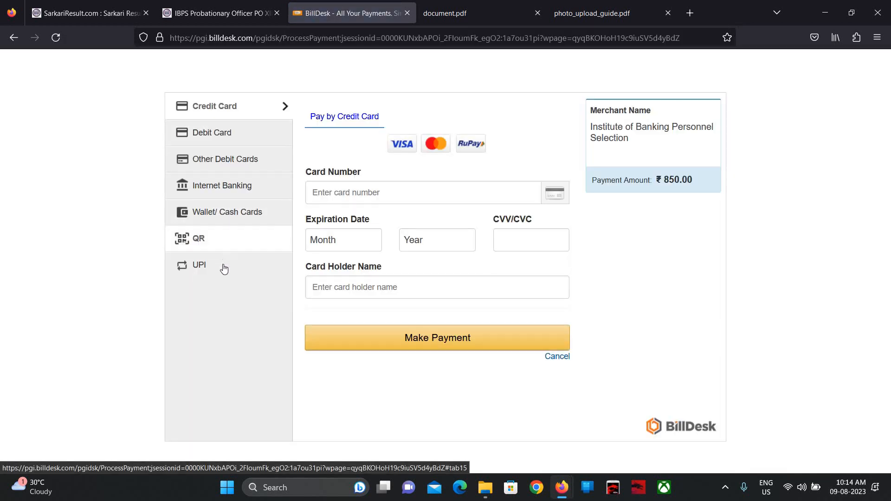
- Choose UPI on BillDesk and confirm the ₹850.00 payment with zero convenience fee
{"action": "left_click", "coordinate": [223, 266]}
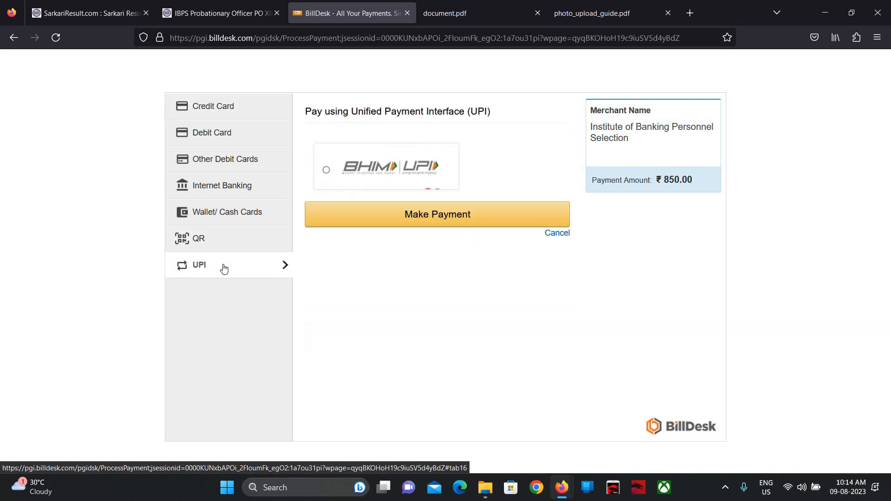
{"action": "left_click", "coordinate": [392, 216]}
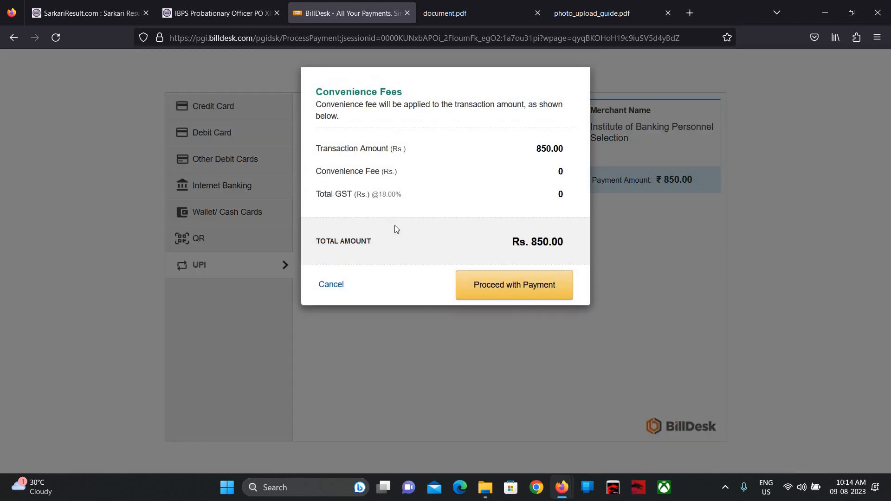
{"action": "left_click", "coordinate": [481, 283]}
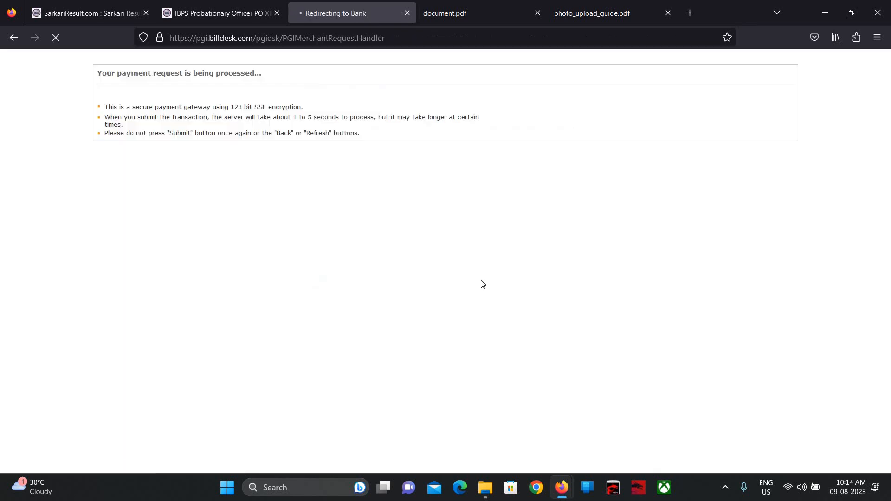
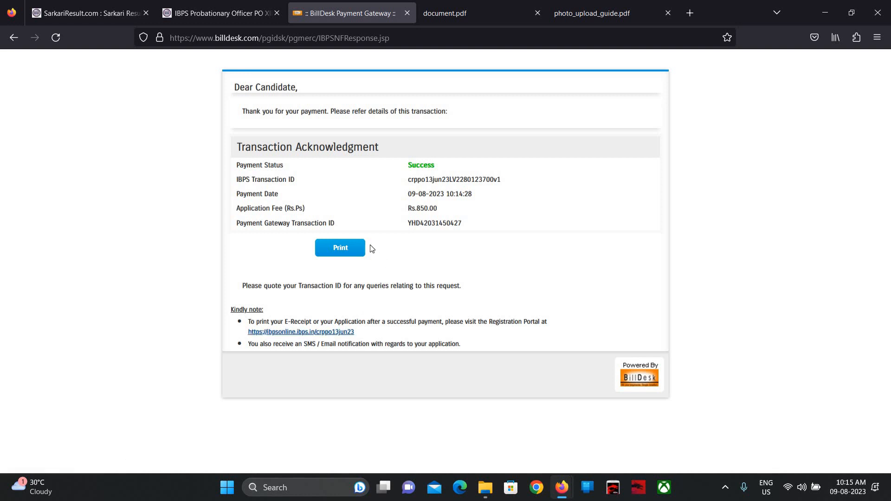
- Save the BillDesk payment acknowledgment as the PDF 'BillDesk Payment Gateway 1', keeping the existing file
{"action": "left_click", "coordinate": [356, 251]}
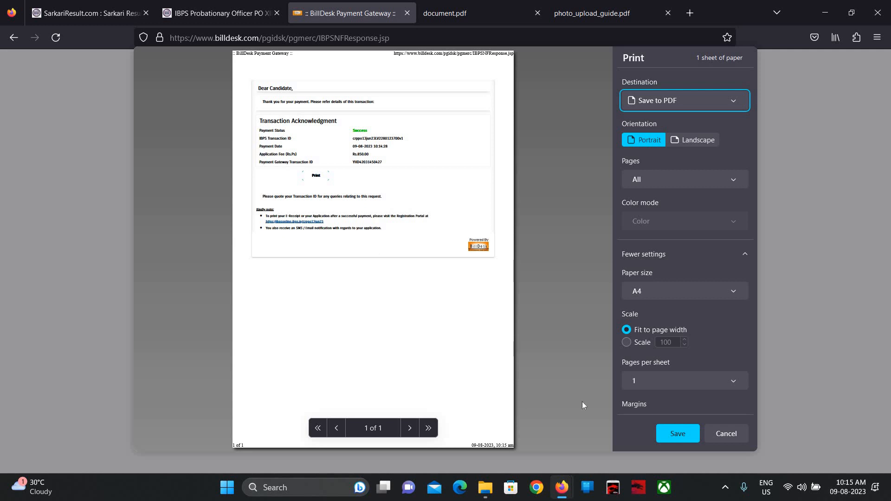
{"action": "left_click", "coordinate": [684, 436]}
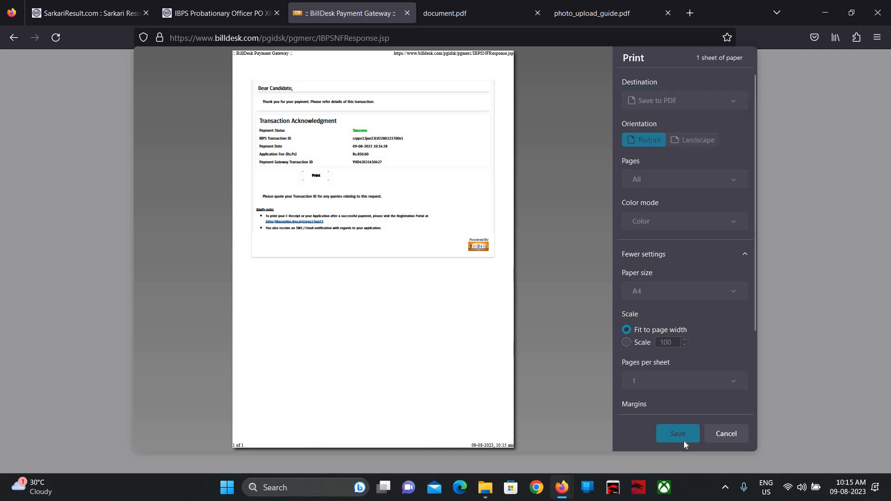
{"action": "left_click", "coordinate": [344, 262]}
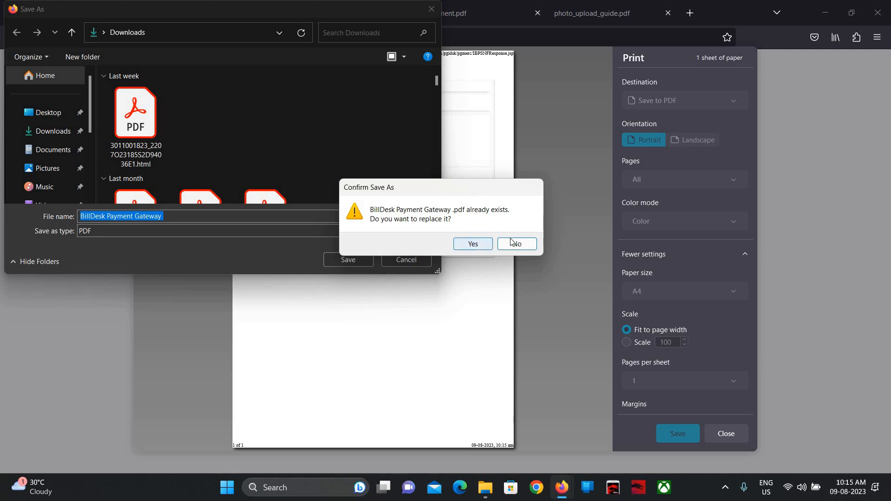
{"action": "left_click", "coordinate": [512, 243]}
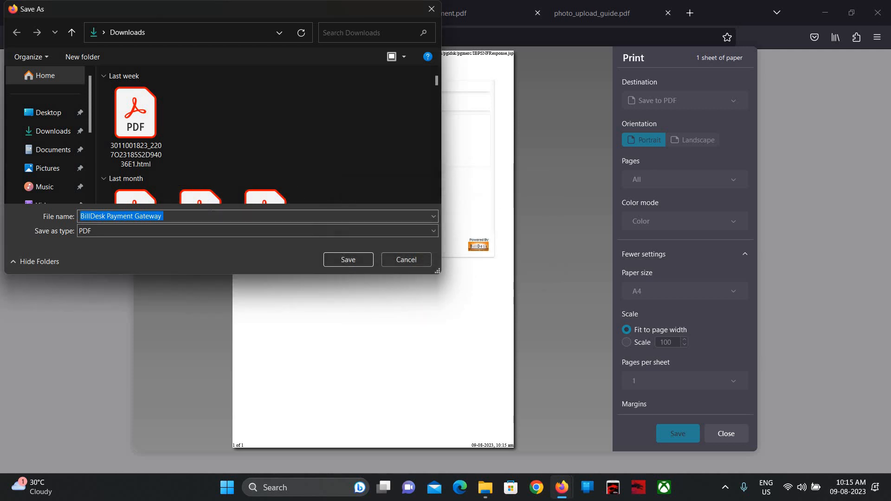
{"action": "left_click", "coordinate": [211, 215]}
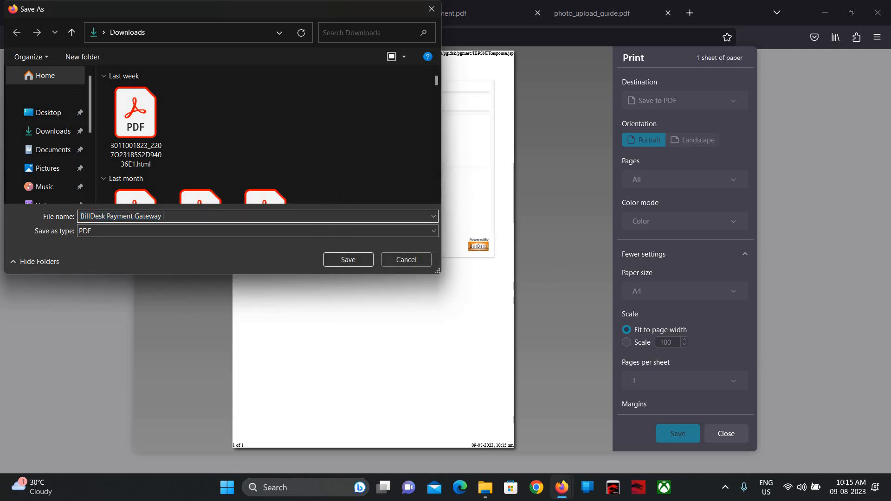
{"action": "type", "text": "1"}
{"action": "left_click", "coordinate": [345, 260]}
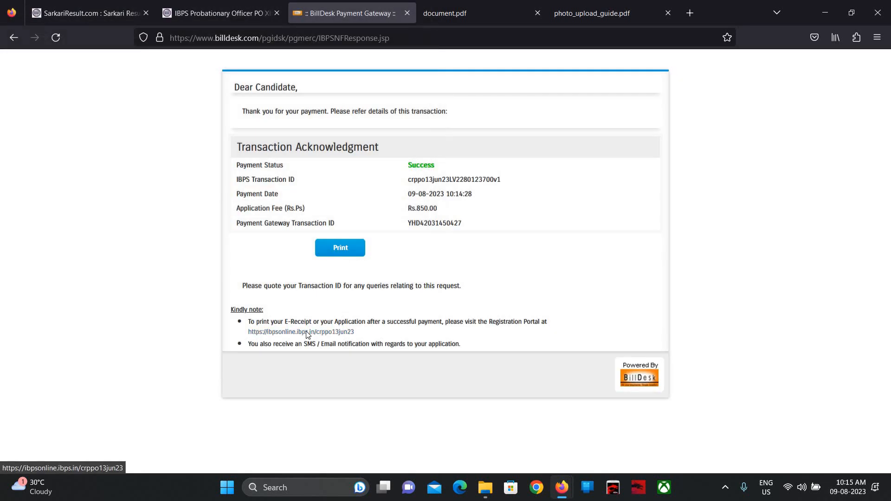
- Open the ibpsonline portal and sign in with the registration number, password and security code
{"action": "left_click", "coordinate": [306, 332]}
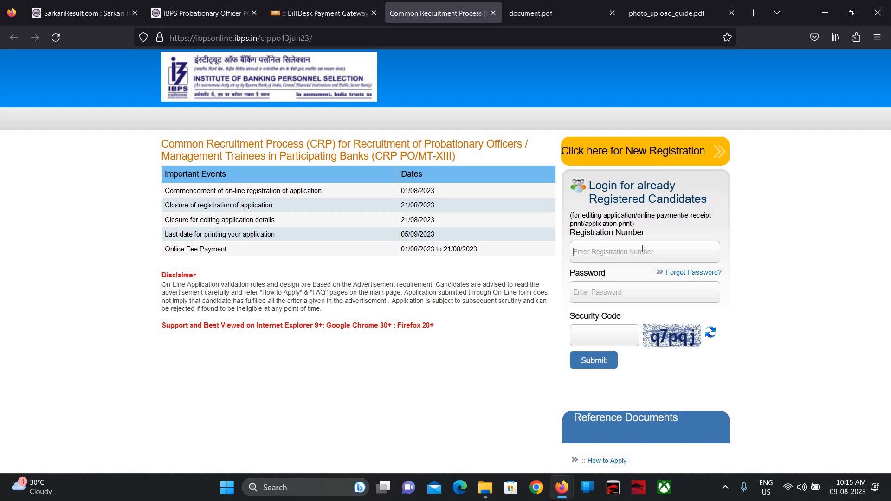
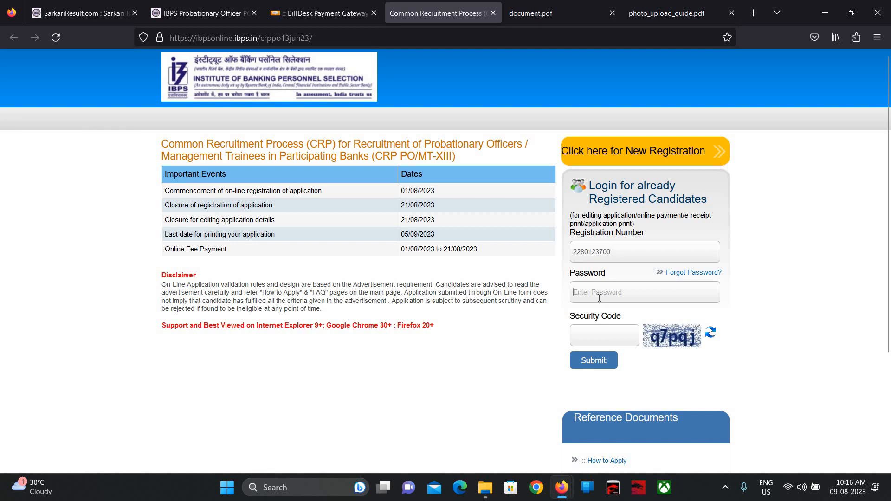
{"action": "type", "text": "•"}
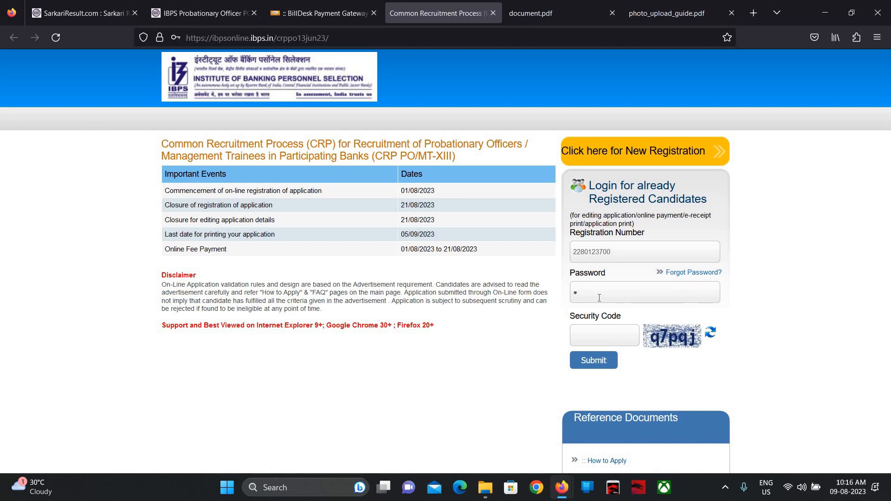
{"action": "type", "text": "•••"}
{"action": "type", "text": "•"}
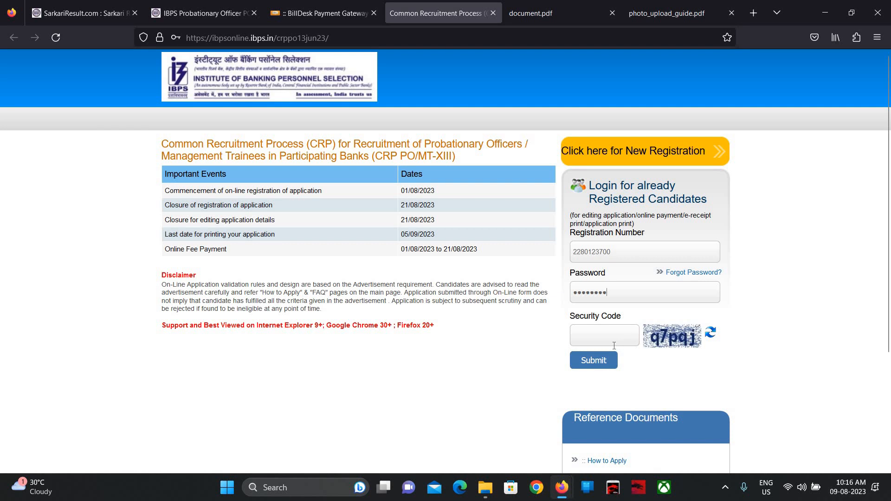
{"action": "type", "text": "q7pqj"}
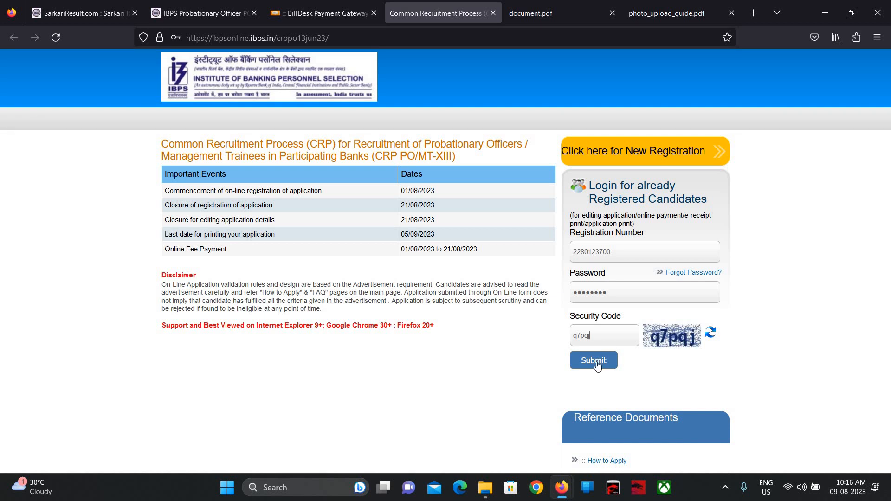
{"action": "left_click", "coordinate": [596, 362]}
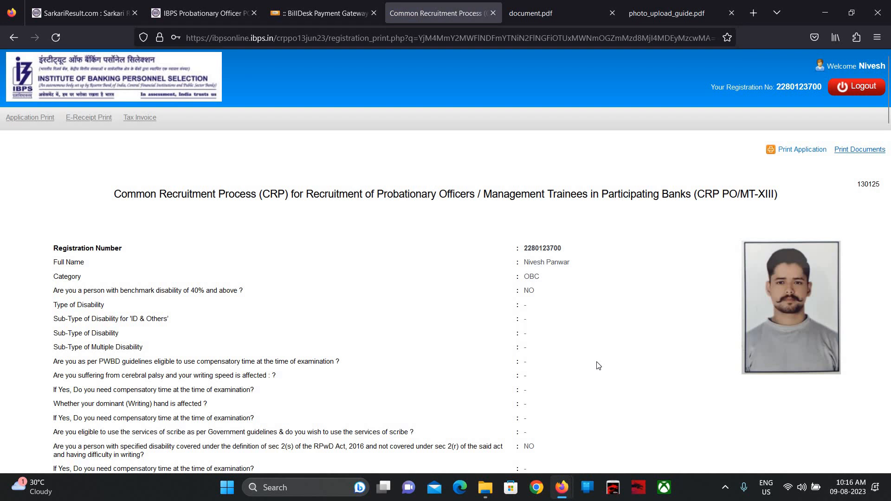
{"action": "scroll", "coordinate": [598, 366], "scroll_direction": "down", "scroll_amount": 3}
{"action": "scroll", "coordinate": [598, 365], "scroll_direction": "up", "scroll_amount": 2}
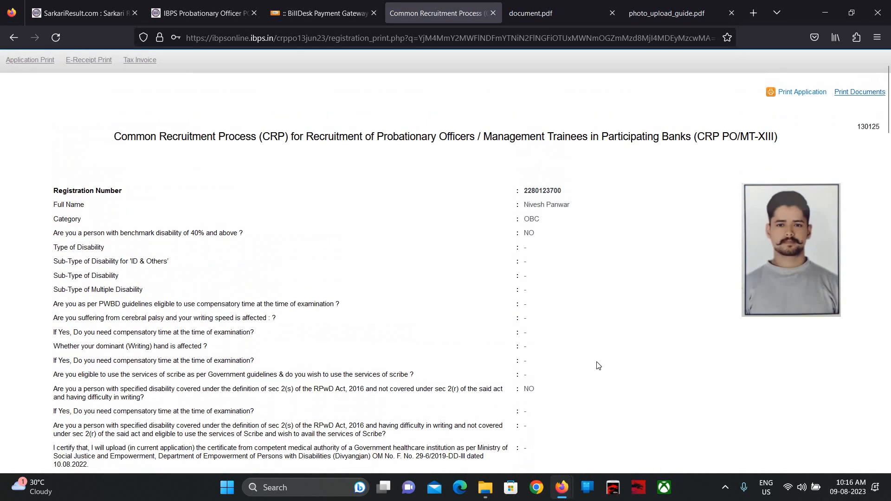
{"action": "scroll", "coordinate": [598, 366], "scroll_direction": "down", "scroll_amount": 20}
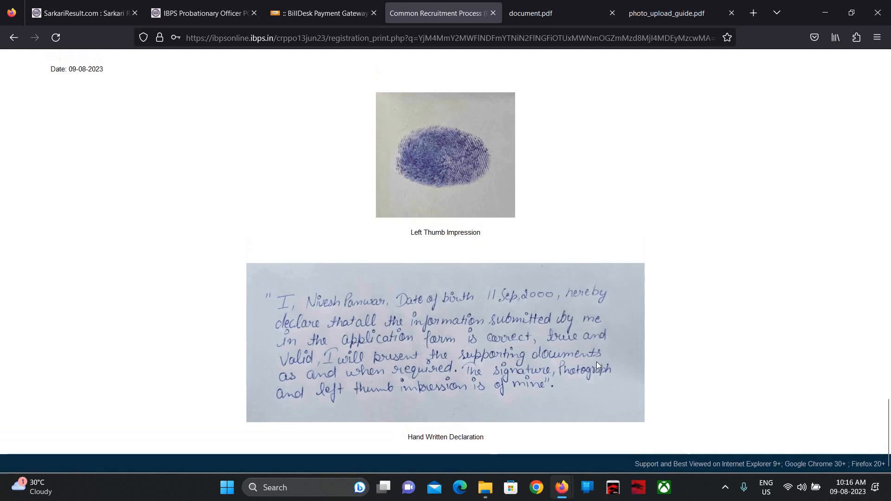
{"action": "scroll", "coordinate": [596, 362], "scroll_direction": "up", "scroll_amount": 20}
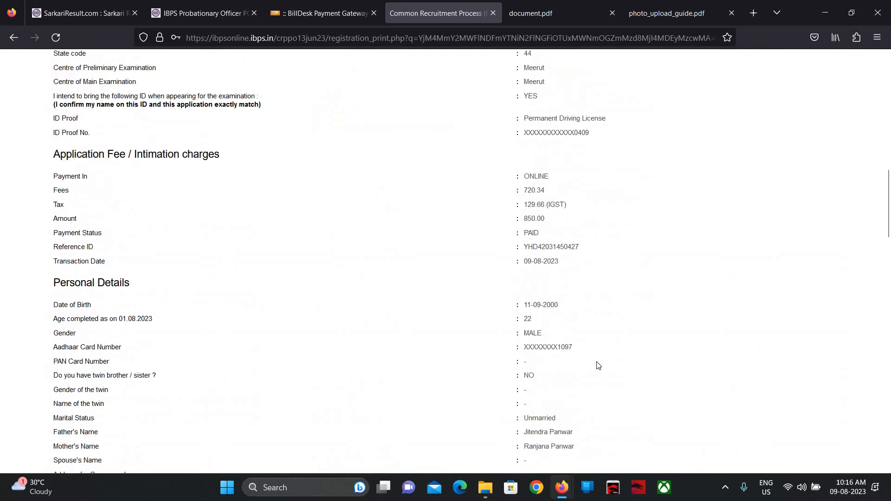
{"action": "scroll", "coordinate": [598, 366], "scroll_direction": "up", "scroll_amount": 12}
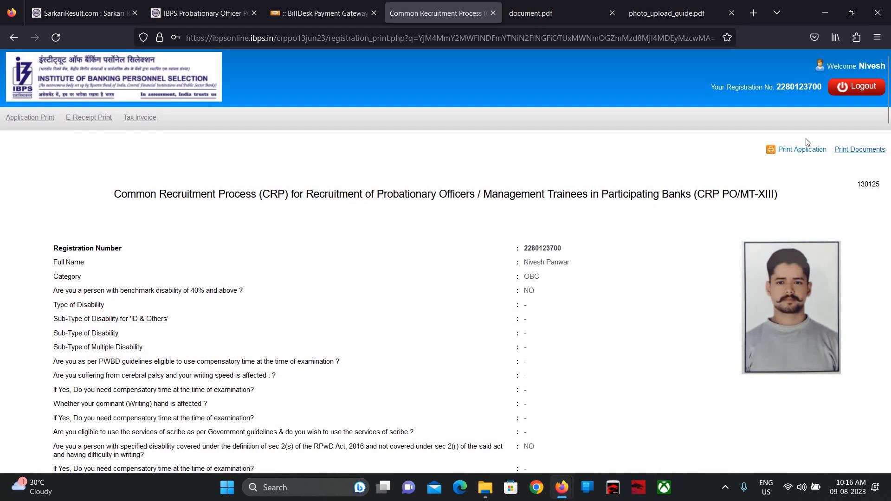
- Save the five-page application printout as a PDF with '1' appended to its name, then log out
{"action": "left_click", "coordinate": [804, 148]}
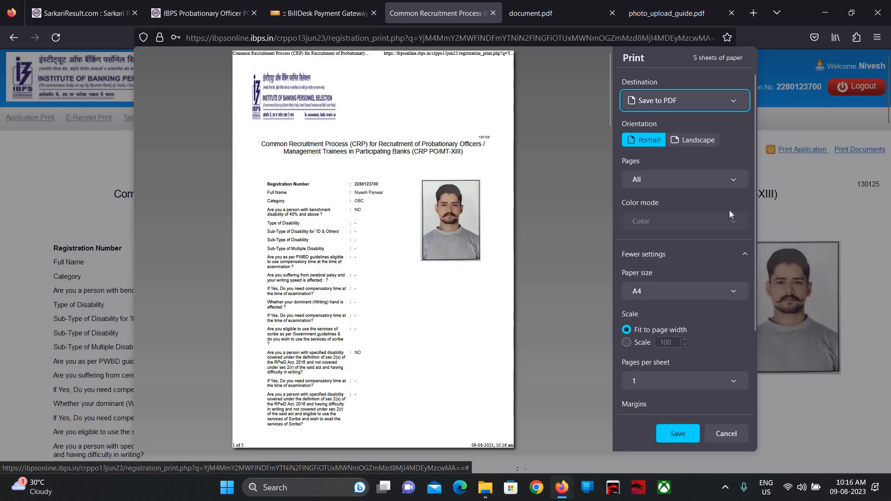
{"action": "scroll", "coordinate": [504, 280], "scroll_direction": "down", "scroll_amount": 20}
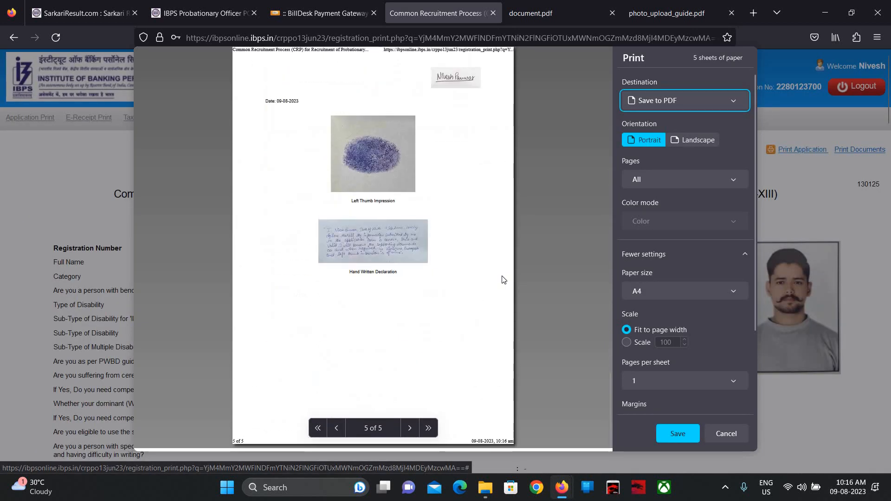
{"action": "scroll", "coordinate": [503, 280], "scroll_direction": "up", "scroll_amount": 20}
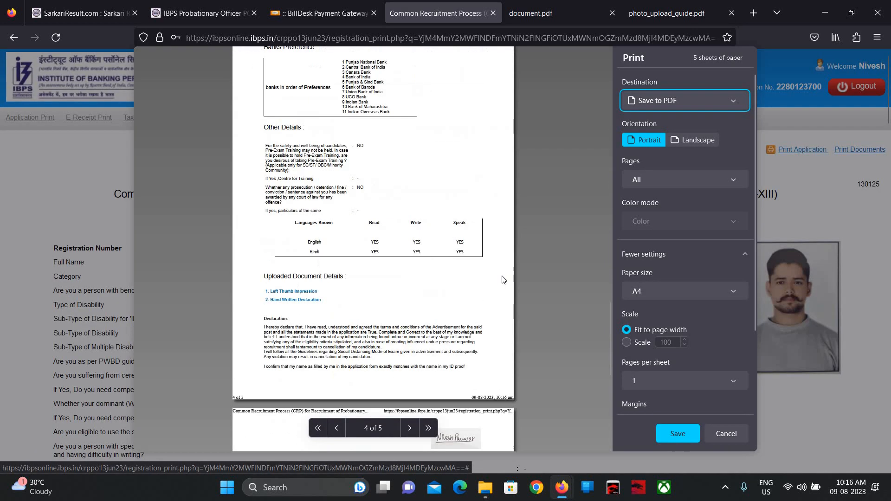
{"action": "left_click", "coordinate": [674, 441]}
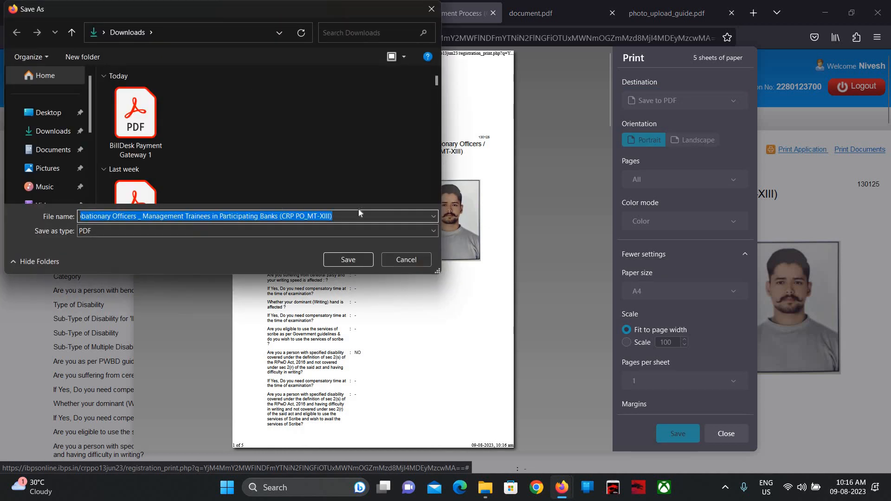
{"action": "left_click", "coordinate": [349, 216]}
{"action": "type", "text": "1"}
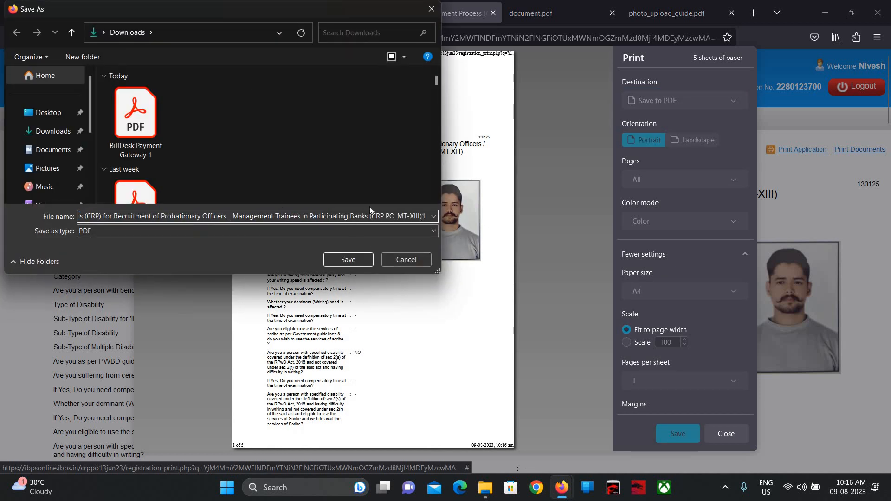
{"action": "left_click", "coordinate": [347, 266]}
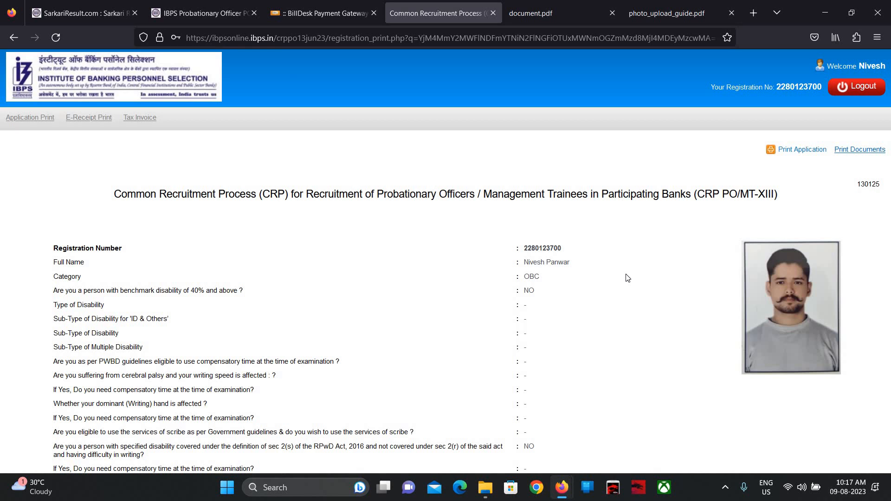
{"action": "left_click", "coordinate": [851, 90]}
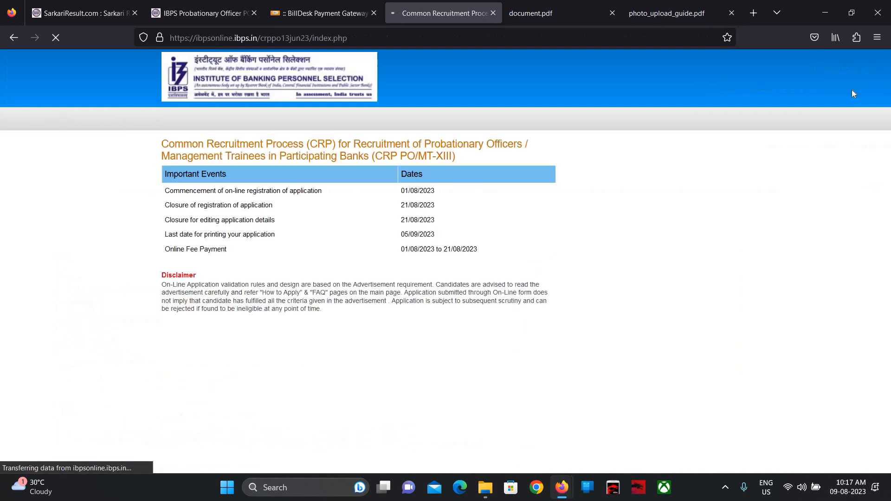